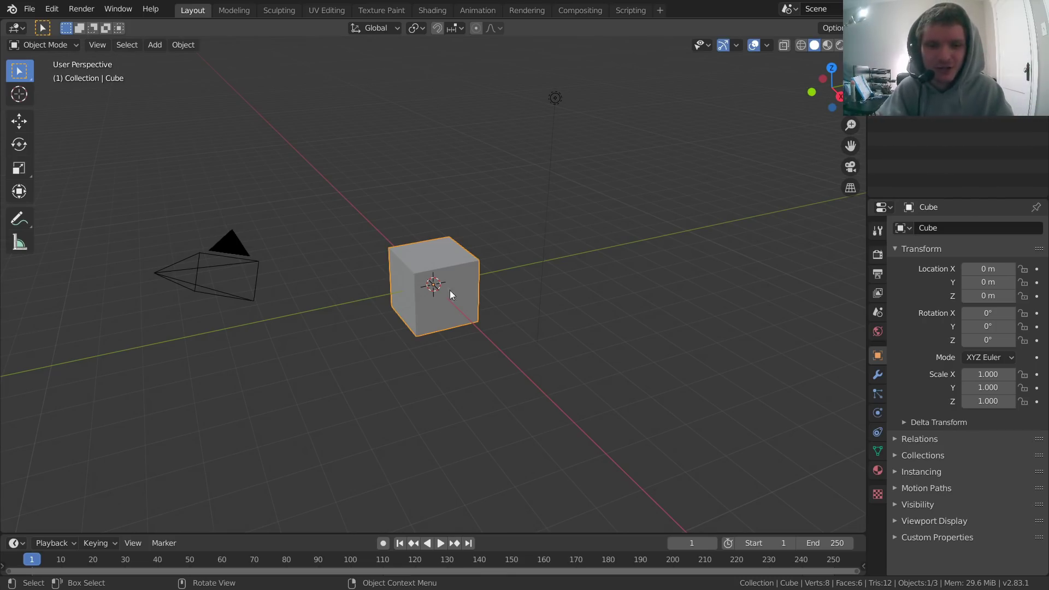
Delete the default cube and add a plane mesh at the origin.
{"action": "scroll", "coordinate": [460, 294], "scroll_direction": "up", "scroll_amount": 1}
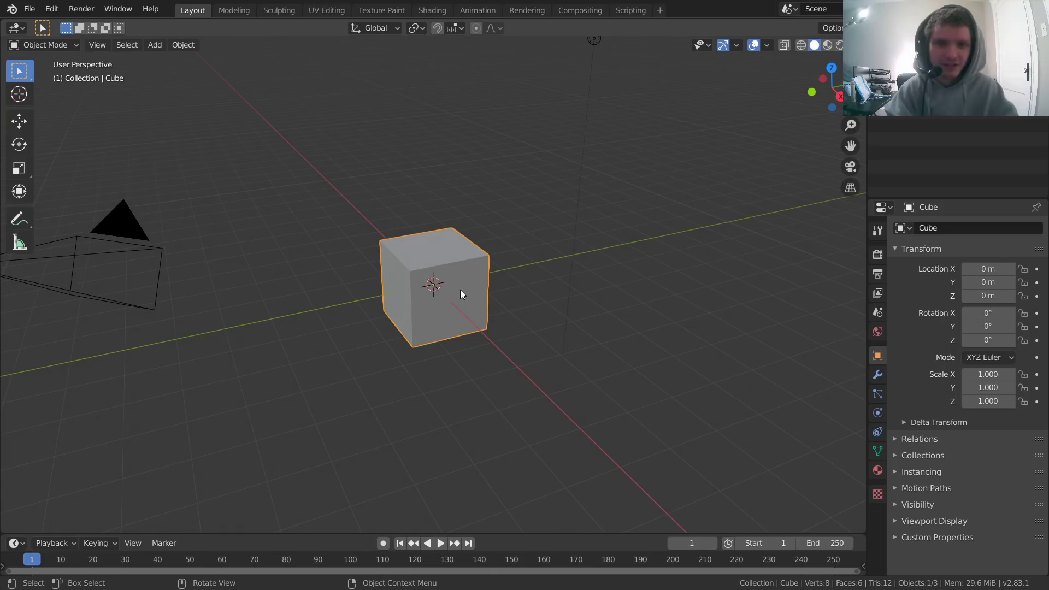
{"action": "middle_click_drag", "start_coordinate": [467, 270], "coordinate": [470, 296]}
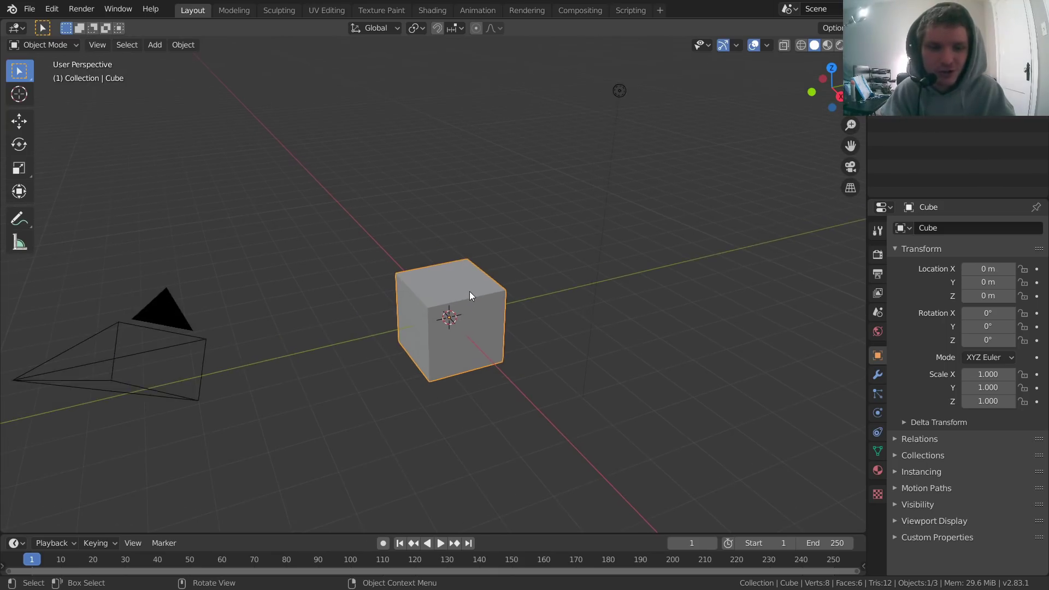
{"action": "scroll", "coordinate": [470, 295], "scroll_direction": "up", "scroll_amount": 1}
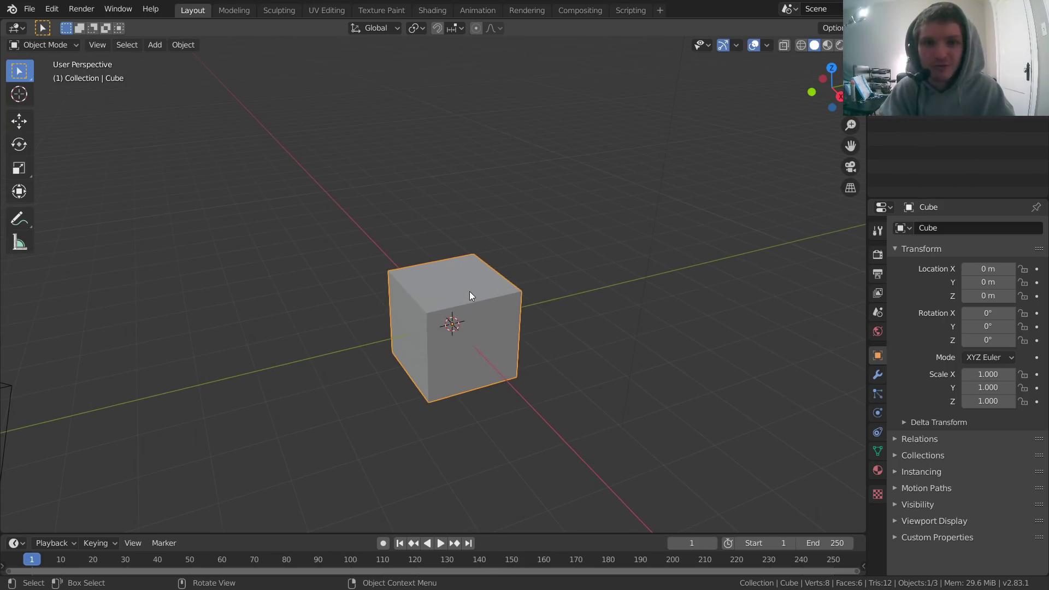
{"action": "key", "text": "x"}
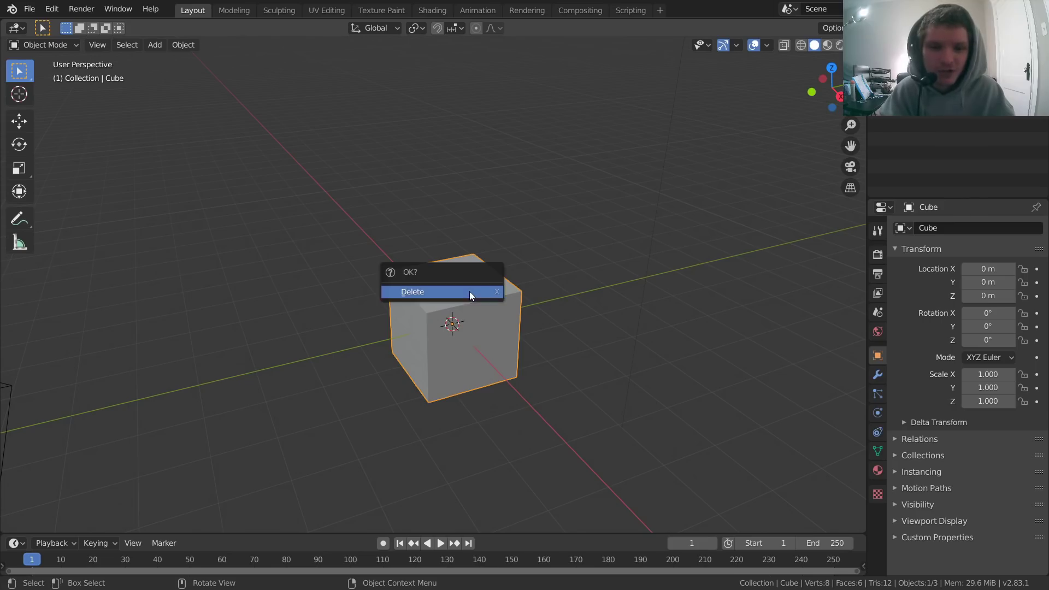
{"action": "left_click", "coordinate": [469, 293]}
{"action": "key", "text": "shift+a"}
{"action": "mouse_move", "coordinate": [451, 272]}
{"action": "left_click", "coordinate": [494, 274]}
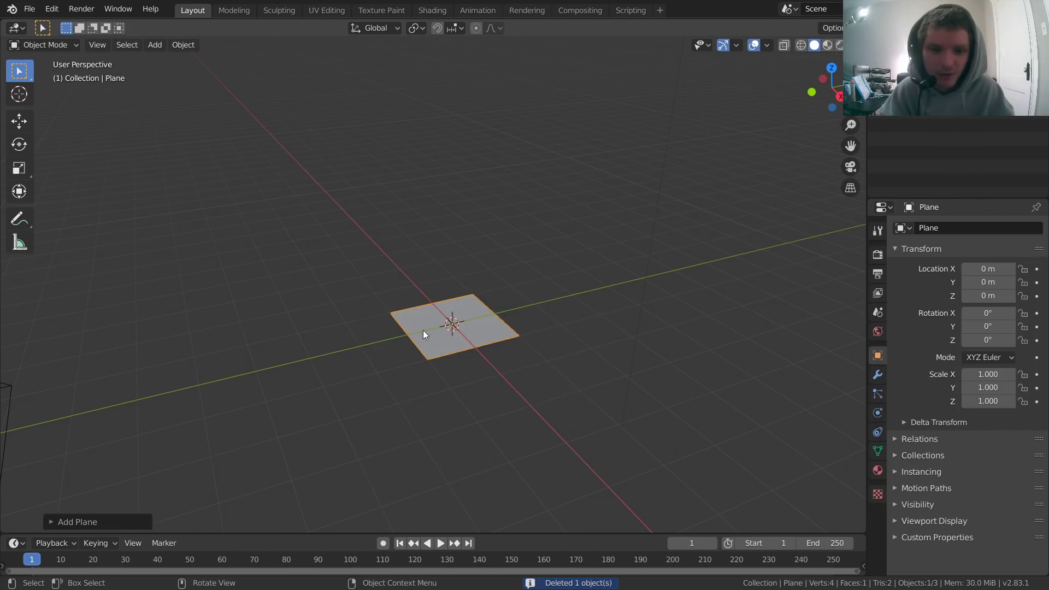
Subdivide the whole plane in Edit Mode and expand the Subdivide operation's settings.
{"action": "scroll", "coordinate": [426, 335], "scroll_direction": "up", "scroll_amount": 3}
{"action": "middle_click_drag", "start_coordinate": [426, 335], "coordinate": [331, 351]}
{"action": "scroll", "coordinate": [414, 311], "scroll_direction": "up", "scroll_amount": 2}
{"action": "scroll", "coordinate": [414, 316], "scroll_direction": "up", "scroll_amount": 2}
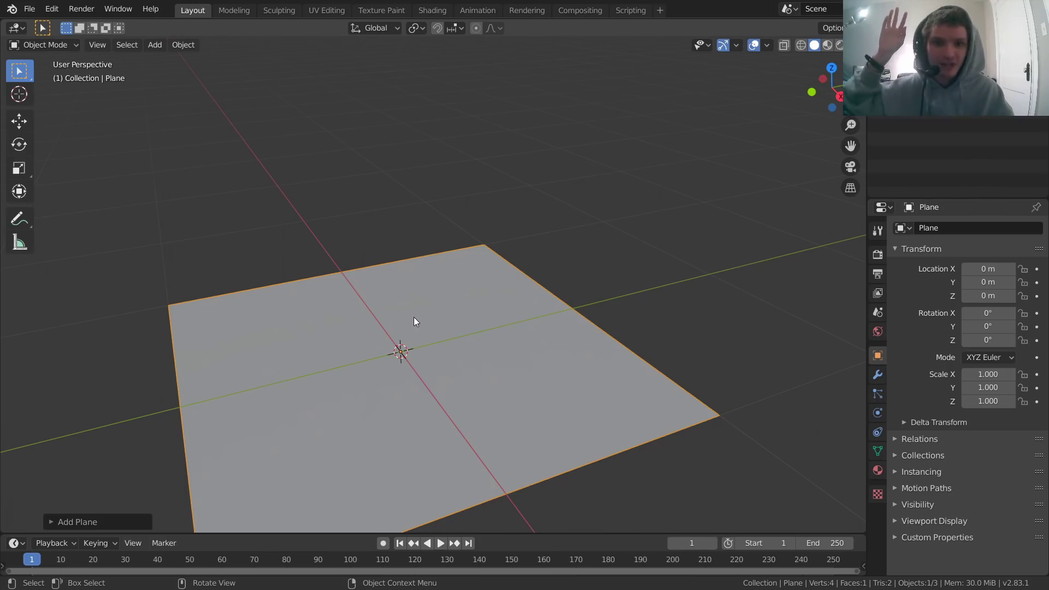
{"action": "key", "text": "Tab"}
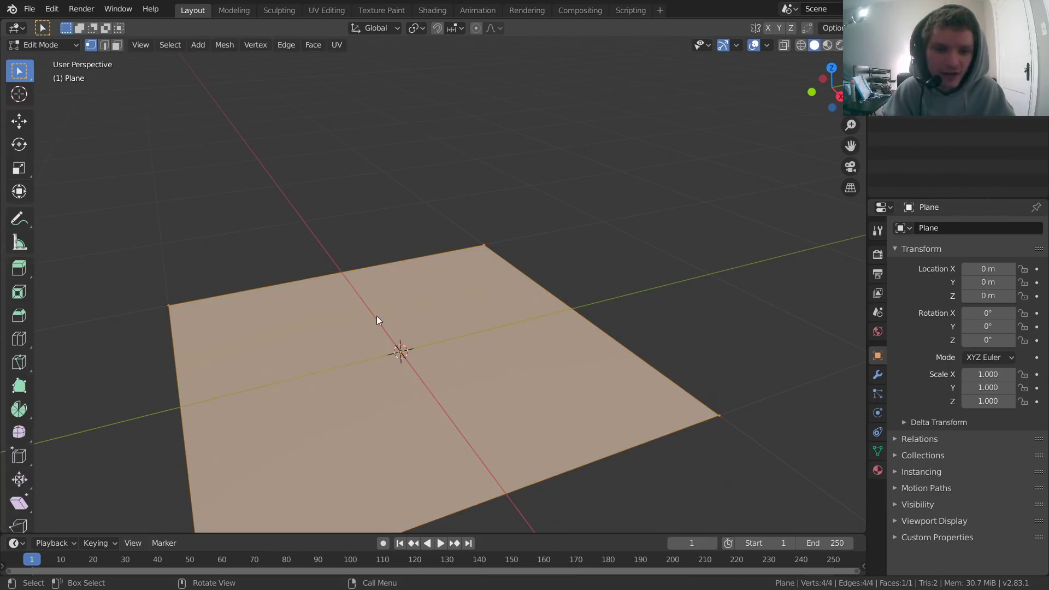
{"action": "right_click", "coordinate": [375, 321]}
{"action": "left_click", "coordinate": [284, 258]}
{"action": "left_click", "coordinate": [112, 519]}
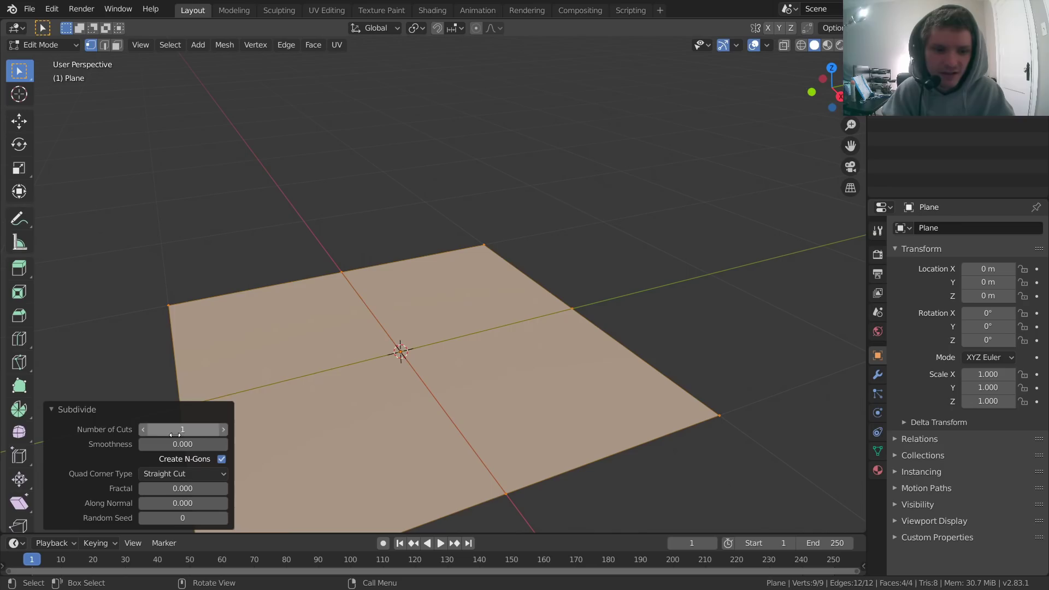
Set the subdivision's number of cuts to 60.
{"action": "left_click_drag", "start_coordinate": [179, 430], "coordinate": [227, 430]}
{"action": "left_click", "coordinate": [174, 430]}
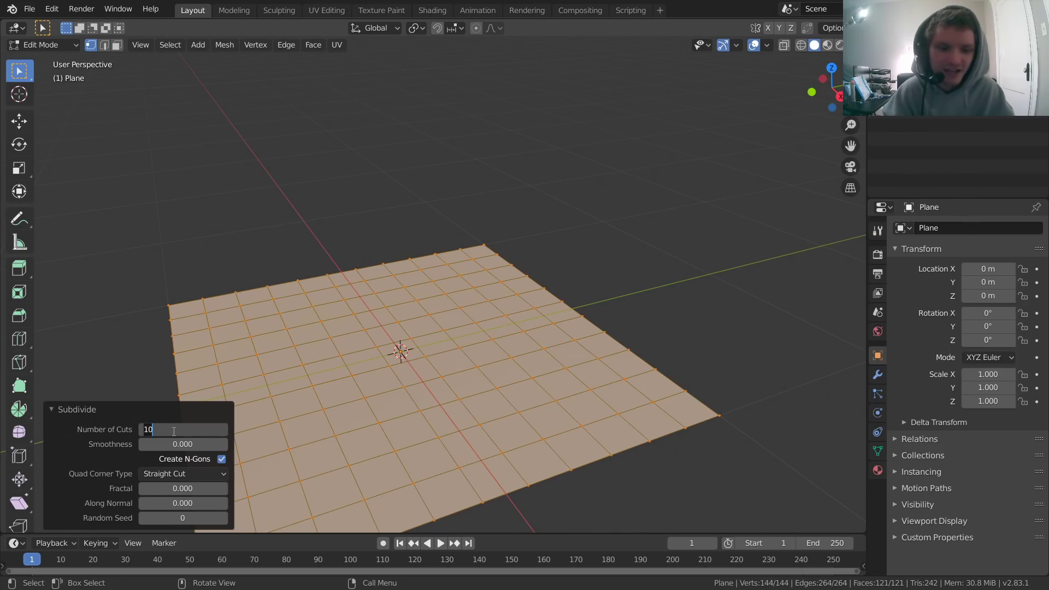
{"action": "type", "text": "50"}
{"action": "key", "text": "Return"}
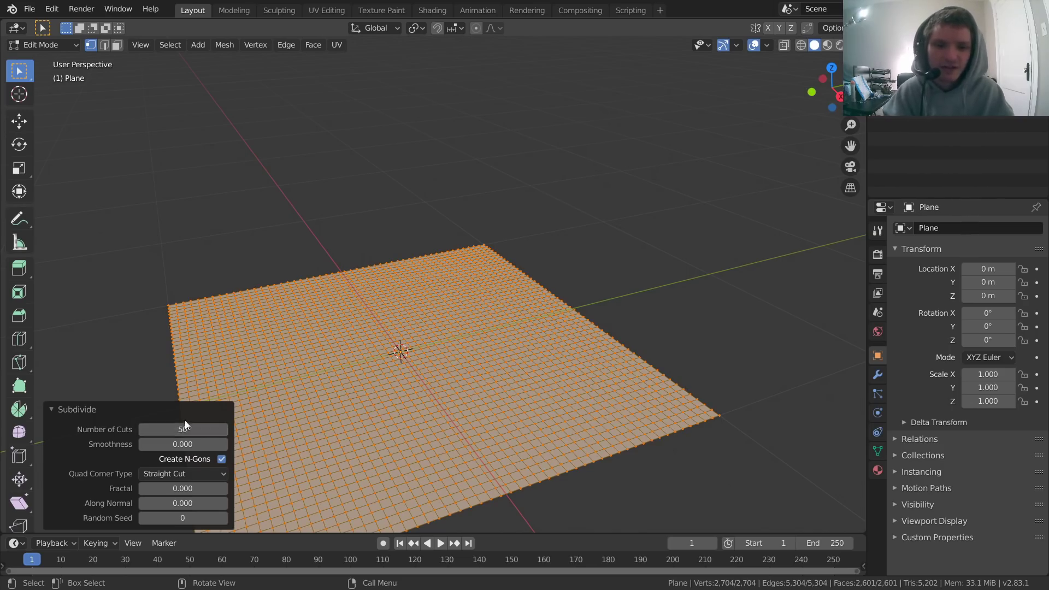
{"action": "left_click", "coordinate": [180, 429]}
{"action": "type", "text": "6"}
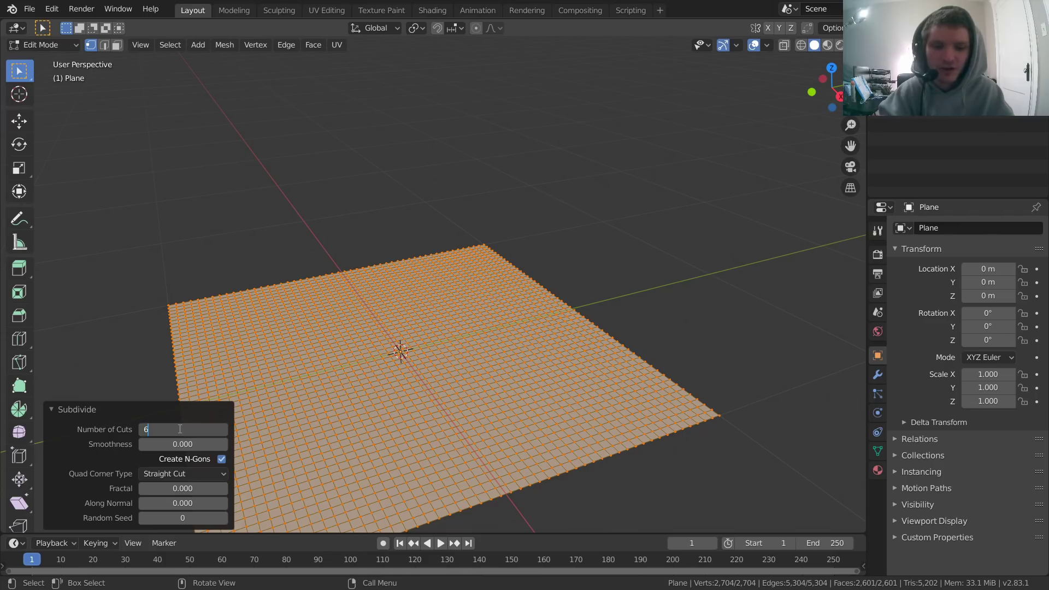
{"action": "type", "text": "0"}
{"action": "key", "text": "Return"}
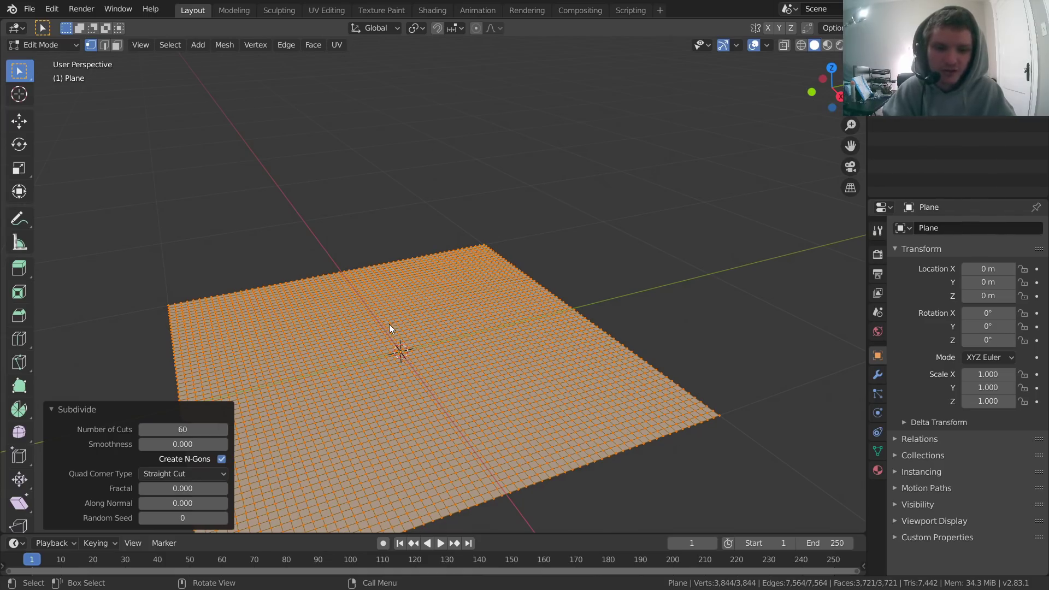
Return the plane to Object Mode and apply Shade Smooth to it.
{"action": "key", "text": "Tab"}
{"action": "right_click", "coordinate": [372, 376]}
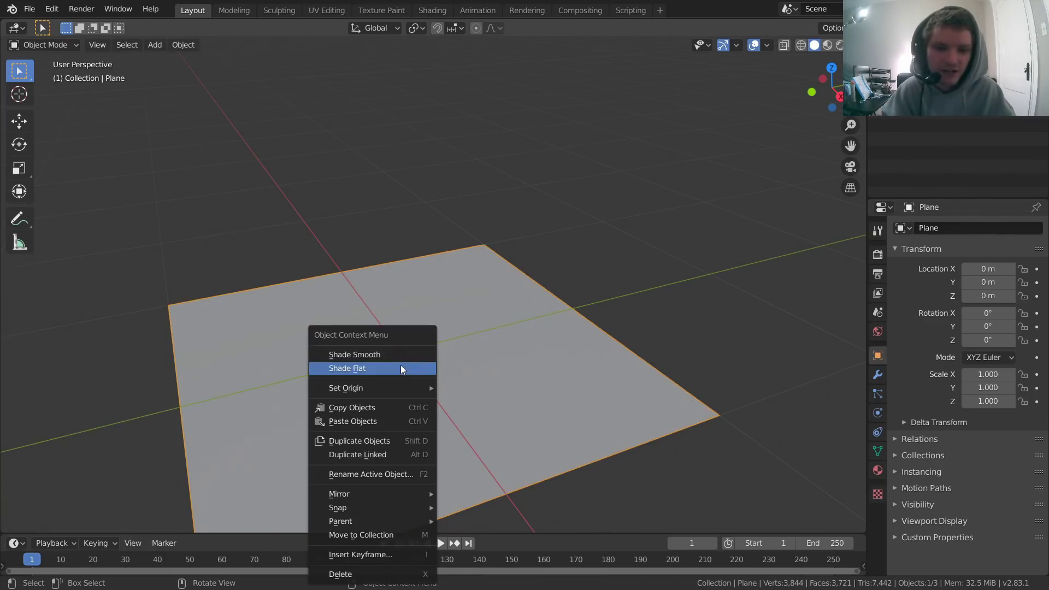
{"action": "left_click", "coordinate": [382, 354]}
{"action": "middle_click_drag", "start_coordinate": [389, 360], "coordinate": [420, 326]}
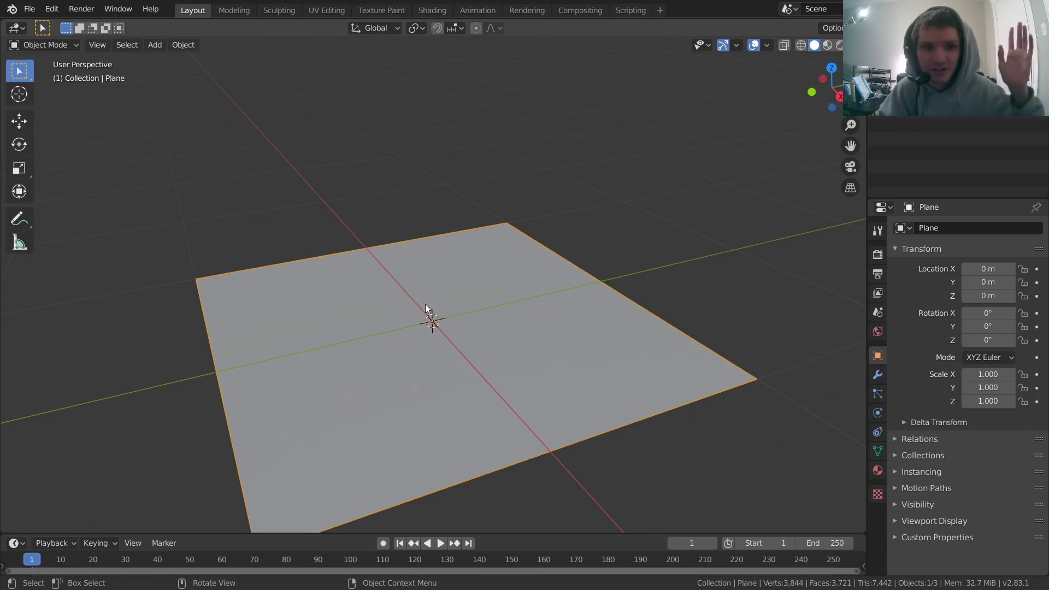
Set up the Cloth sculpt brush in the Sculpting workspace with X mirror symmetry turned off.
{"action": "left_click", "coordinate": [279, 10]}
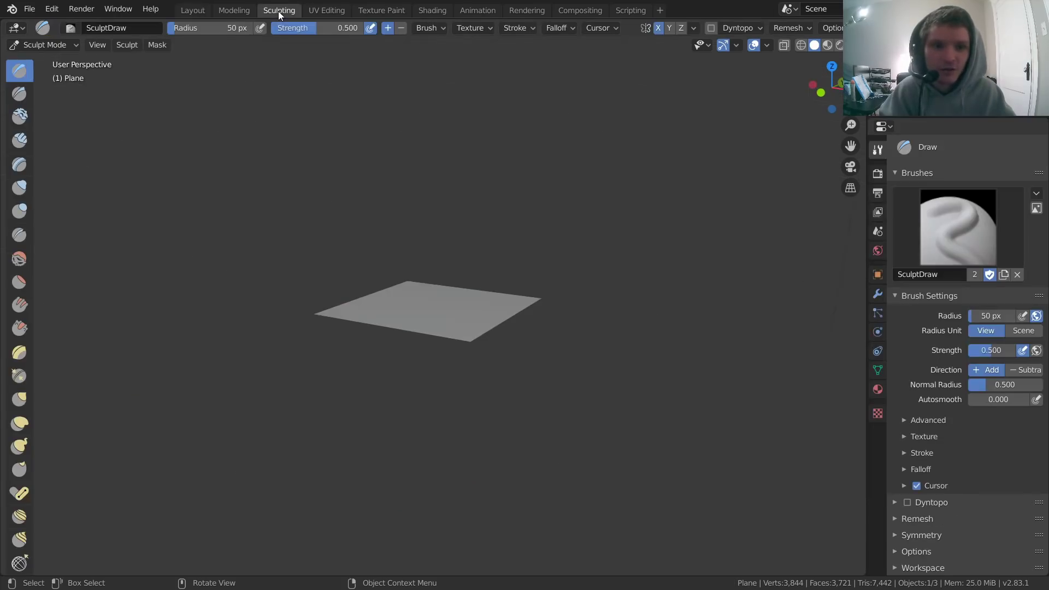
{"action": "scroll", "coordinate": [19, 273], "scroll_direction": "down", "scroll_amount": 5}
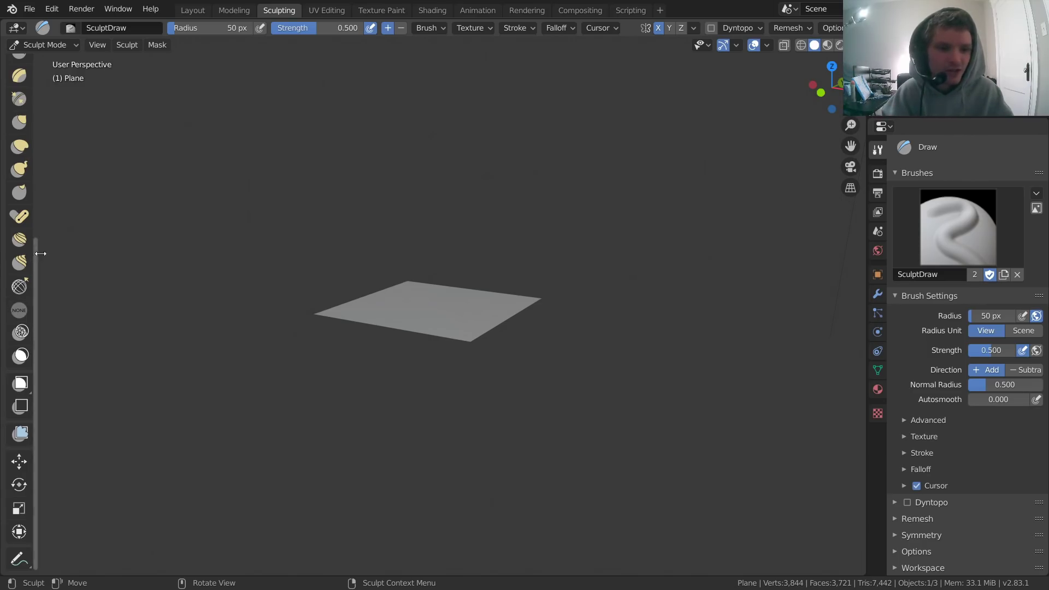
{"action": "left_click_drag", "start_coordinate": [37, 197], "coordinate": [60, 215]}
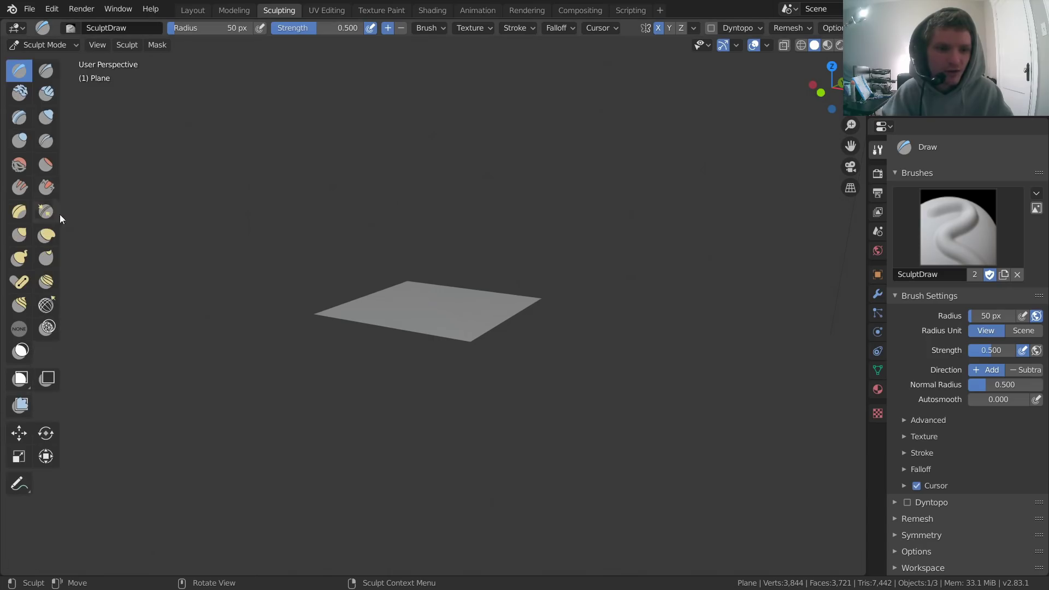
{"action": "left_click", "coordinate": [20, 329]}
{"action": "scroll", "coordinate": [431, 315], "scroll_direction": "up", "scroll_amount": 5}
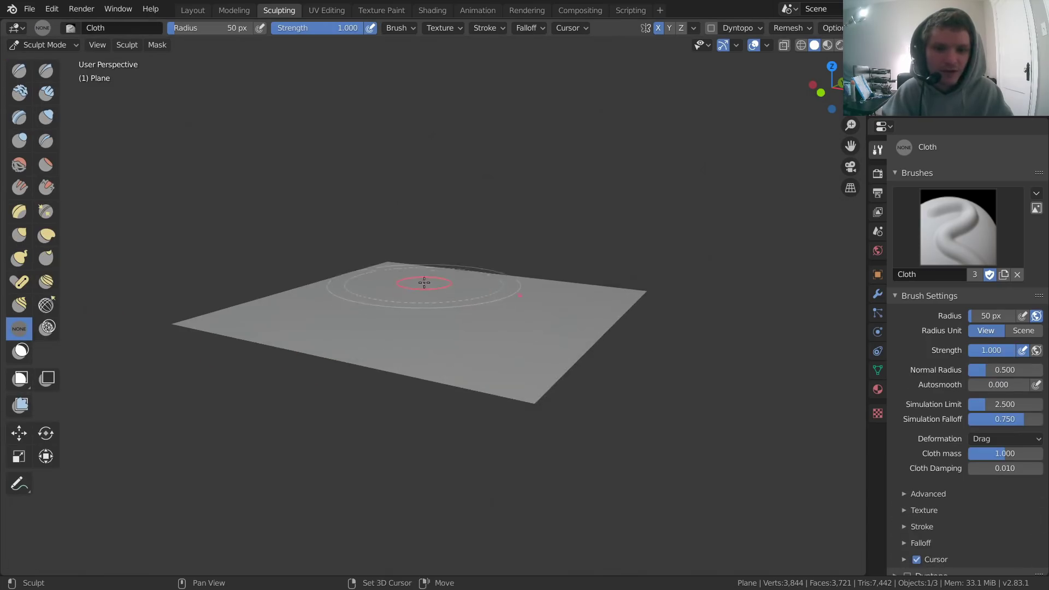
{"action": "middle_click_drag", "start_coordinate": [424, 325], "coordinate": [435, 362]}
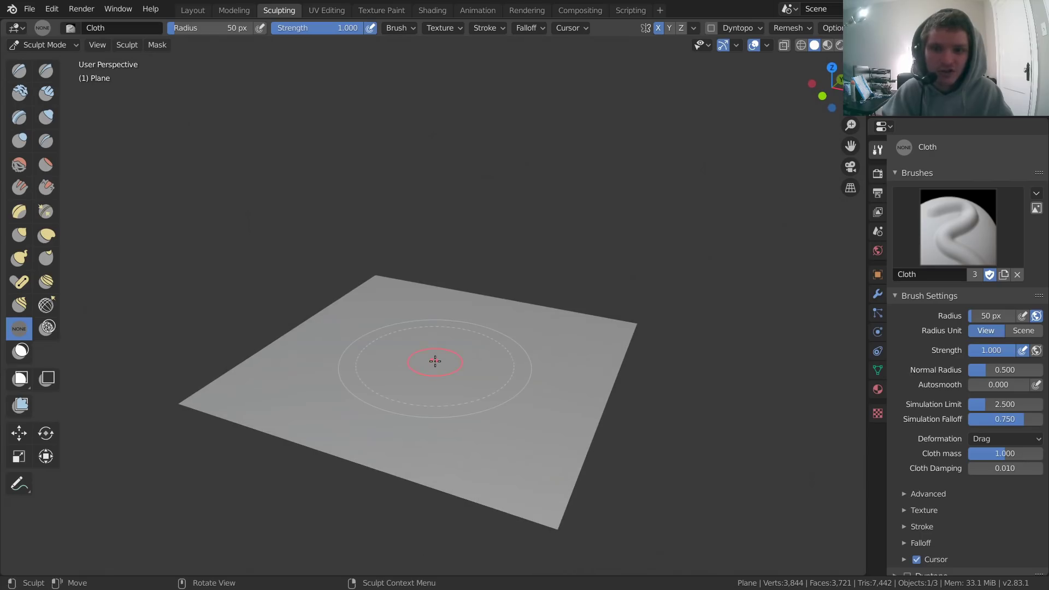
{"action": "left_click", "coordinate": [658, 28]}
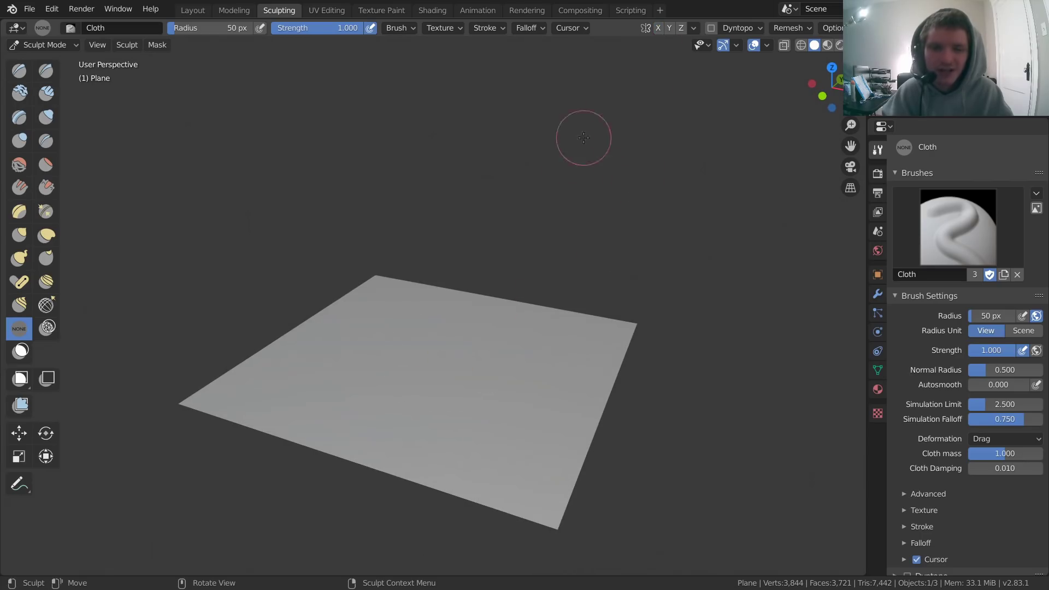
Make short test strokes with the Cloth brush around the middle of the plane and inspect the surface up close.
{"action": "middle_click_drag", "start_coordinate": [437, 290], "coordinate": [428, 327]}
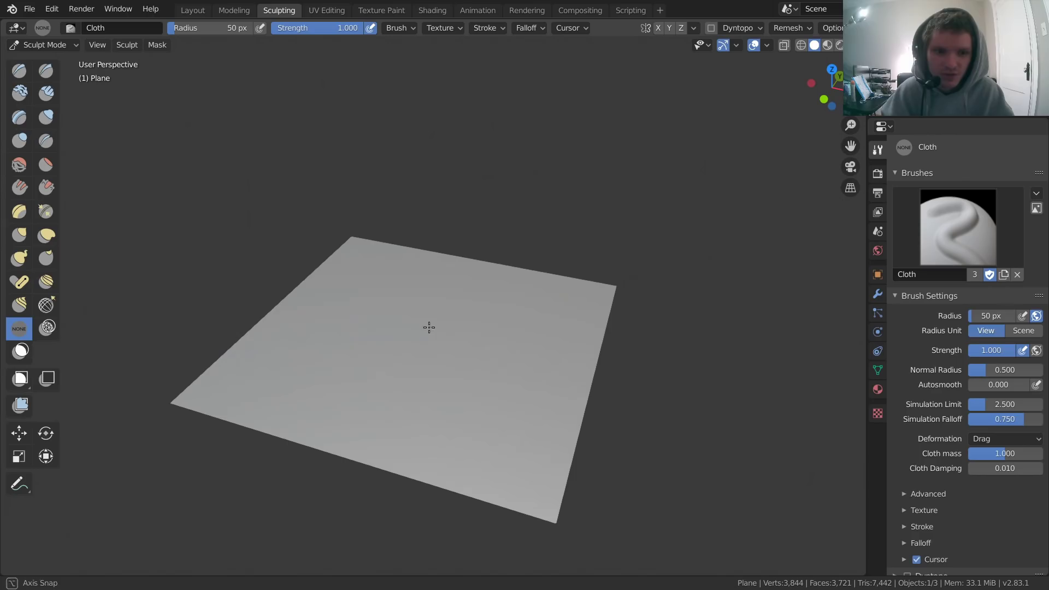
{"action": "left_click_drag", "start_coordinate": [387, 340], "coordinate": [377, 311]}
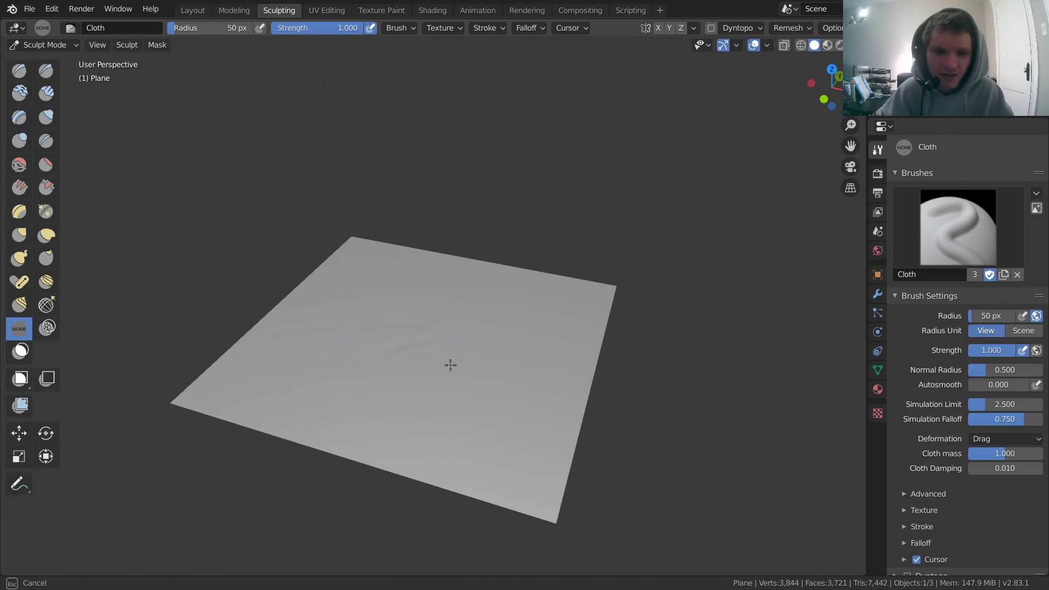
{"action": "left_click_drag", "start_coordinate": [493, 384], "coordinate": [469, 380]}
{"action": "scroll", "coordinate": [459, 382], "scroll_direction": "up", "scroll_amount": 5}
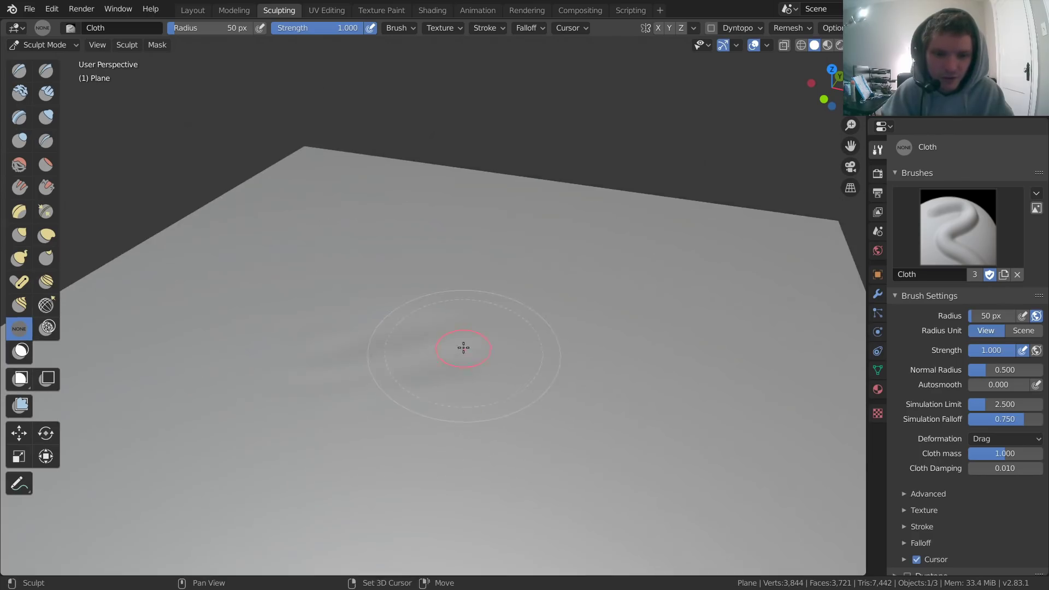
{"action": "middle_click_drag", "start_coordinate": [427, 372], "coordinate": [433, 358]}
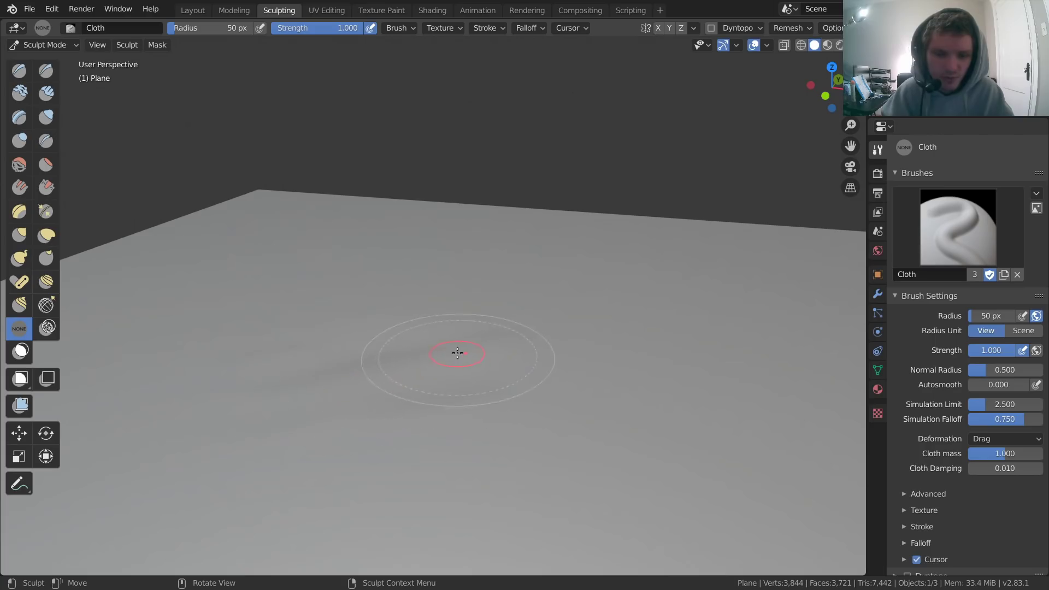
{"action": "scroll", "coordinate": [458, 354], "scroll_direction": "down", "scroll_amount": 5}
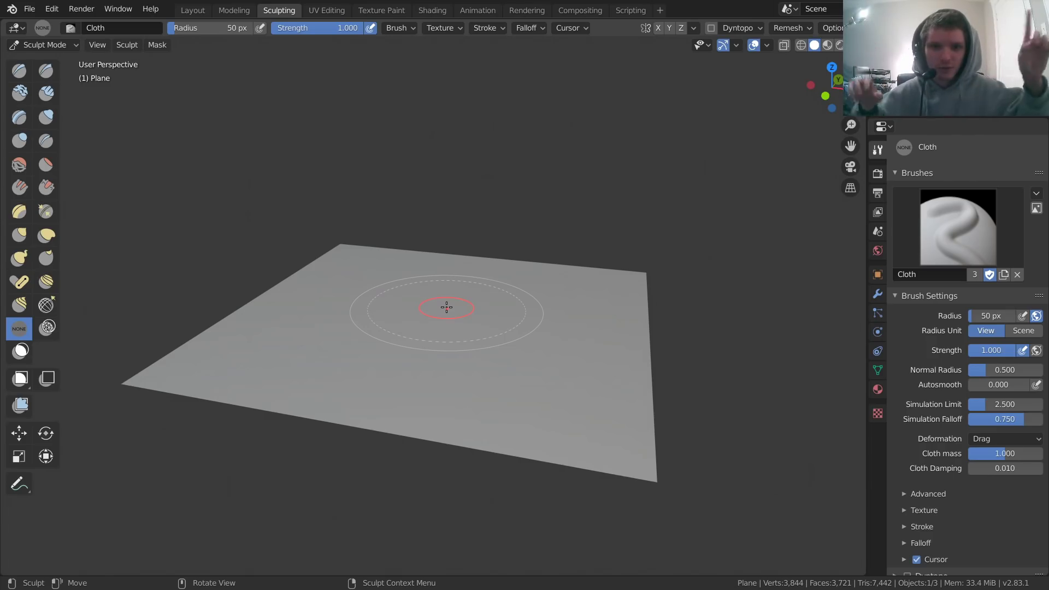
{"action": "mouse_move", "coordinate": [446, 307]}
{"action": "left_mouse_down"}
{"action": "mouse_move", "coordinate": [432, 359]}
{"action": "mouse_move", "coordinate": [480, 317]}
{"action": "left_mouse_up"}
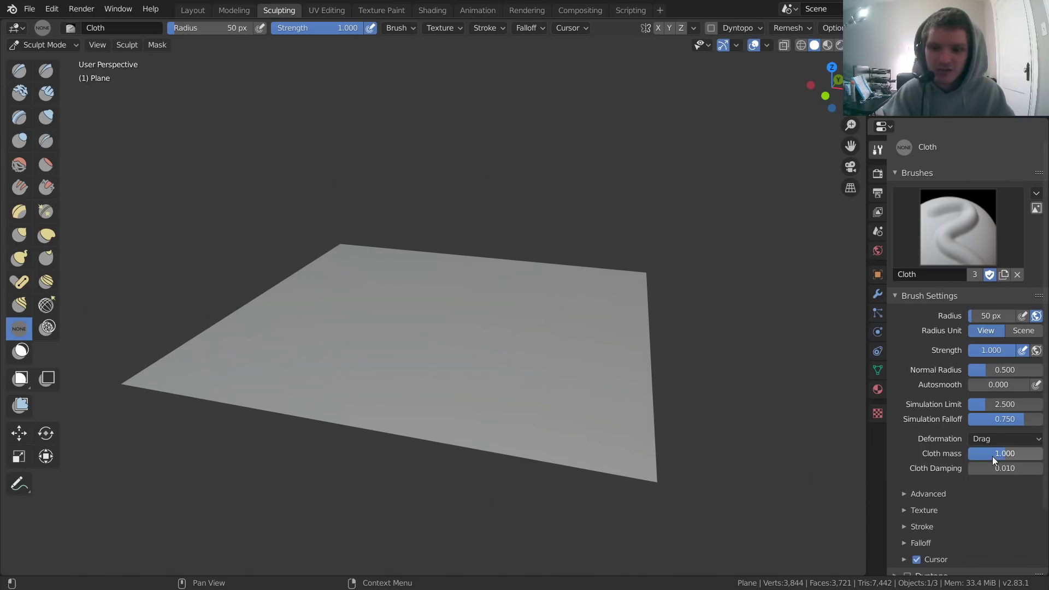
Set the Cloth brush's cloth mass to 0.5, try a stroke across the plane, and undo it.
{"action": "left_click", "coordinate": [1010, 454]}
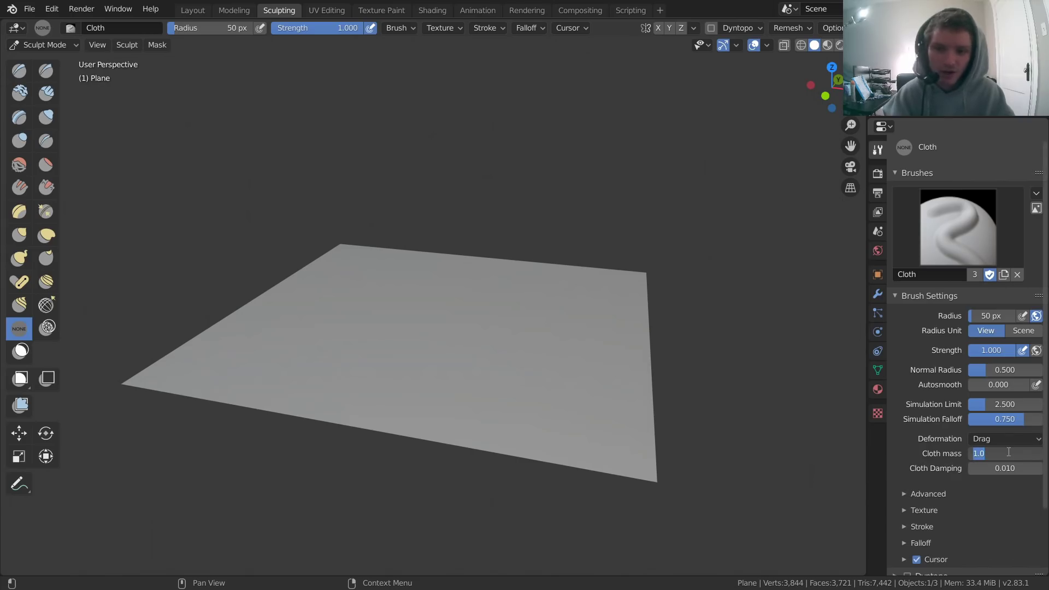
{"action": "type", "text": "0.5"}
{"action": "key", "text": "Return"}
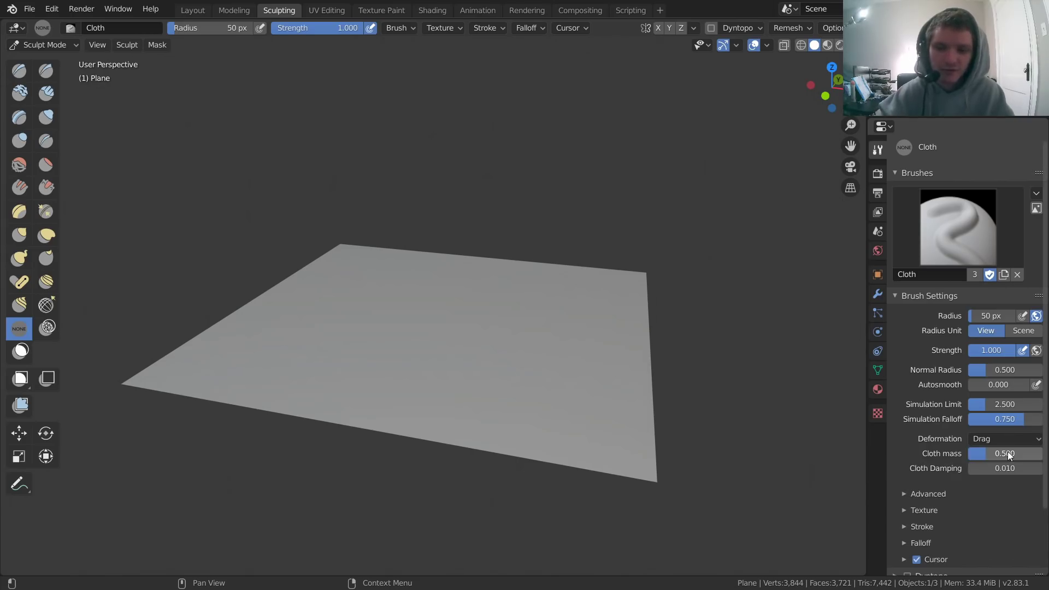
{"action": "mouse_move", "coordinate": [321, 296]}
{"action": "middle_mouse_down"}
{"action": "mouse_move", "coordinate": [414, 320]}
{"action": "mouse_move", "coordinate": [398, 304]}
{"action": "middle_mouse_up"}
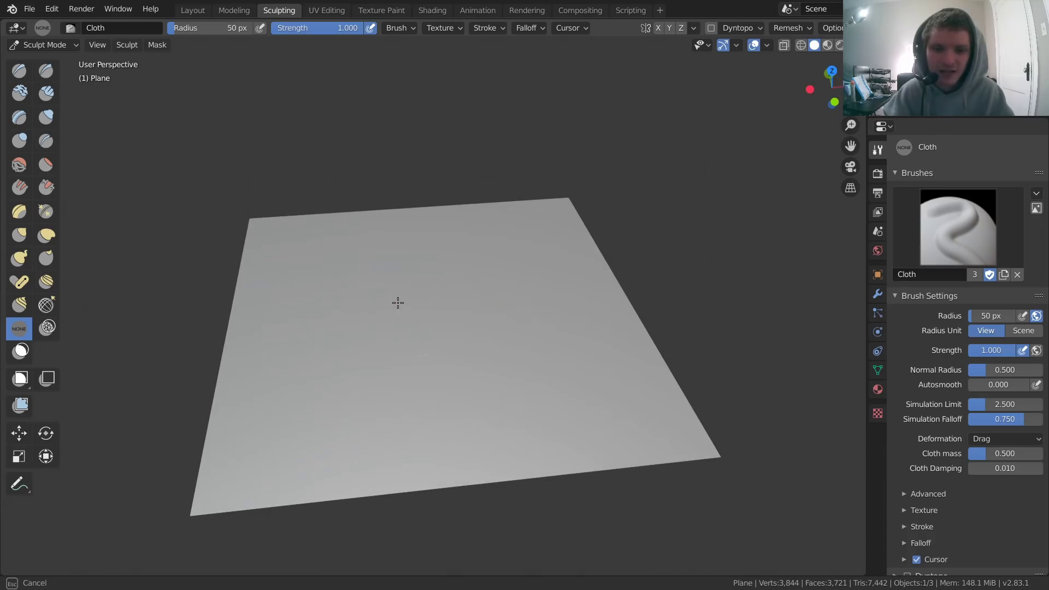
{"action": "mouse_move", "coordinate": [399, 304]}
{"action": "left_mouse_down"}
{"action": "mouse_move", "coordinate": [504, 326]}
{"action": "mouse_move", "coordinate": [585, 325]}
{"action": "mouse_move", "coordinate": [449, 316]}
{"action": "mouse_move", "coordinate": [344, 293]}
{"action": "mouse_move", "coordinate": [550, 293]}
{"action": "left_mouse_up"}
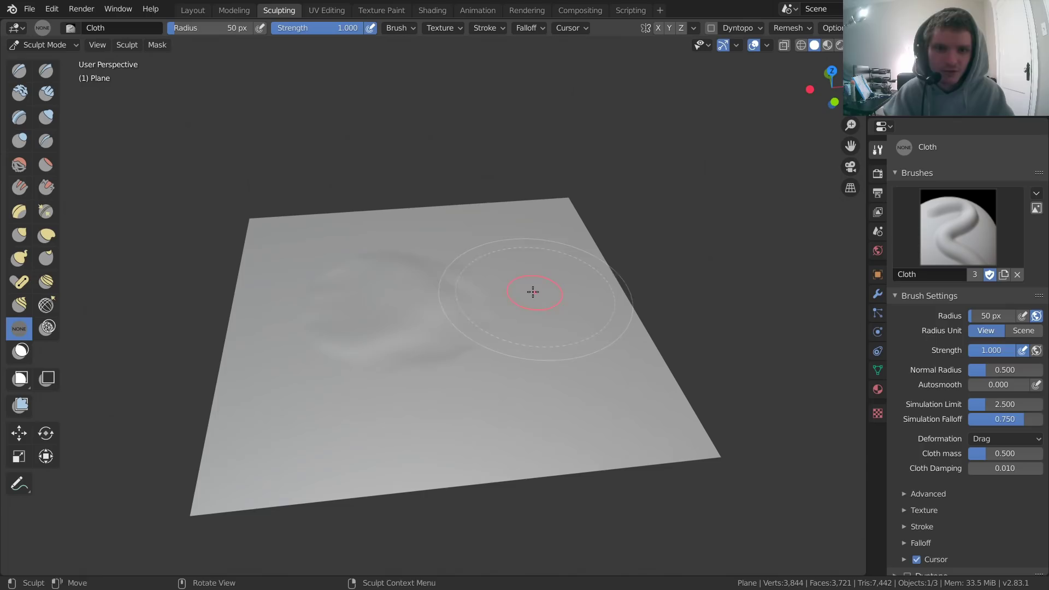
{"action": "key", "text": "ctrl+z"}
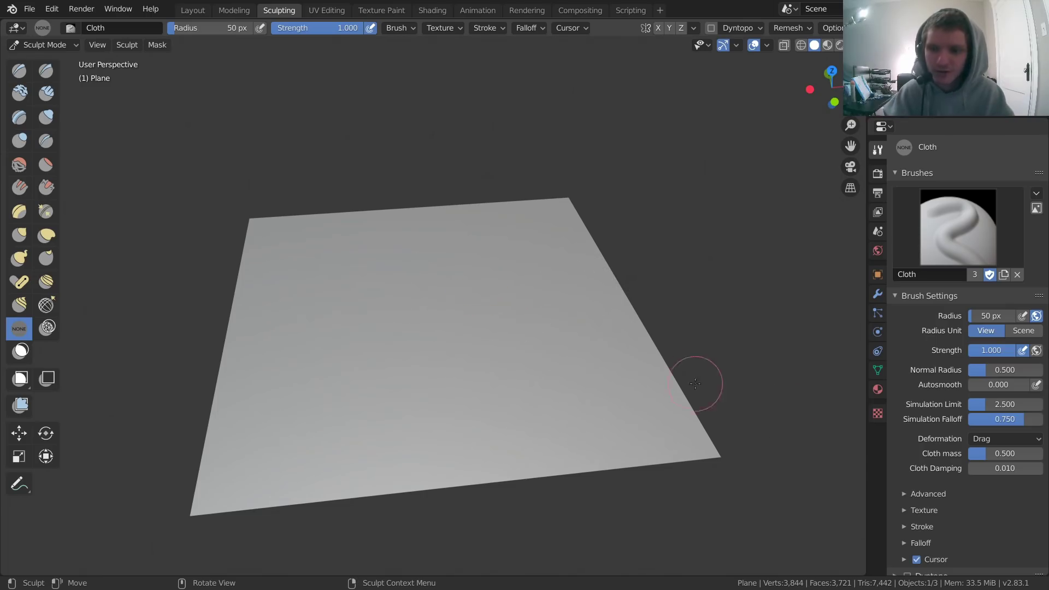
Set the Cloth brush's cloth mass to 0.3 and try a stroke across the plane, undoing it.
{"action": "left_click", "coordinate": [1001, 450]}
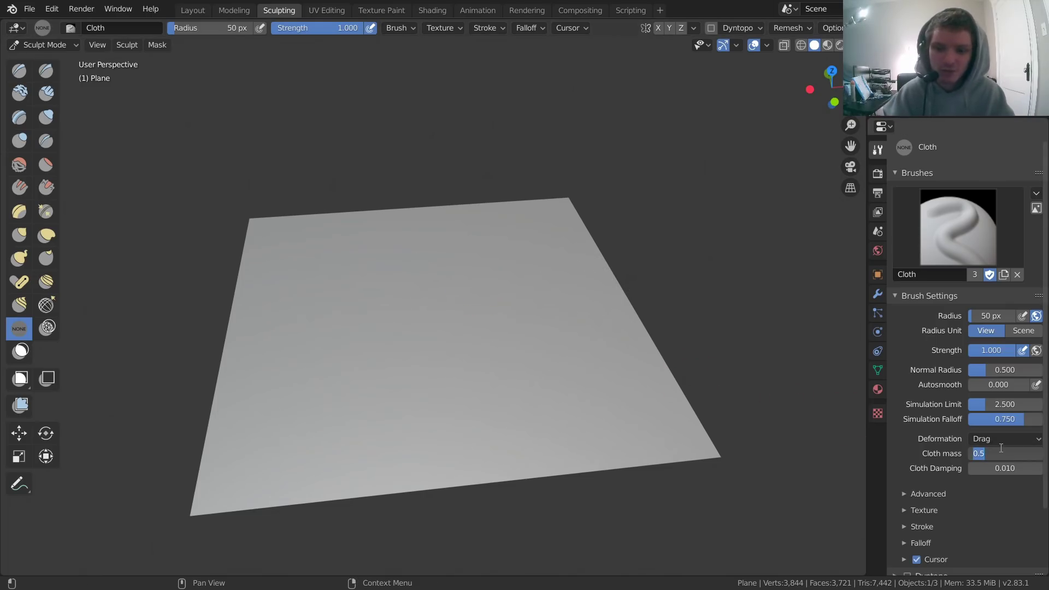
{"action": "type", "text": "0.3"}
{"action": "key", "text": "Return"}
{"action": "mouse_move", "coordinate": [327, 282]}
{"action": "left_mouse_down"}
{"action": "mouse_move", "coordinate": [571, 279]}
{"action": "mouse_move", "coordinate": [539, 307]}
{"action": "left_mouse_up"}
{"action": "scroll", "coordinate": [524, 309], "scroll_direction": "up", "scroll_amount": 1}
{"action": "key", "text": "ctrl+z"}
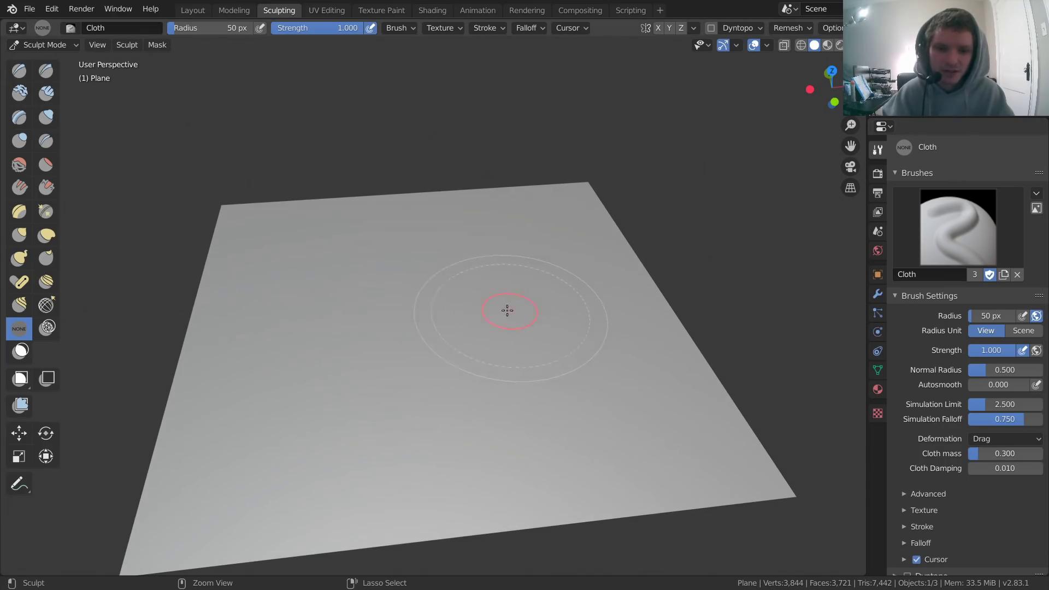
Enlarge the Cloth brush radius to 118 px and try dragging folds across the plane, undoing the strokes.
{"action": "key", "text": "f"}
{"action": "left_click", "coordinate": [424, 312]}
{"action": "left_click_drag", "start_coordinate": [323, 351], "coordinate": [528, 325]}
{"action": "mouse_move", "coordinate": [528, 325]}
{"action": "middle_mouse_down"}
{"action": "mouse_move", "coordinate": [447, 343]}
{"action": "mouse_move", "coordinate": [427, 332]}
{"action": "mouse_move", "coordinate": [450, 345]}
{"action": "middle_mouse_up"}
{"action": "key", "text": "ctrl+z"}
{"action": "left_click_drag", "start_coordinate": [474, 318], "coordinate": [351, 328]}
{"action": "middle_click_drag", "start_coordinate": [347, 306], "coordinate": [370, 339]}
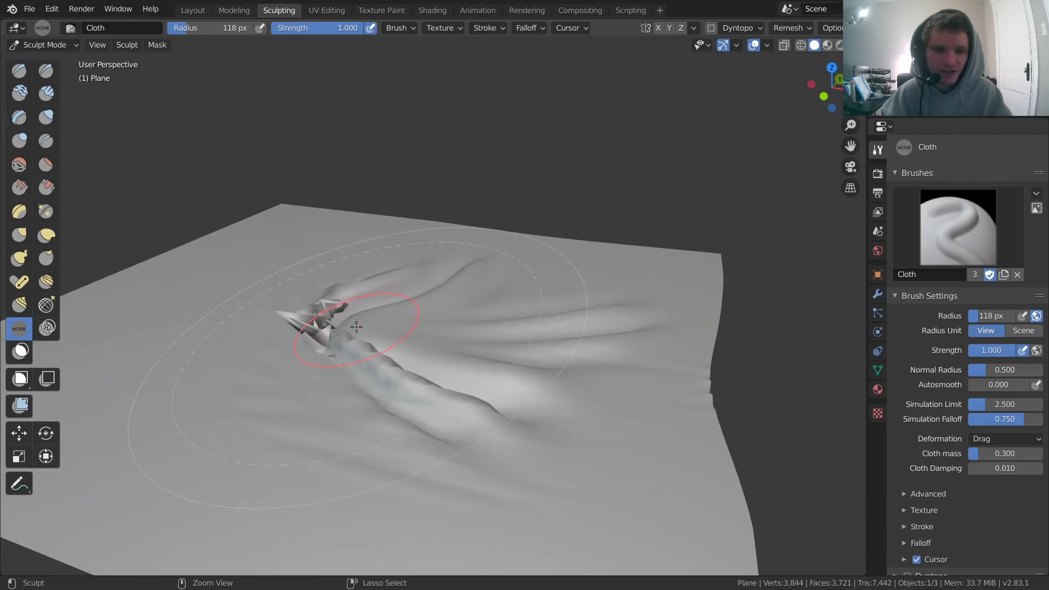
{"action": "key", "text": "ctrl+z"}
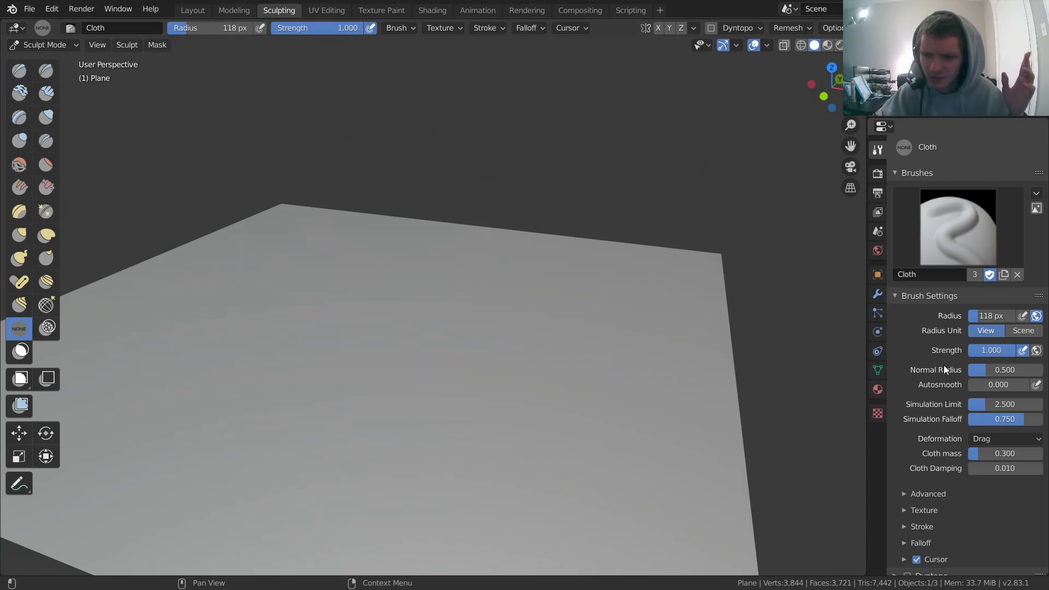
Try pulling overlapping Cloth brush folds through the middle of the plane, undoing the strokes.
{"action": "scroll", "coordinate": [650, 371], "scroll_direction": "down", "scroll_amount": 1}
{"action": "middle_click_drag", "start_coordinate": [327, 297], "coordinate": [434, 302], "text": "shift"}
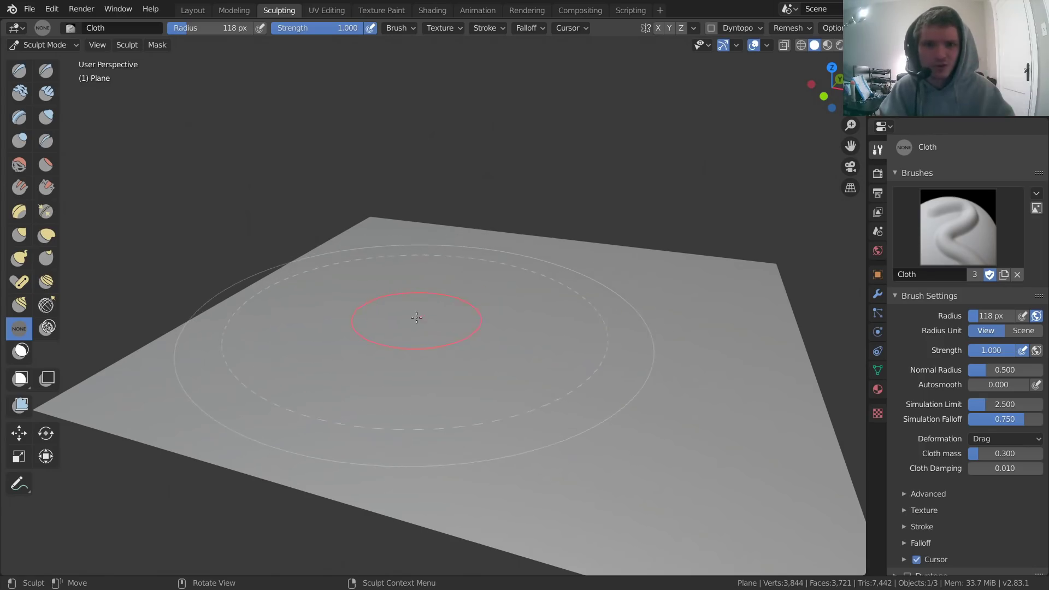
{"action": "mouse_move", "coordinate": [417, 316]}
{"action": "left_mouse_down"}
{"action": "mouse_move", "coordinate": [356, 314]}
{"action": "mouse_move", "coordinate": [466, 315]}
{"action": "mouse_move", "coordinate": [585, 339]}
{"action": "mouse_move", "coordinate": [562, 369]}
{"action": "left_mouse_up"}
{"action": "middle_click_drag", "start_coordinate": [562, 370], "coordinate": [491, 349]}
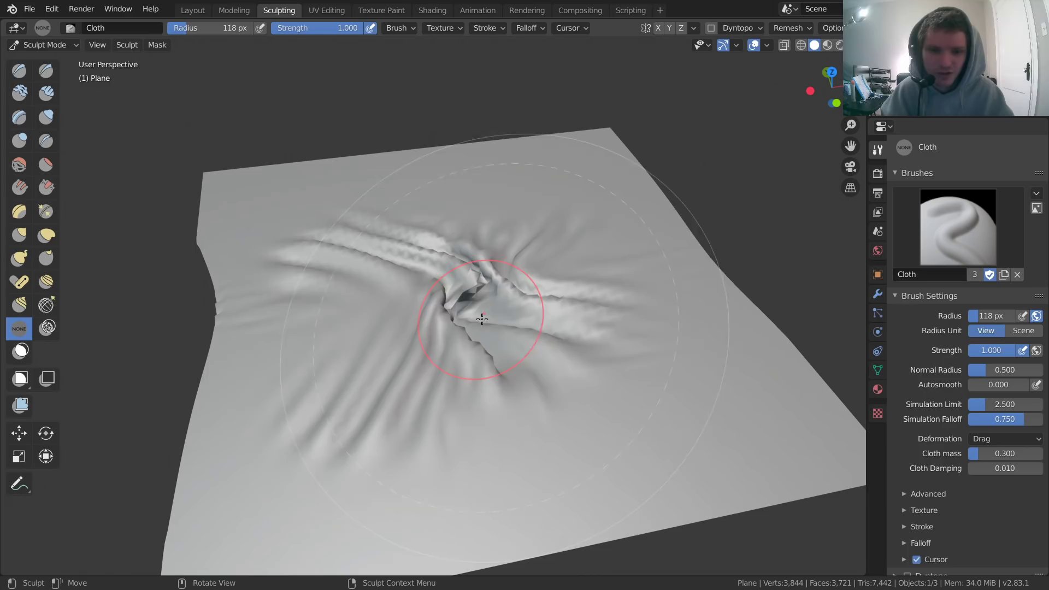
{"action": "mouse_move", "coordinate": [421, 274]}
{"action": "left_mouse_down"}
{"action": "mouse_move", "coordinate": [383, 292]}
{"action": "mouse_move", "coordinate": [375, 248]}
{"action": "left_mouse_up"}
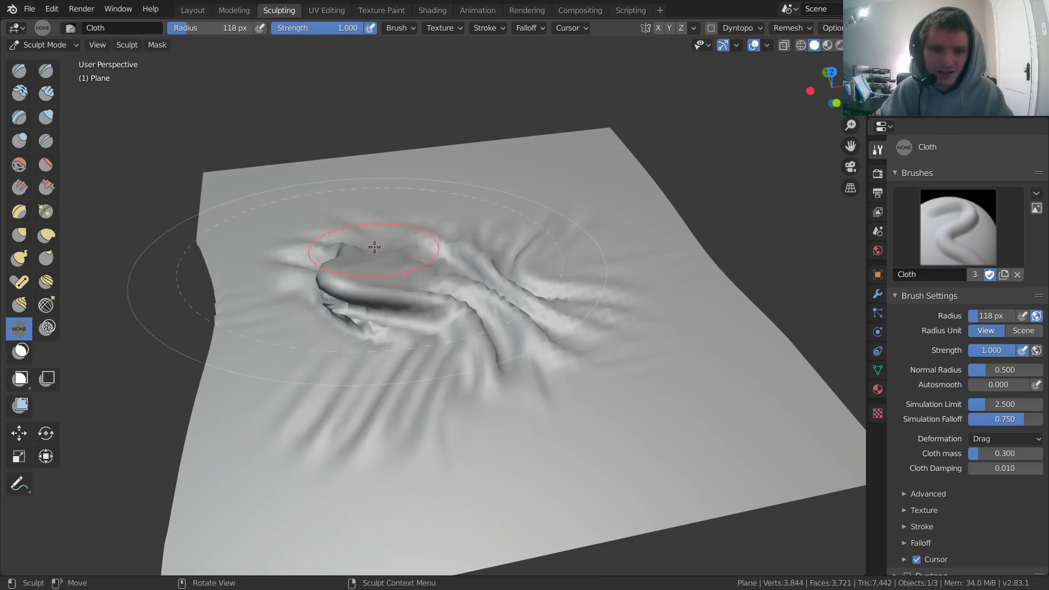
{"action": "key", "text": "ctrl+z"}
{"action": "key", "text": "ctrl+z"}
{"action": "key", "text": "z"}
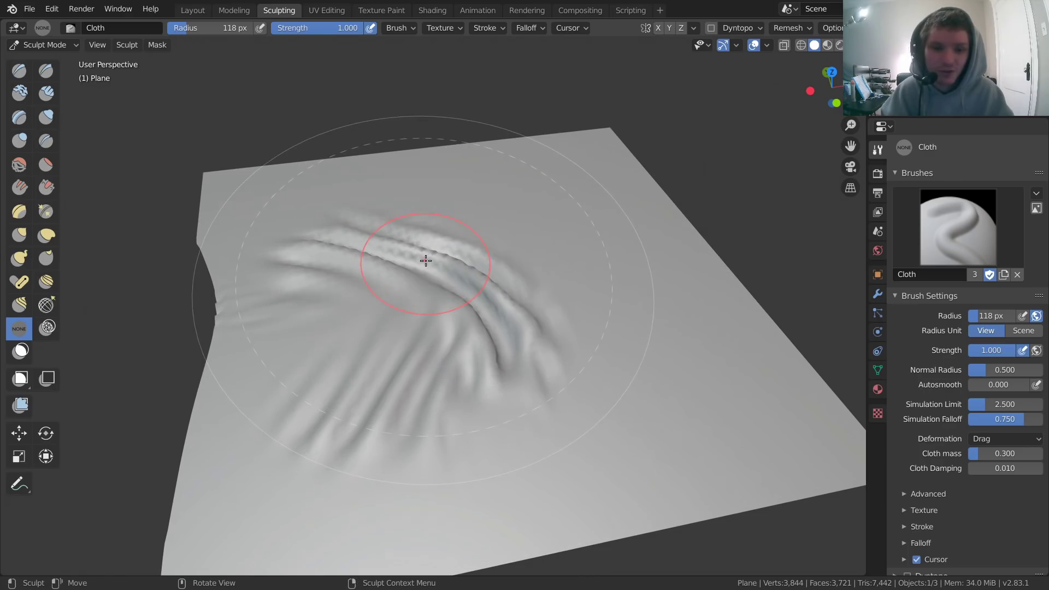
{"action": "key", "text": "ctrl+z"}
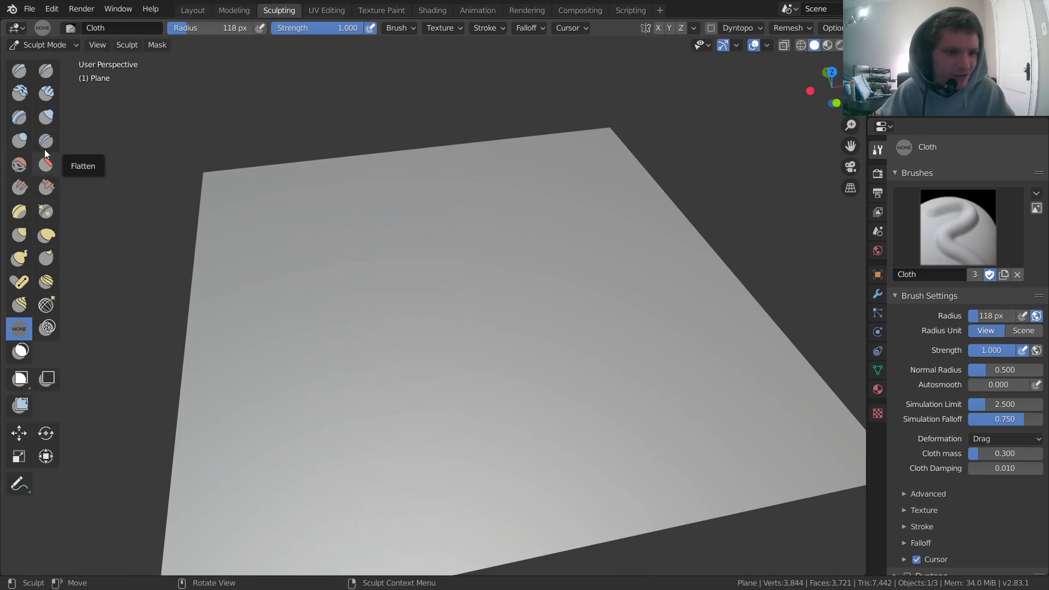
Try raising a bump in the middle of the plane with the Inflate/Deflate brush and undo it.
{"action": "left_click", "coordinate": [45, 117]}
{"action": "mouse_move", "coordinate": [408, 366]}
{"action": "left_mouse_down", "text": "ctrl"}
{"action": "mouse_move", "coordinate": [397, 372]}
{"action": "mouse_move", "coordinate": [421, 335]}
{"action": "left_mouse_up", "text": "ctrl"}
{"action": "mouse_move", "coordinate": [457, 338]}
{"action": "middle_mouse_down"}
{"action": "mouse_move", "coordinate": [445, 313]}
{"action": "mouse_move", "coordinate": [444, 338]}
{"action": "middle_mouse_up"}
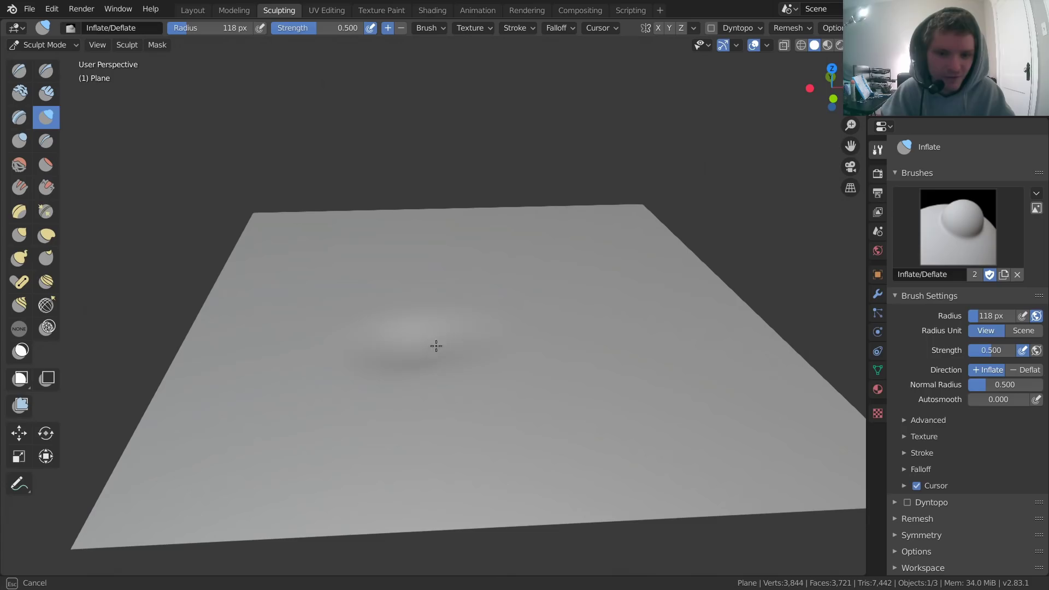
{"action": "mouse_move", "coordinate": [436, 346]}
{"action": "left_mouse_down", "text": "ctrl"}
{"action": "mouse_move", "coordinate": [450, 351]}
{"action": "mouse_move", "coordinate": [443, 363]}
{"action": "mouse_move", "coordinate": [461, 365]}
{"action": "mouse_move", "coordinate": [433, 372]}
{"action": "left_mouse_up", "text": "ctrl"}
{"action": "mouse_move", "coordinate": [433, 373]}
{"action": "middle_mouse_down"}
{"action": "mouse_move", "coordinate": [444, 354]}
{"action": "mouse_move", "coordinate": [497, 335]}
{"action": "mouse_move", "coordinate": [416, 377]}
{"action": "middle_mouse_up"}
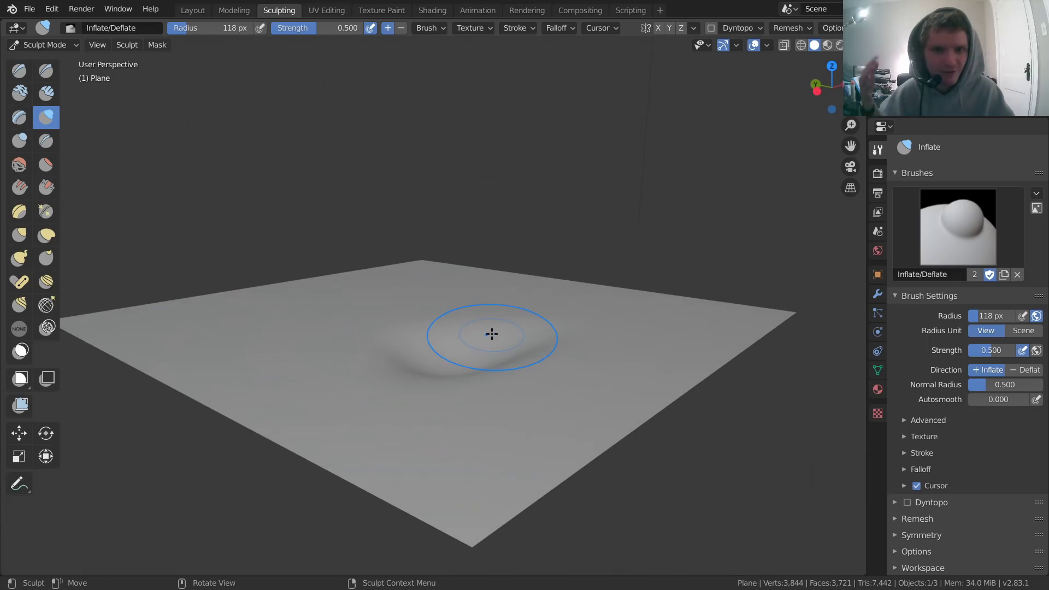
{"action": "key", "text": "ctrl+z"}
Switch back to the Cloth brush and try strokes across the plane, undoing them.
{"action": "middle_click_drag", "start_coordinate": [391, 370], "coordinate": [384, 389]}
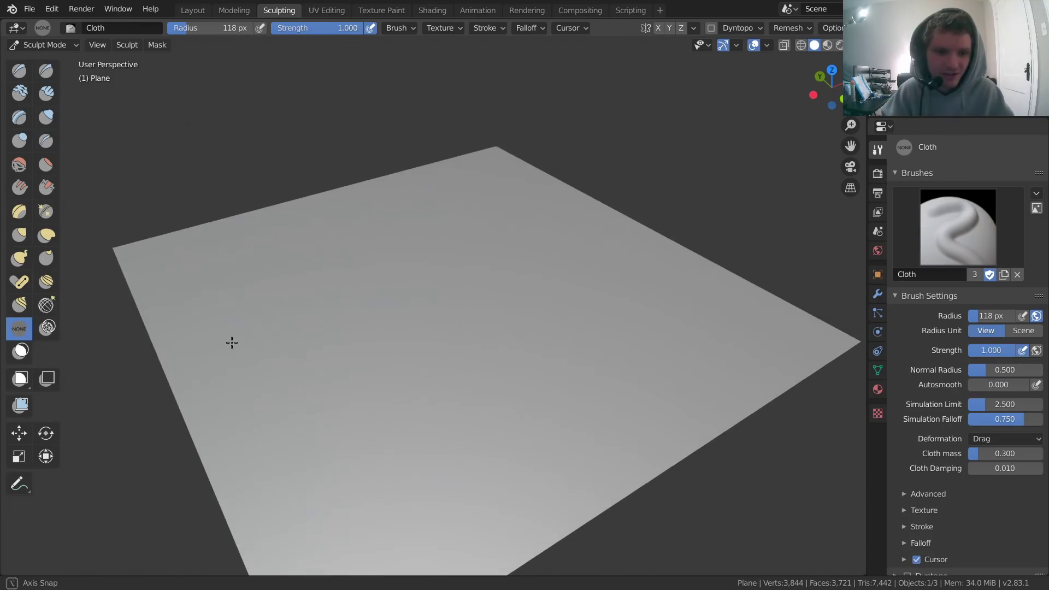
{"action": "middle_click_drag", "start_coordinate": [232, 342], "coordinate": [232, 344]}
{"action": "mouse_move", "coordinate": [256, 331]}
{"action": "left_mouse_down"}
{"action": "mouse_move", "coordinate": [316, 306]}
{"action": "mouse_move", "coordinate": [433, 302]}
{"action": "left_mouse_up"}
{"action": "key", "text": "ctrl+z"}
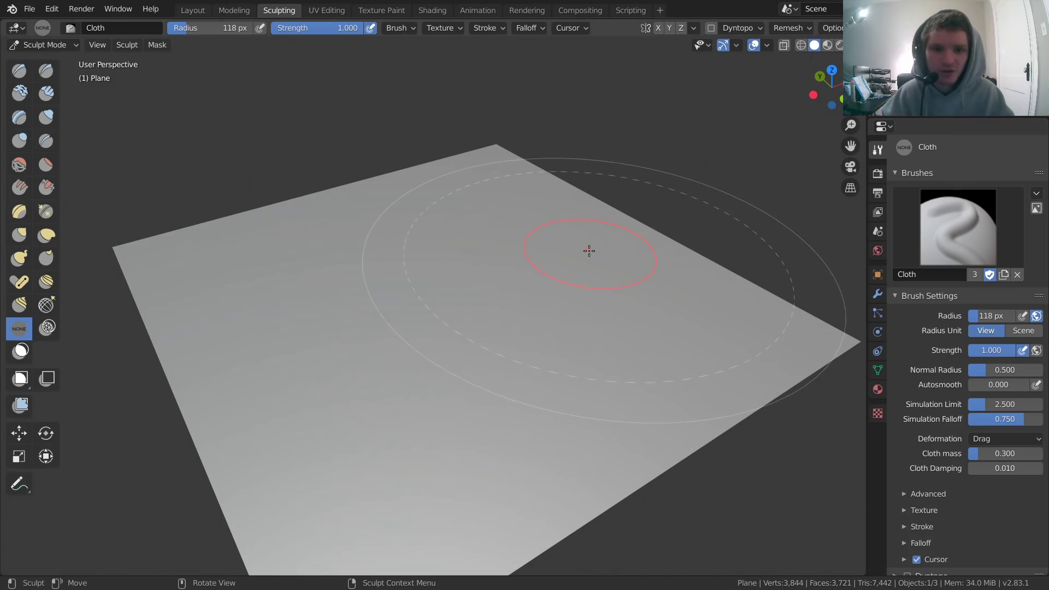
{"action": "mouse_move", "coordinate": [543, 286]}
{"action": "left_mouse_down"}
{"action": "mouse_move", "coordinate": [541, 299]}
{"action": "mouse_move", "coordinate": [605, 301]}
{"action": "mouse_move", "coordinate": [476, 300]}
{"action": "mouse_move", "coordinate": [358, 282]}
{"action": "mouse_move", "coordinate": [393, 288]}
{"action": "mouse_move", "coordinate": [434, 277]}
{"action": "left_mouse_up"}
{"action": "key", "text": "ctrl+z"}
{"action": "key", "text": "ctrl+z"}
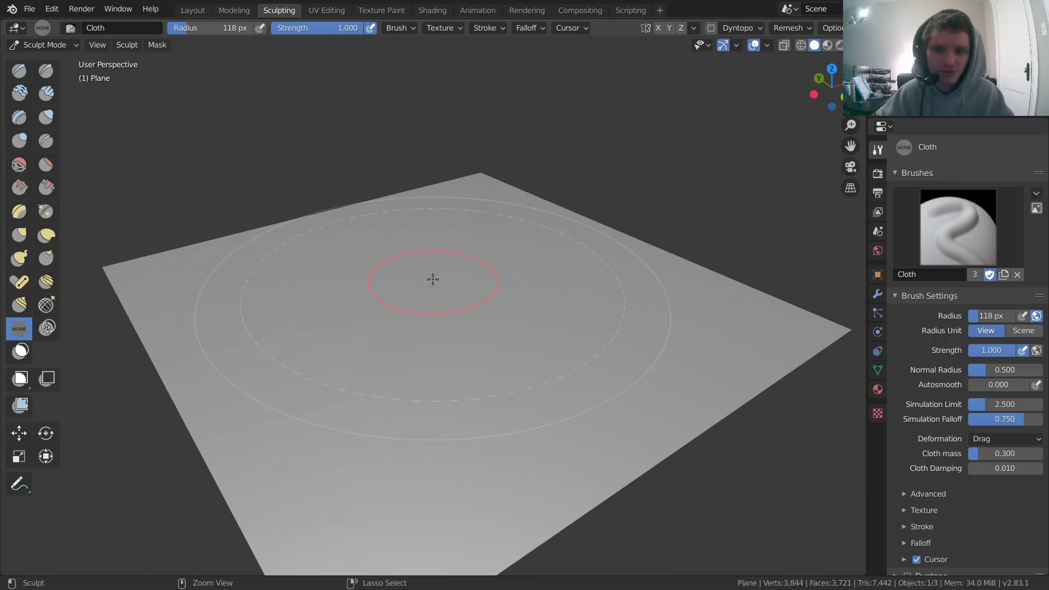
Set the Cloth brush's cloth damping to 0.5, try strokes across the plane, and undo them.
{"action": "left_click", "coordinate": [994, 468]}
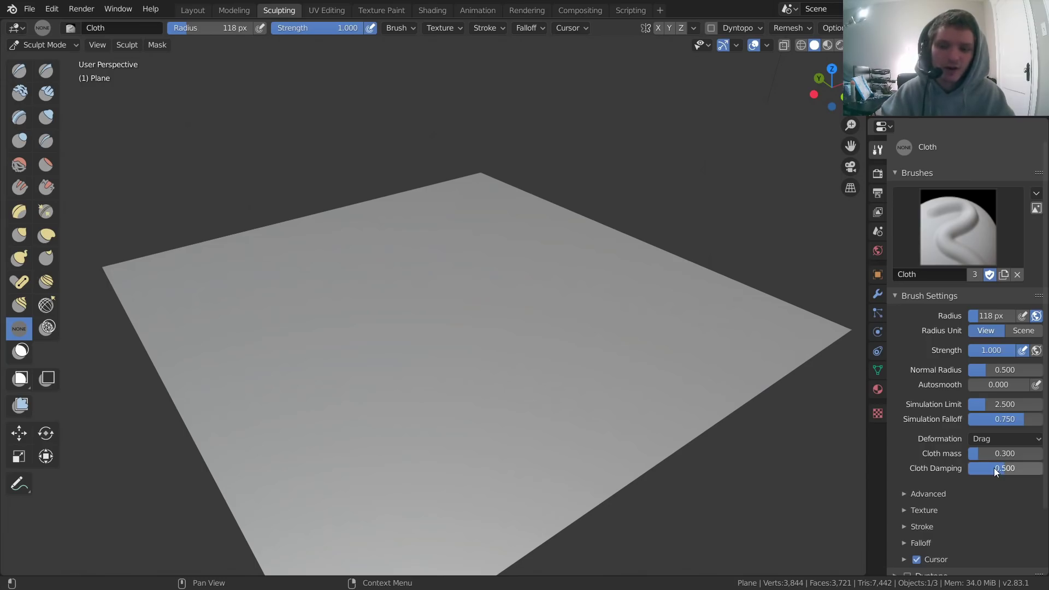
{"action": "left_click_drag", "start_coordinate": [306, 281], "coordinate": [469, 287]}
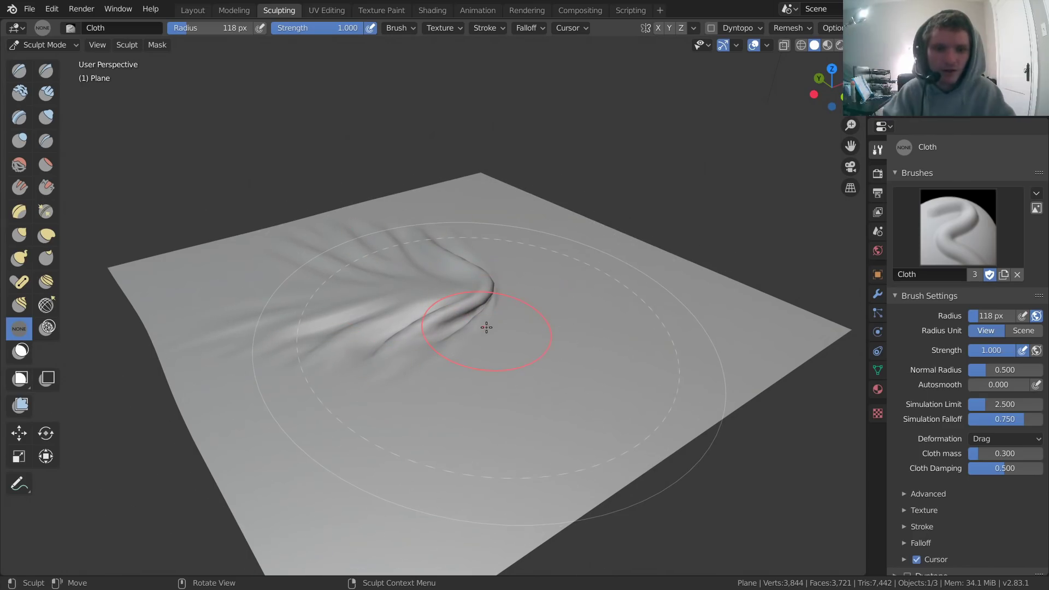
{"action": "middle_click_drag", "start_coordinate": [412, 288], "coordinate": [321, 276]}
{"action": "key", "text": "ctrl+z"}
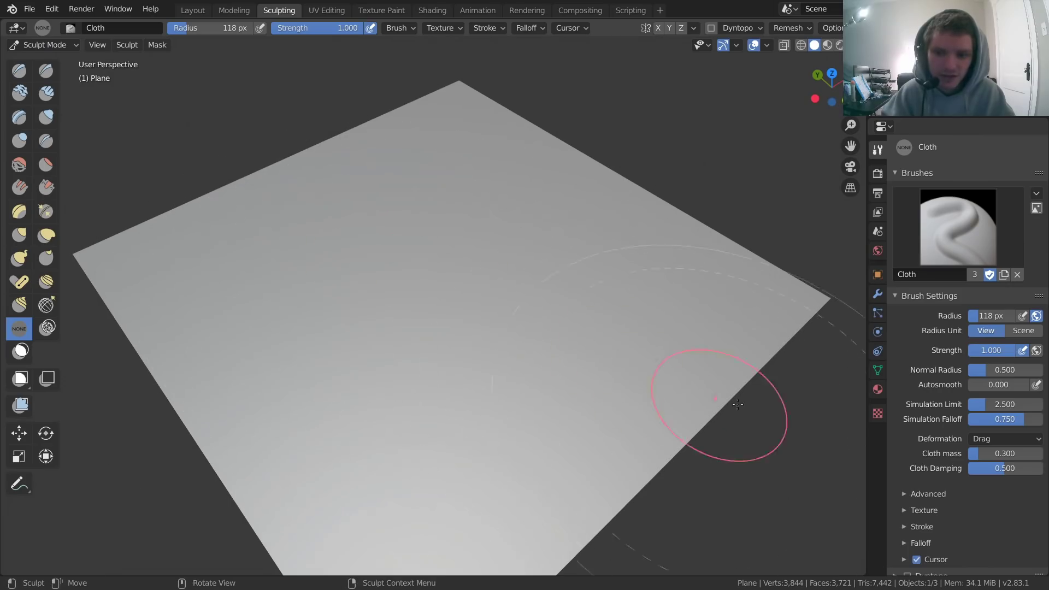
Set the cloth damping to 0.01, drag a test fold inward from the plane's near side, and undo it.
{"action": "left_click", "coordinate": [1008, 468]}
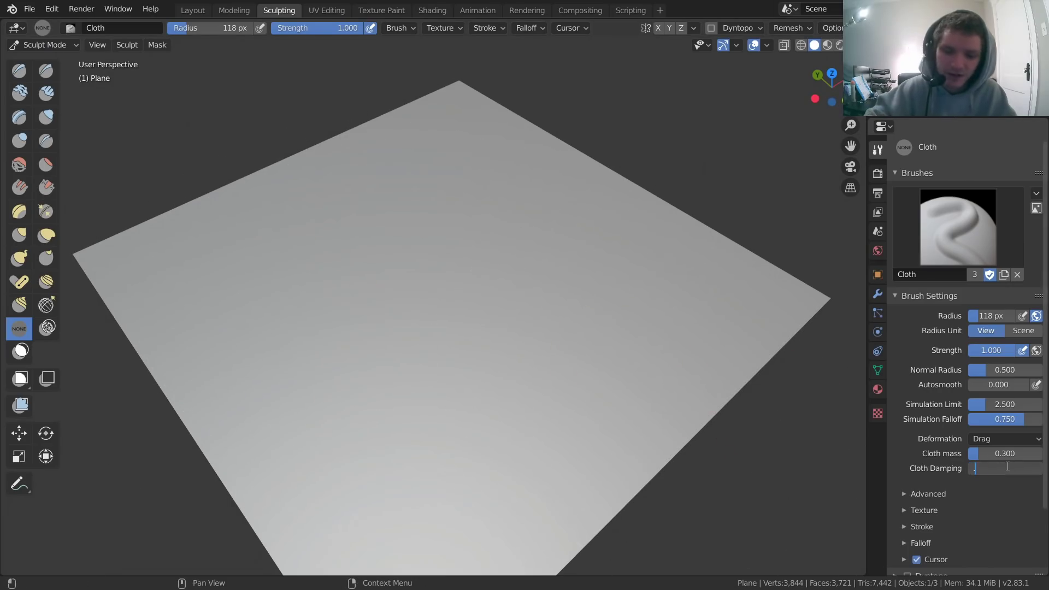
{"action": "mouse_move", "coordinate": [286, 281]}
{"action": "left_mouse_down"}
{"action": "mouse_move", "coordinate": [438, 278]}
{"action": "mouse_move", "coordinate": [423, 263]}
{"action": "left_mouse_up"}
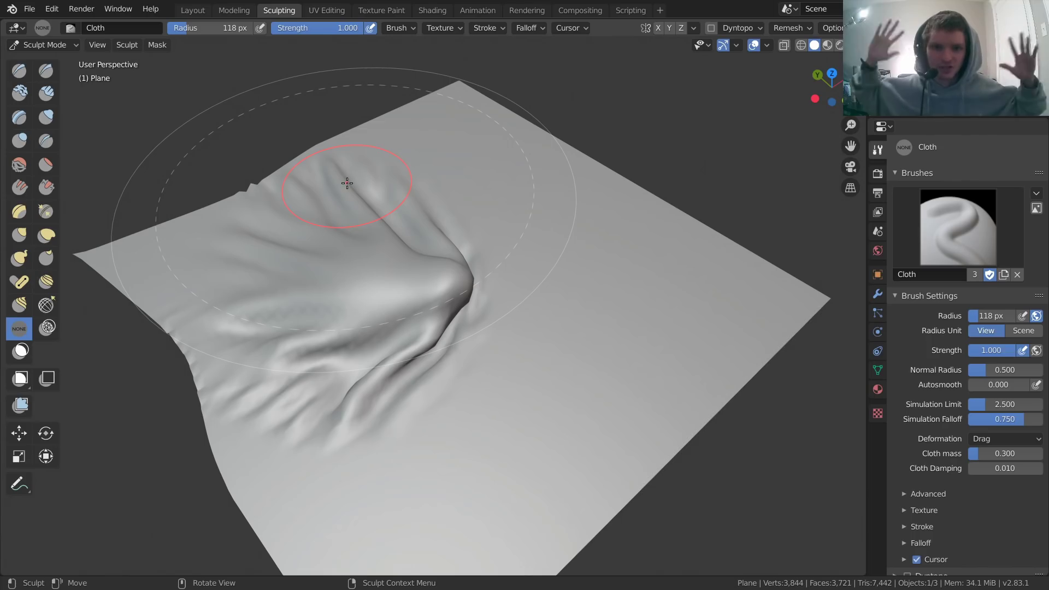
{"action": "key", "text": "ctrl+z"}
{"action": "key", "text": "ctrl+z"}
{"action": "key", "text": "ctrl+z"}
{"action": "key", "text": "ctrl+z"}
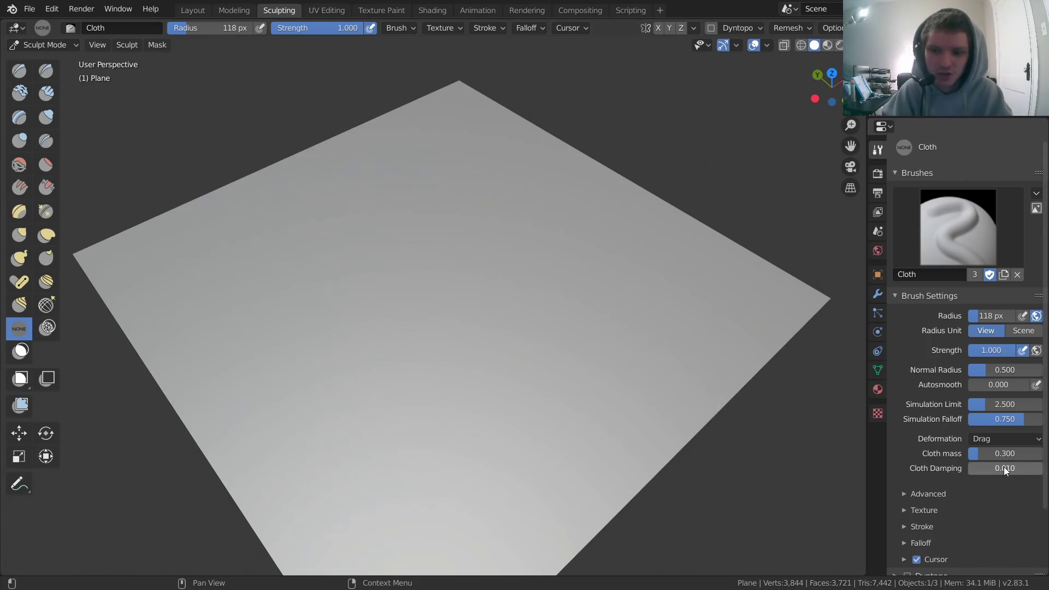
Set the cloth damping to 1.0 and try several strokes around the middle of the plane, undoing each one.
{"action": "left_click_drag", "start_coordinate": [285, 297], "coordinate": [514, 296]}
{"action": "key", "text": "ctrl+z"}
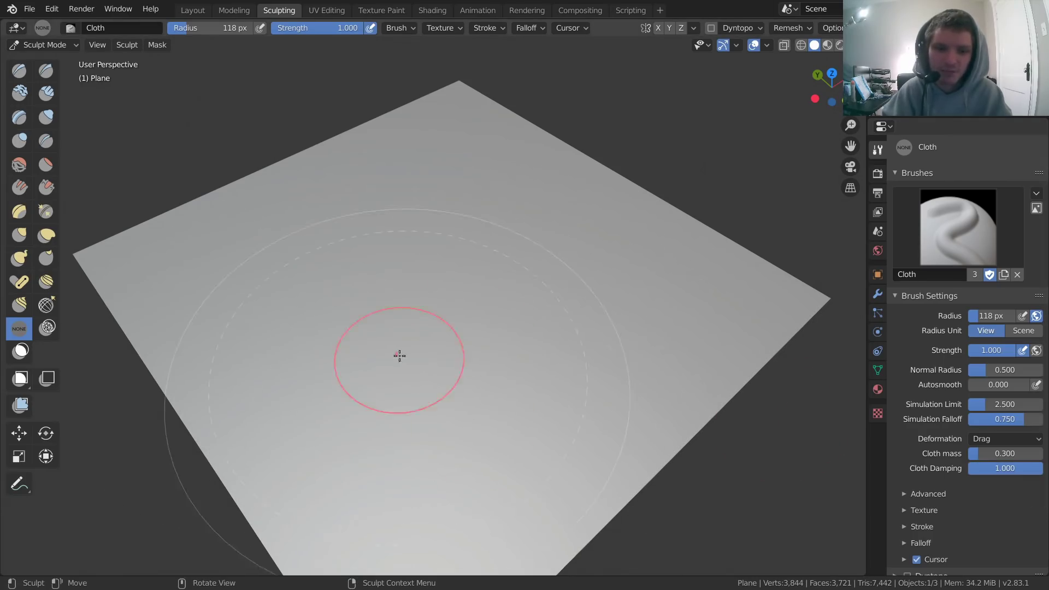
{"action": "mouse_move", "coordinate": [371, 311]}
{"action": "left_mouse_down"}
{"action": "mouse_move", "coordinate": [361, 303]}
{"action": "mouse_move", "coordinate": [551, 290]}
{"action": "mouse_move", "coordinate": [464, 331]}
{"action": "left_mouse_up"}
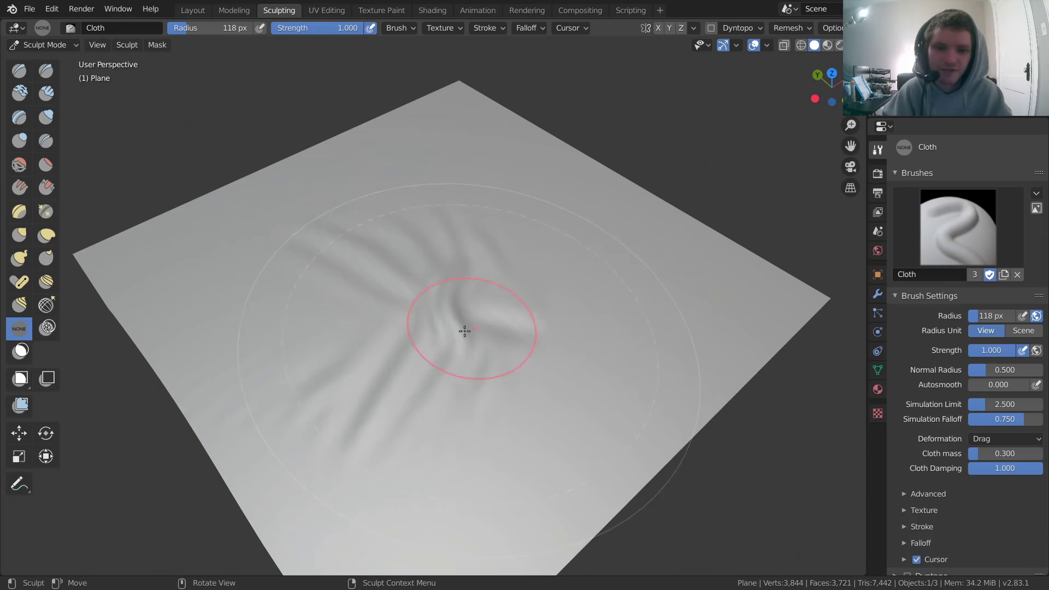
{"action": "key", "text": "ctrl+z"}
{"action": "mouse_move", "coordinate": [428, 298]}
{"action": "left_mouse_down"}
{"action": "mouse_move", "coordinate": [451, 277]}
{"action": "mouse_move", "coordinate": [535, 321]}
{"action": "mouse_move", "coordinate": [362, 269]}
{"action": "mouse_move", "coordinate": [478, 344]}
{"action": "mouse_move", "coordinate": [536, 356]}
{"action": "mouse_move", "coordinate": [383, 283]}
{"action": "left_mouse_up"}
{"action": "key", "text": "ctrl+z"}
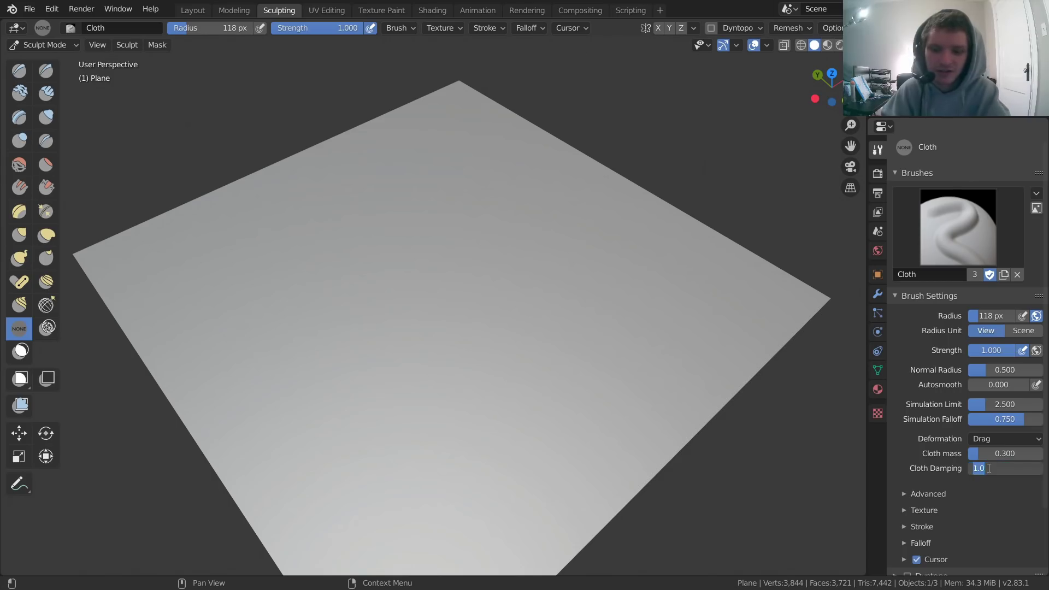
Return the cloth damping to 0.01, try a stroke over the middle of the plane, and undo it.
{"action": "type", "text": "0.01"}
{"action": "key", "text": "Return"}
{"action": "mouse_move", "coordinate": [441, 263]}
{"action": "left_mouse_down"}
{"action": "mouse_move", "coordinate": [347, 311]}
{"action": "mouse_move", "coordinate": [470, 207]}
{"action": "mouse_move", "coordinate": [470, 337]}
{"action": "left_mouse_up"}
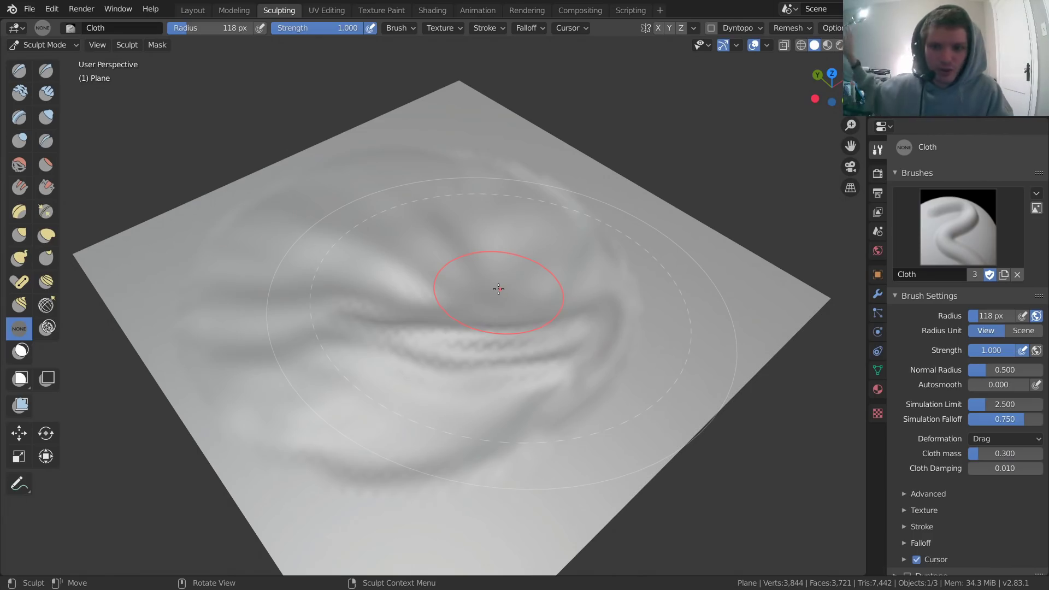
{"action": "key", "text": "ctrl+z"}
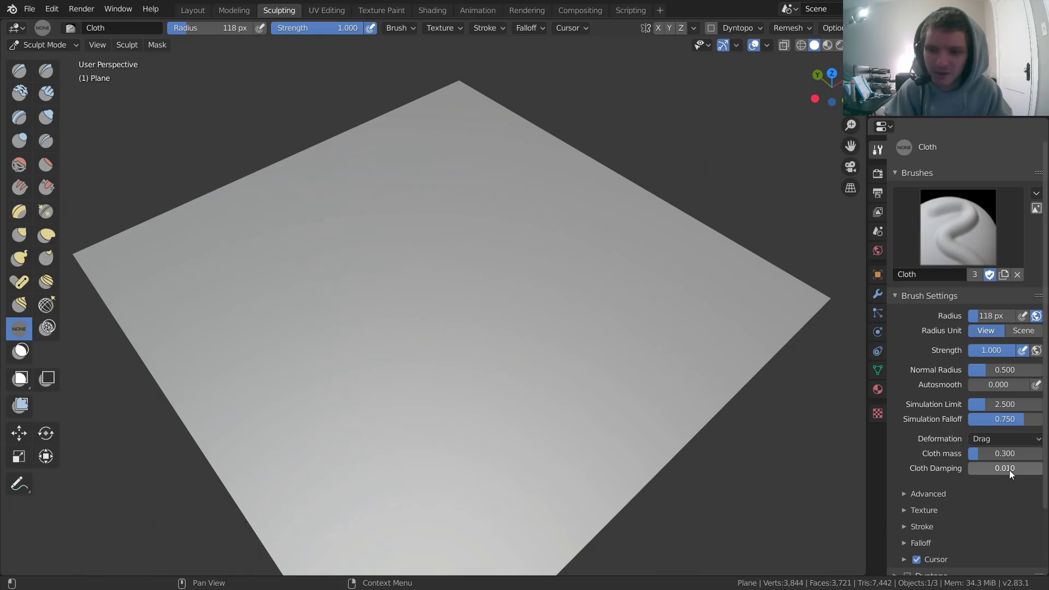
Set the Cloth brush's deformation to Inflate, try a bump in the middle of the plane, and undo it.
{"action": "left_click", "coordinate": [992, 441]}
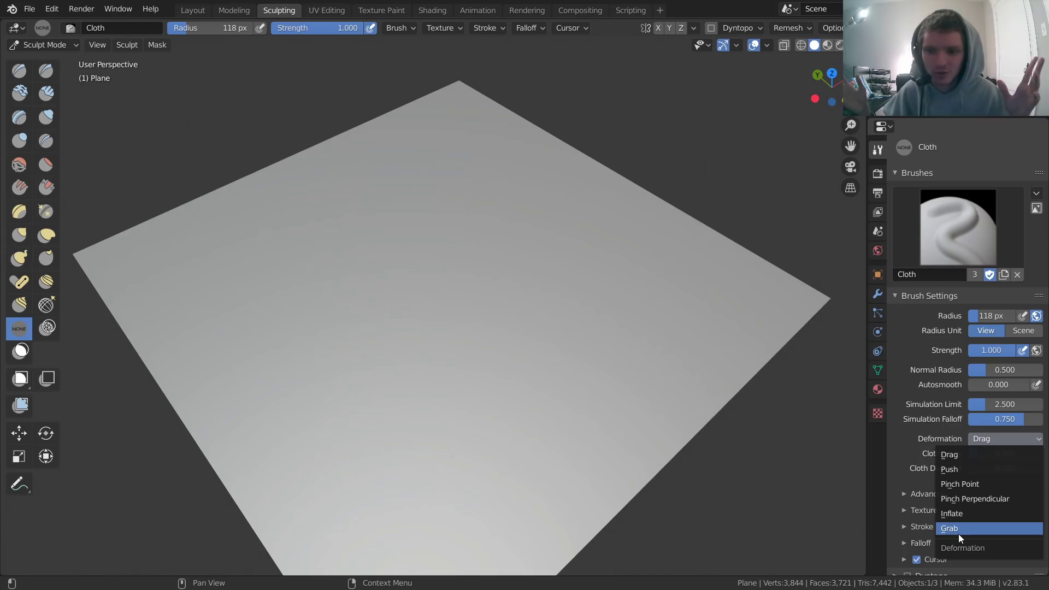
{"action": "left_click", "coordinate": [954, 517]}
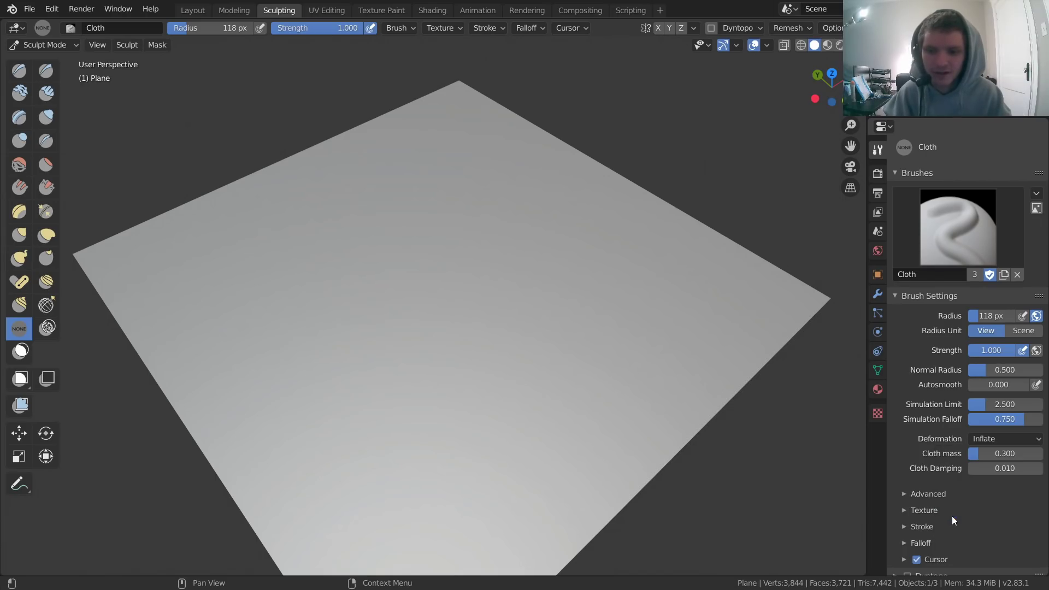
{"action": "mouse_move", "coordinate": [573, 361]}
{"action": "left_mouse_down"}
{"action": "mouse_move", "coordinate": [359, 335]}
{"action": "mouse_move", "coordinate": [410, 335]}
{"action": "left_mouse_up"}
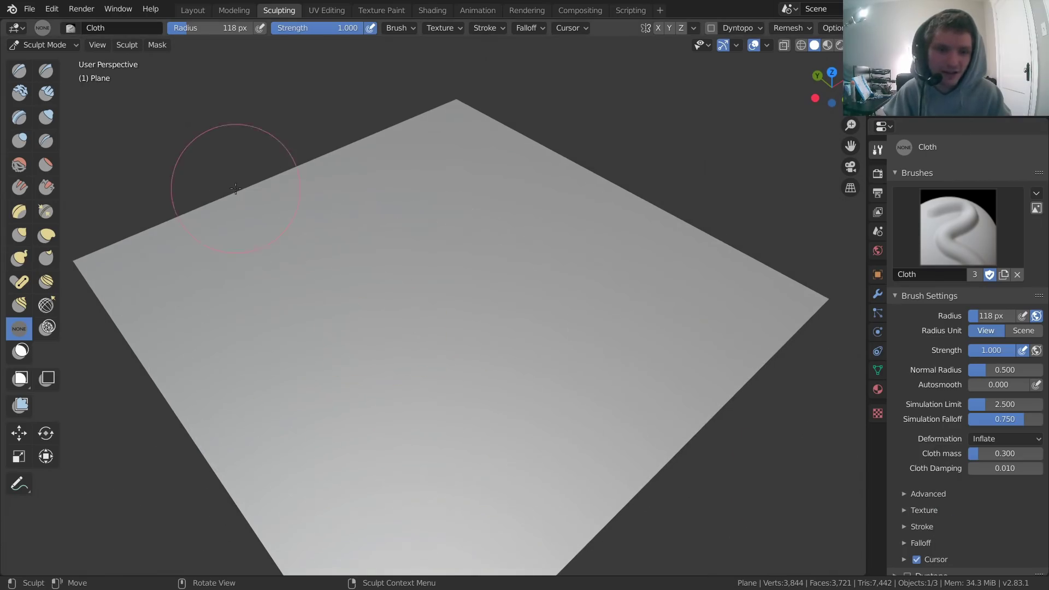
{"action": "mouse_move", "coordinate": [417, 289]}
{"action": "left_mouse_down"}
{"action": "mouse_move", "coordinate": [404, 279]}
{"action": "mouse_move", "coordinate": [426, 274]}
{"action": "left_mouse_up"}
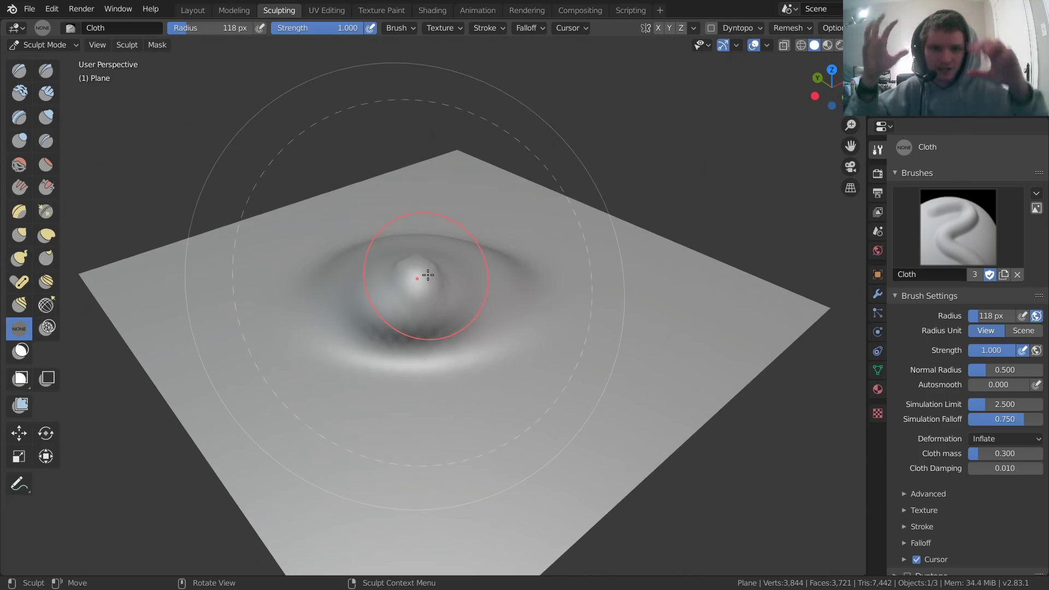
{"action": "key", "text": "ctrl+z"}
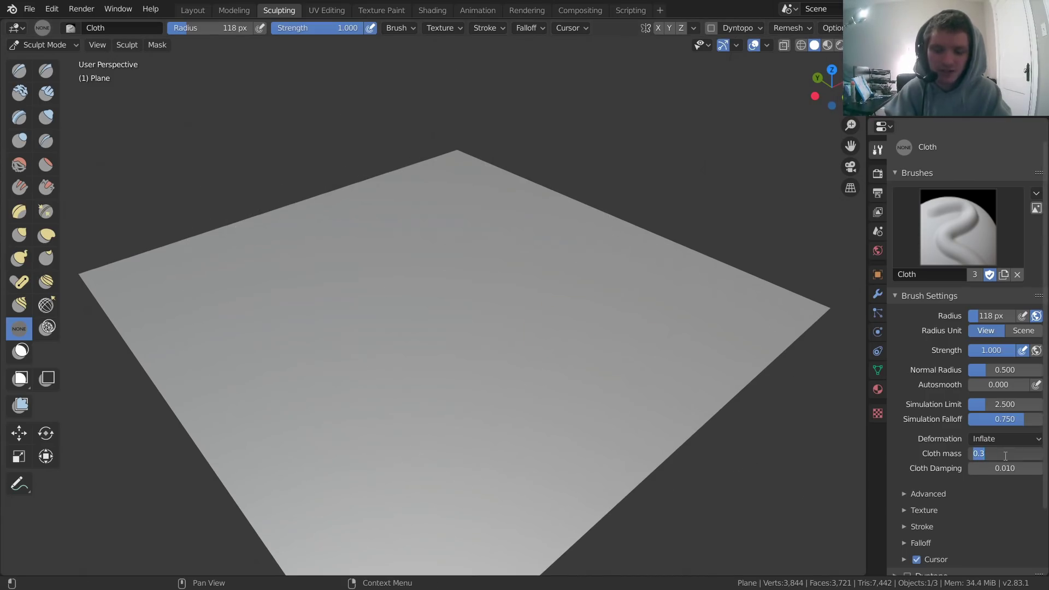
Set the Cloth brush's cloth mass to 0.6, try an inflating stroke in the middle of the plane, and undo it.
{"action": "left_click", "coordinate": [1005, 455]}
{"action": "type", "text": ".6"}
{"action": "key", "text": "Return"}
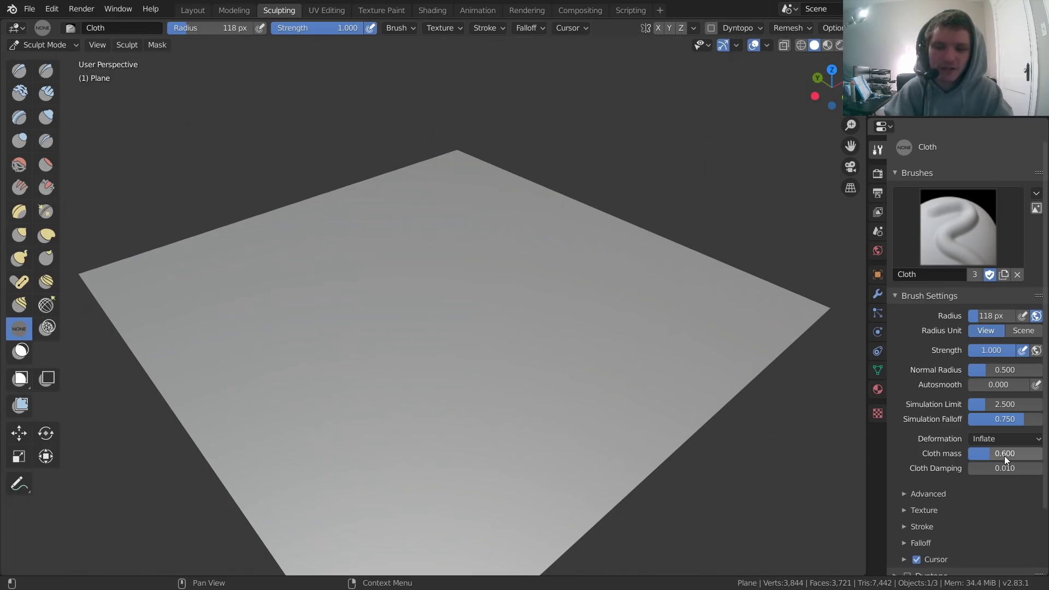
{"action": "mouse_move", "coordinate": [435, 304]}
{"action": "left_mouse_down"}
{"action": "mouse_move", "coordinate": [442, 299]}
{"action": "mouse_move", "coordinate": [407, 284]}
{"action": "mouse_move", "coordinate": [469, 319]}
{"action": "left_mouse_up"}
{"action": "middle_click_drag", "start_coordinate": [468, 319], "coordinate": [306, 316]}
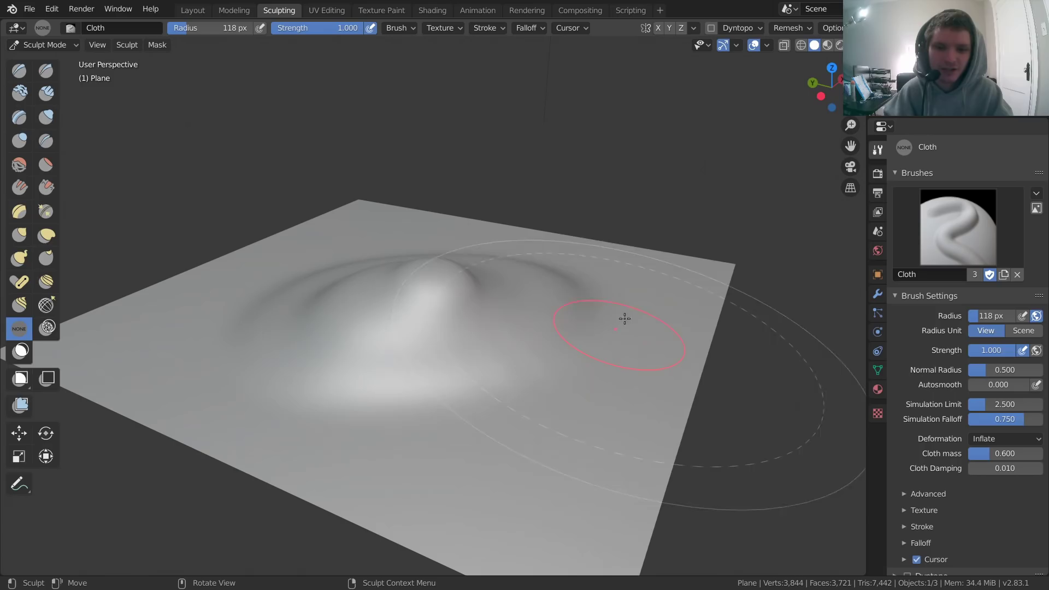
{"action": "key", "text": "ctrl+z"}
Try several inflating Cloth strokes from near the plane's edge toward its middle, undoing each one.
{"action": "mouse_move", "coordinate": [636, 309]}
{"action": "left_mouse_down"}
{"action": "mouse_move", "coordinate": [335, 287]}
{"action": "mouse_move", "coordinate": [525, 316]}
{"action": "left_mouse_up"}
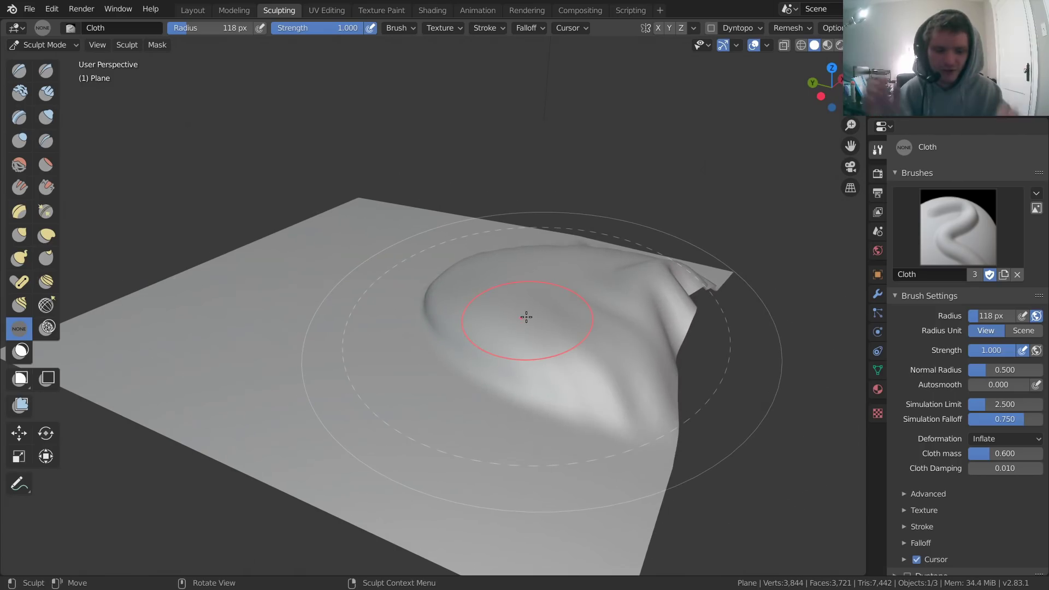
{"action": "key", "text": "ctrl+z"}
{"action": "mouse_move", "coordinate": [601, 322]}
{"action": "left_mouse_down"}
{"action": "mouse_move", "coordinate": [625, 326]}
{"action": "mouse_move", "coordinate": [551, 326]}
{"action": "mouse_move", "coordinate": [480, 306]}
{"action": "mouse_move", "coordinate": [351, 293]}
{"action": "mouse_move", "coordinate": [382, 301]}
{"action": "left_mouse_up"}
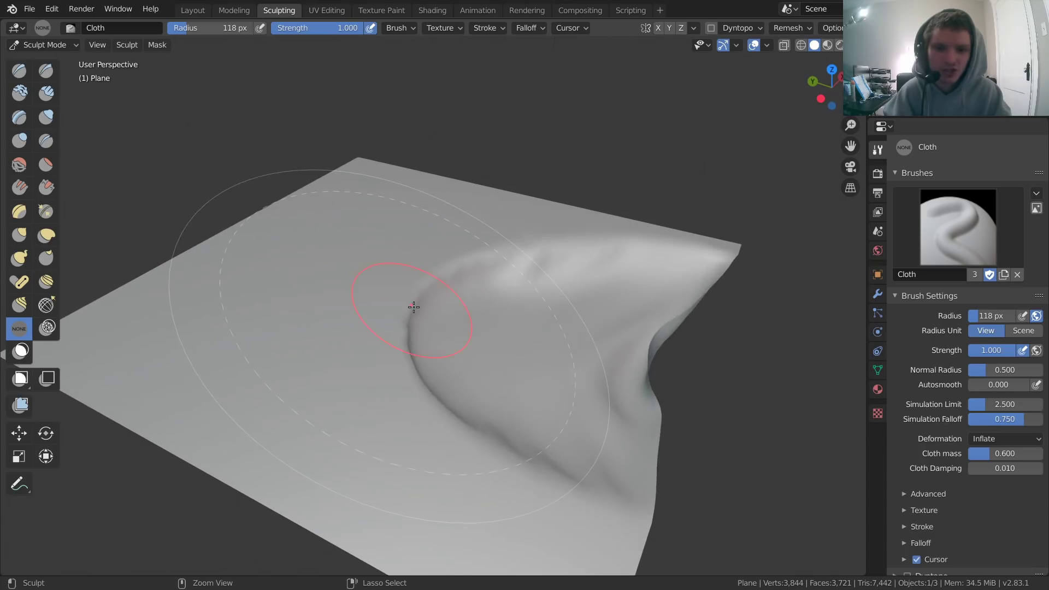
{"action": "key", "text": "ctrl+z"}
{"action": "mouse_move", "coordinate": [545, 298]}
{"action": "left_mouse_down"}
{"action": "mouse_move", "coordinate": [480, 312]}
{"action": "mouse_move", "coordinate": [280, 297]}
{"action": "left_mouse_up"}
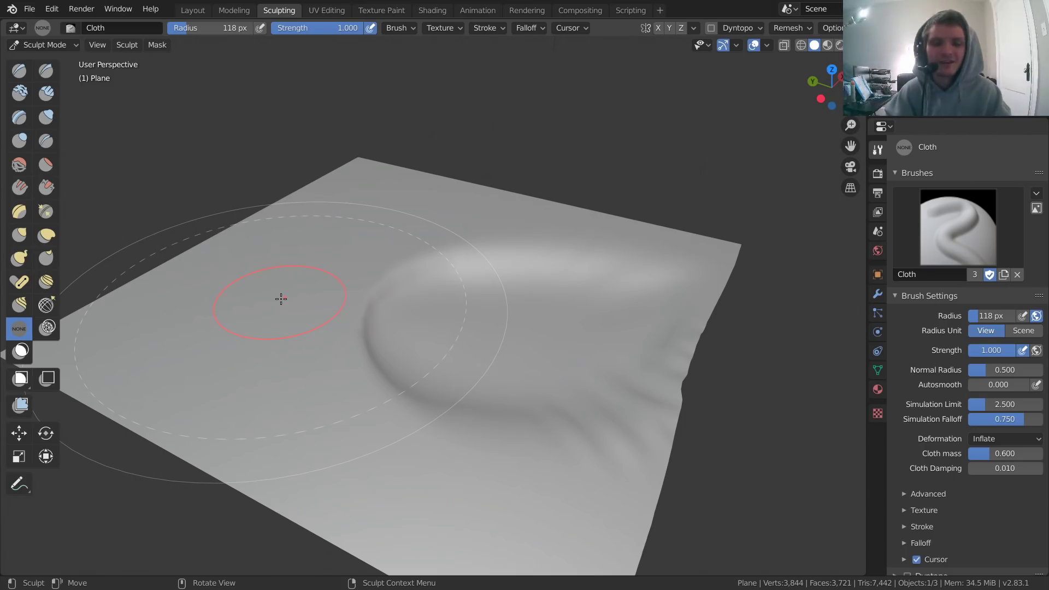
{"action": "key", "text": "ctrl+z"}
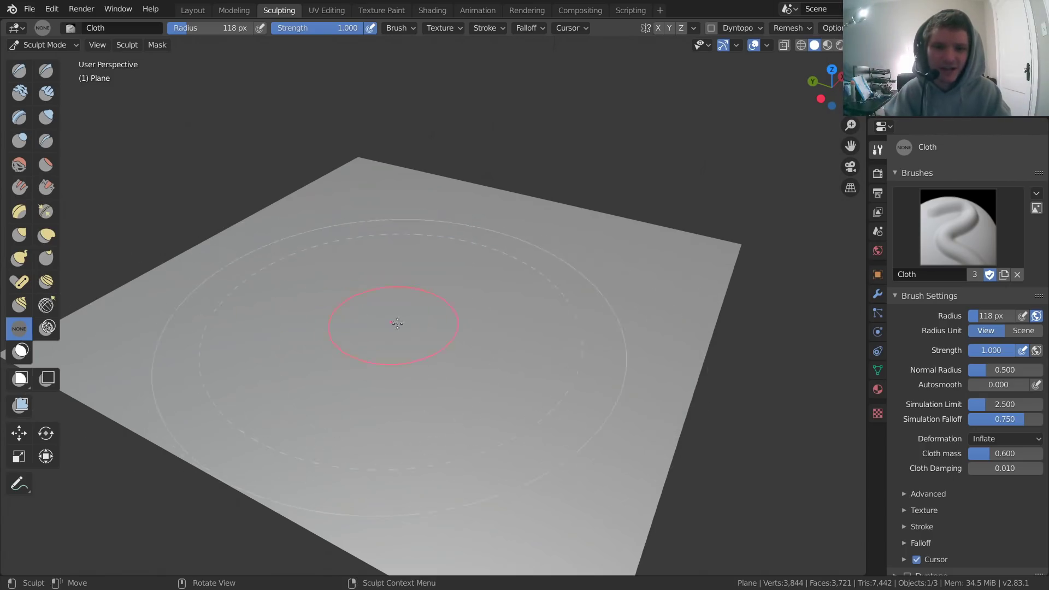
{"action": "mouse_move", "coordinate": [566, 359]}
{"action": "left_mouse_down"}
{"action": "mouse_move", "coordinate": [421, 346]}
{"action": "mouse_move", "coordinate": [458, 355]}
{"action": "left_mouse_up"}
{"action": "key", "text": "ctrl+z"}
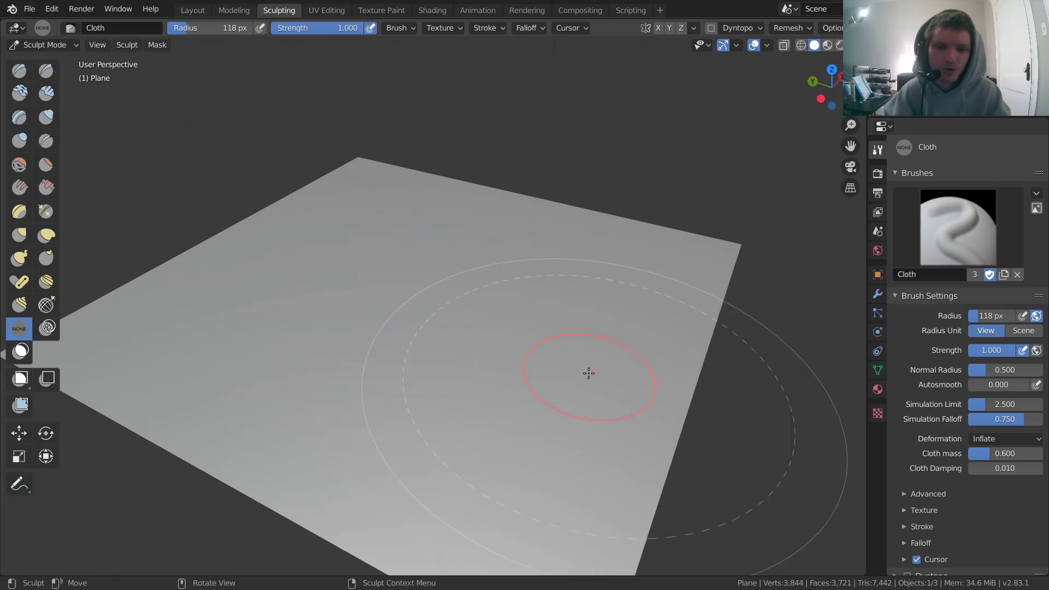
{"action": "left_click_drag", "start_coordinate": [588, 375], "coordinate": [377, 307]}
{"action": "key", "text": "ctrl+z"}
{"action": "left_click_drag", "start_coordinate": [517, 333], "coordinate": [273, 284]}
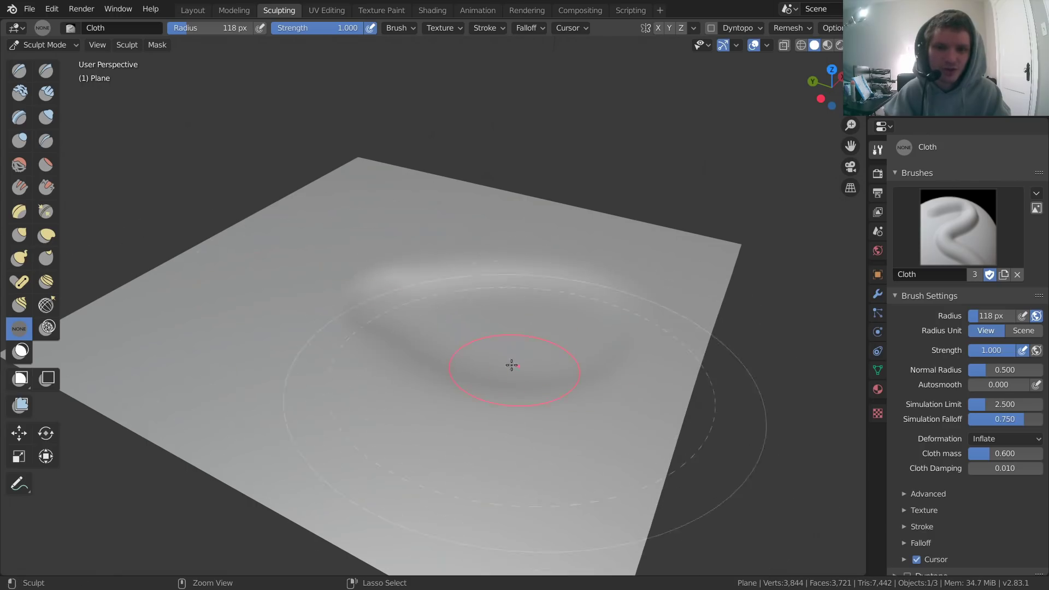
{"action": "key", "text": "ctrl+z"}
Set the Cloth brush's deformation to Push, try strokes across the plane, and undo them.
{"action": "left_click", "coordinate": [978, 439]}
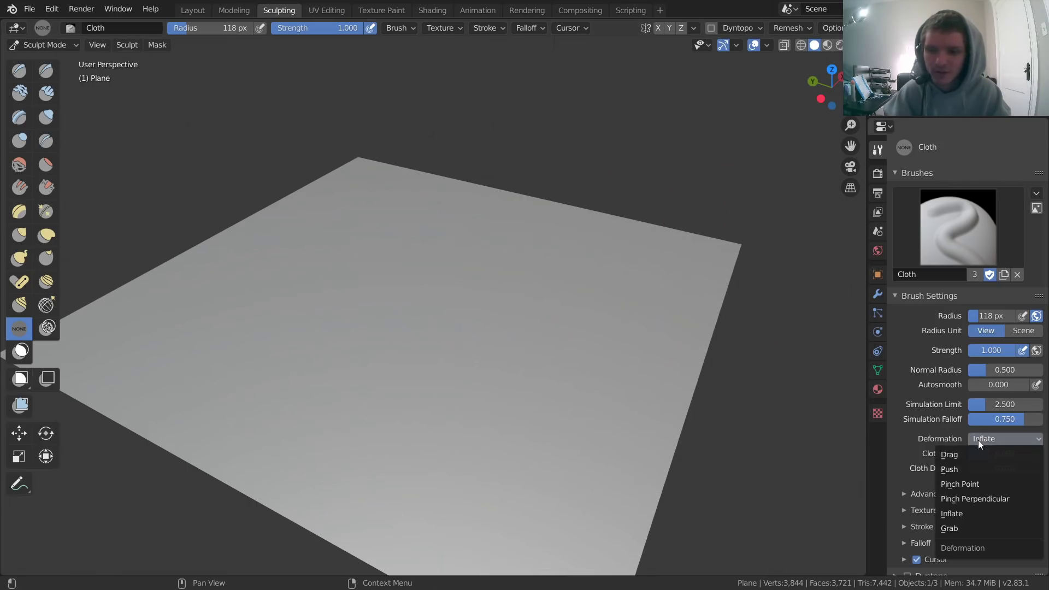
{"action": "left_click", "coordinate": [953, 469]}
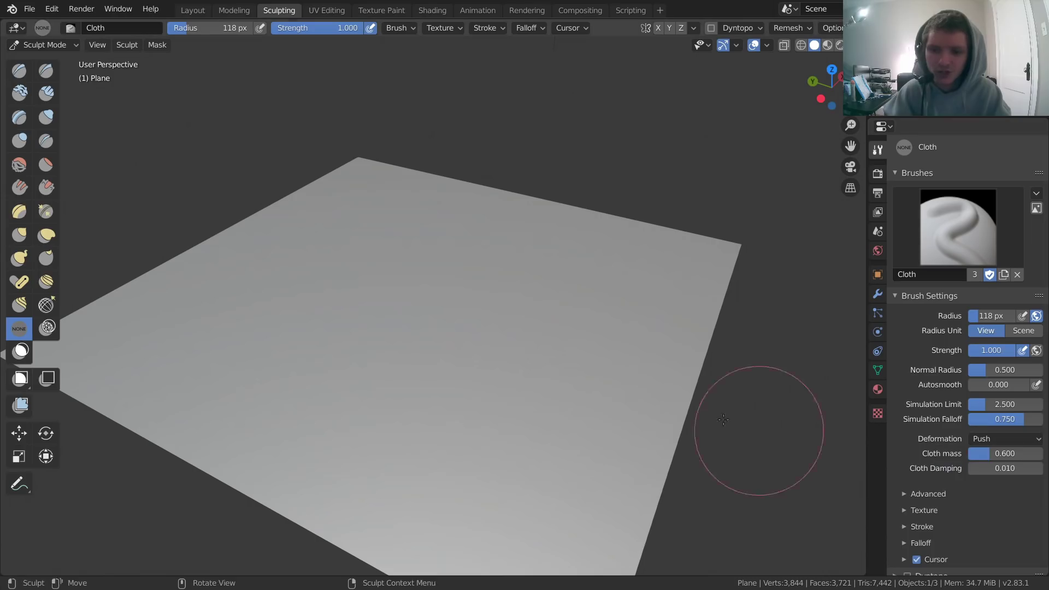
{"action": "mouse_move", "coordinate": [601, 372]}
{"action": "left_mouse_down"}
{"action": "mouse_move", "coordinate": [527, 344]}
{"action": "mouse_move", "coordinate": [172, 280]}
{"action": "left_mouse_up"}
{"action": "mouse_move", "coordinate": [349, 337]}
{"action": "left_mouse_down"}
{"action": "mouse_move", "coordinate": [561, 277]}
{"action": "mouse_move", "coordinate": [417, 325]}
{"action": "left_mouse_up"}
{"action": "key", "text": "ctrl+z"}
{"action": "key", "text": "ctrl+z"}
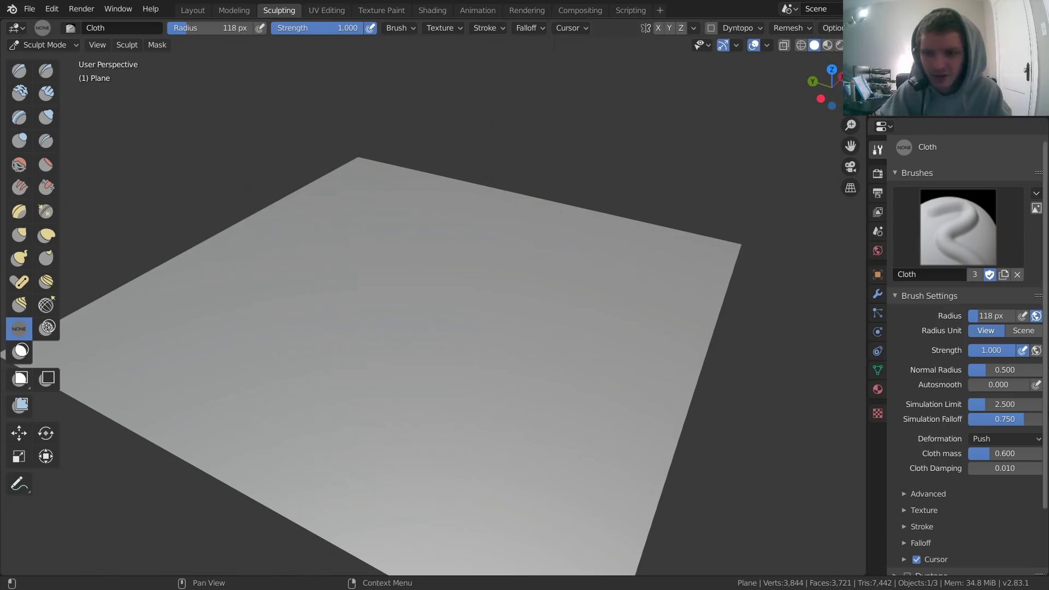
Set the Cloth brush's deformation to Pinch Point, try short strokes in the middle of the plane, and undo each one.
{"action": "left_click", "coordinate": [996, 441]}
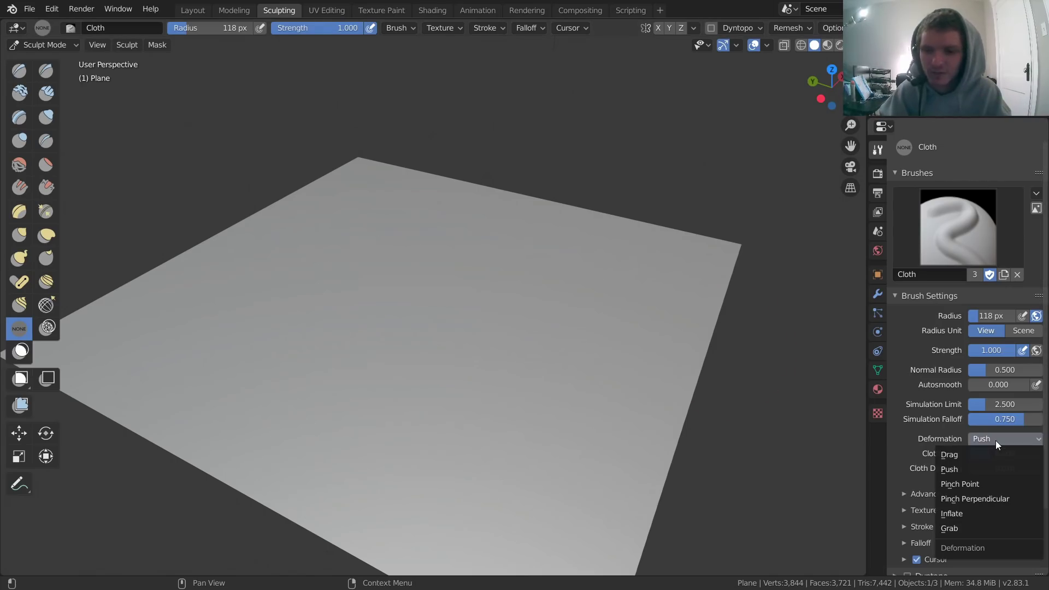
{"action": "left_click", "coordinate": [970, 483]}
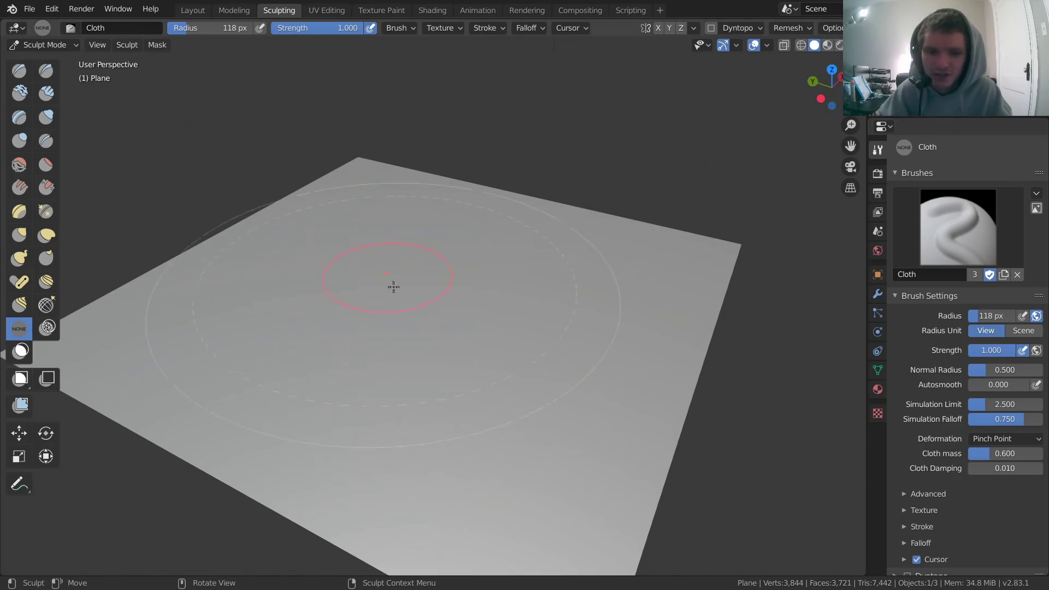
{"action": "left_click_drag", "start_coordinate": [413, 321], "coordinate": [445, 310]}
{"action": "key", "text": "ctrl+z"}
{"action": "middle_click_drag", "start_coordinate": [402, 211], "coordinate": [398, 251]}
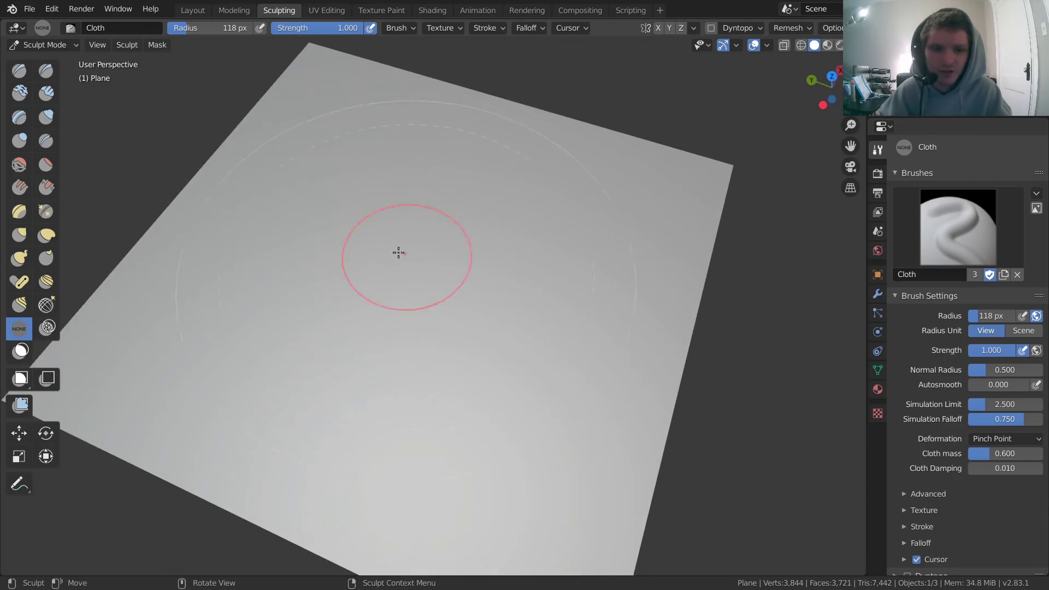
{"action": "mouse_move", "coordinate": [407, 230]}
{"action": "left_mouse_down"}
{"action": "mouse_move", "coordinate": [378, 234]}
{"action": "mouse_move", "coordinate": [399, 233]}
{"action": "left_mouse_up"}
{"action": "key", "text": "ctrl+z"}
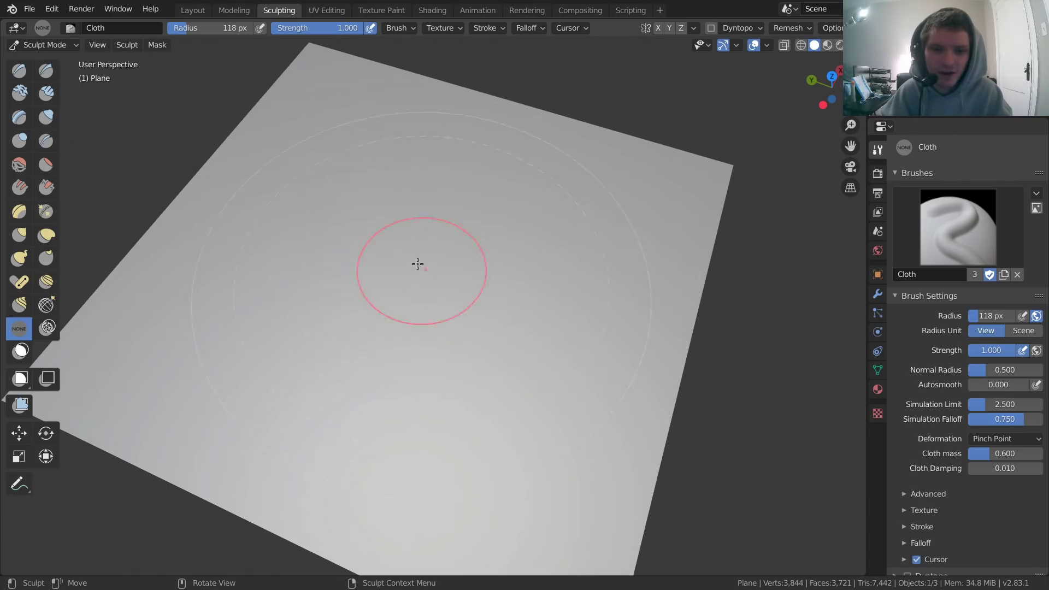
Try a Pinch Point stroke from the plane's middle toward its edge, inspect it from a low angle, and undo it.
{"action": "middle_click_drag", "start_coordinate": [417, 262], "coordinate": [529, 274]}
{"action": "left_click_drag", "start_coordinate": [528, 274], "coordinate": [643, 383]}
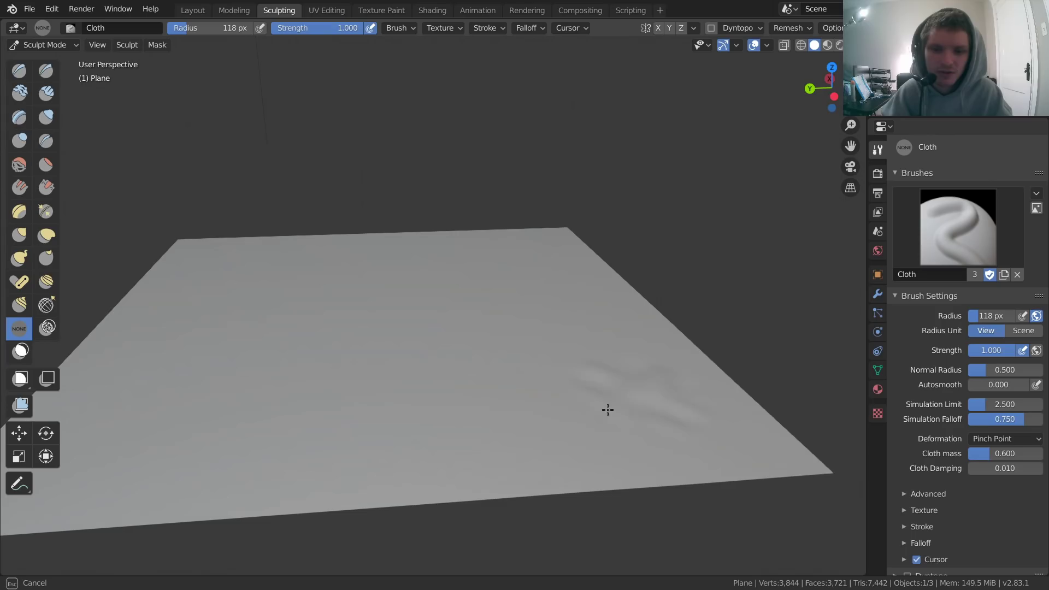
{"action": "mouse_move", "coordinate": [591, 416]}
{"action": "left_mouse_down"}
{"action": "mouse_move", "coordinate": [611, 411]}
{"action": "mouse_move", "coordinate": [545, 403]}
{"action": "mouse_move", "coordinate": [558, 387]}
{"action": "left_mouse_up"}
{"action": "key", "text": "ctrl+z"}
Lower the Cloth brush's cloth mass to 0.228, try a pinching stroke in the middle of the plane, and undo it.
{"action": "left_click_drag", "start_coordinate": [991, 454], "coordinate": [1027, 454]}
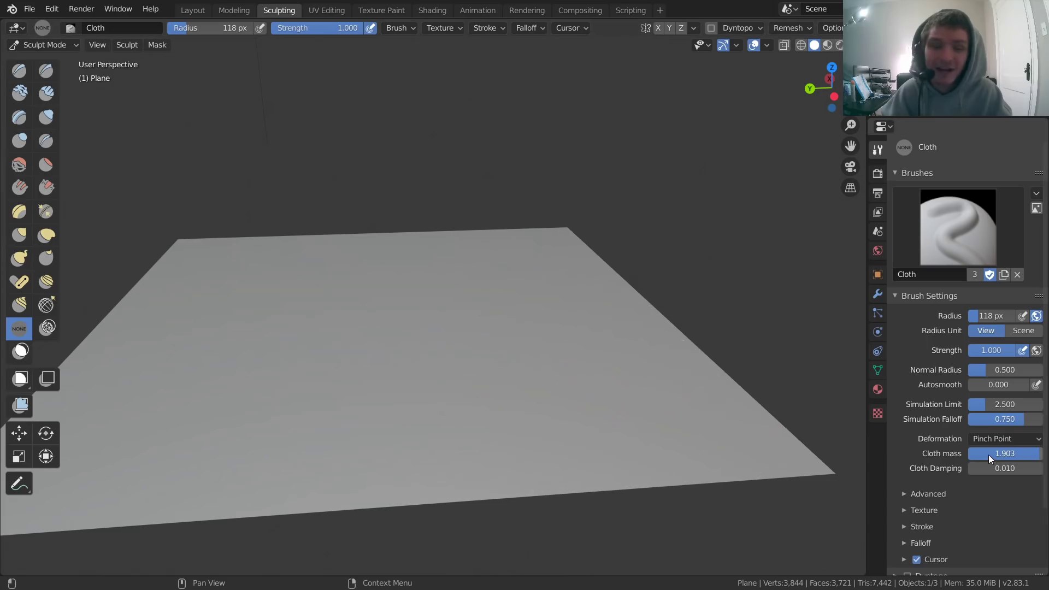
{"action": "left_click_drag", "start_coordinate": [993, 453], "coordinate": [950, 453]}
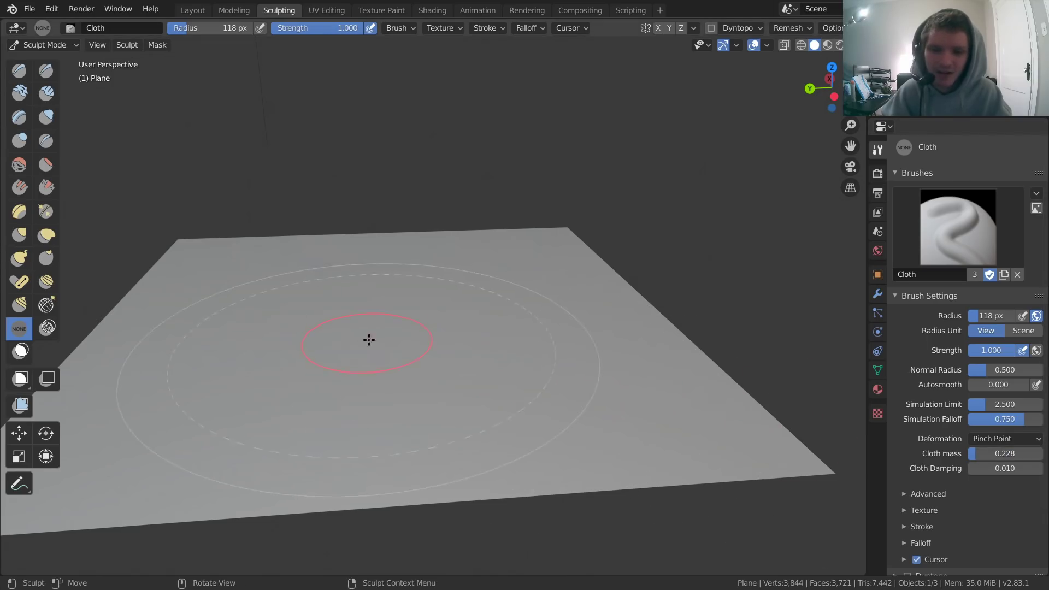
{"action": "mouse_move", "coordinate": [407, 343]}
{"action": "left_mouse_down"}
{"action": "mouse_move", "coordinate": [421, 350]}
{"action": "mouse_move", "coordinate": [375, 286]}
{"action": "mouse_move", "coordinate": [393, 269]}
{"action": "left_mouse_up"}
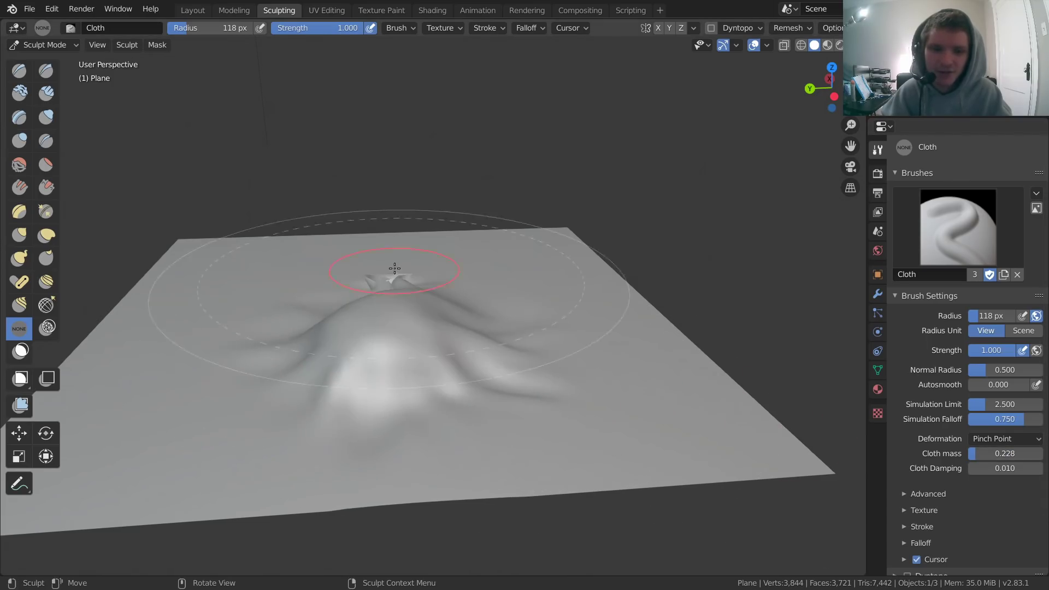
{"action": "middle_click_drag", "start_coordinate": [432, 288], "coordinate": [358, 304]}
{"action": "key", "text": "ctrl+z"}
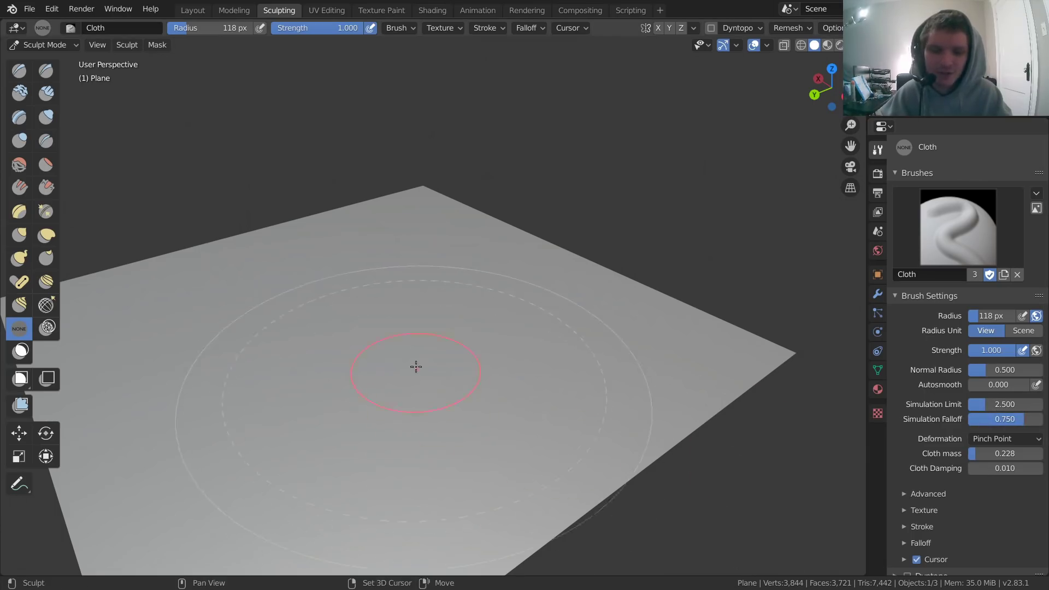
Set the Cloth brush's deformation to Grab, try pulling folds from the middle of the plane, and undo it.
{"action": "middle_click_drag", "start_coordinate": [415, 366], "coordinate": [488, 359]}
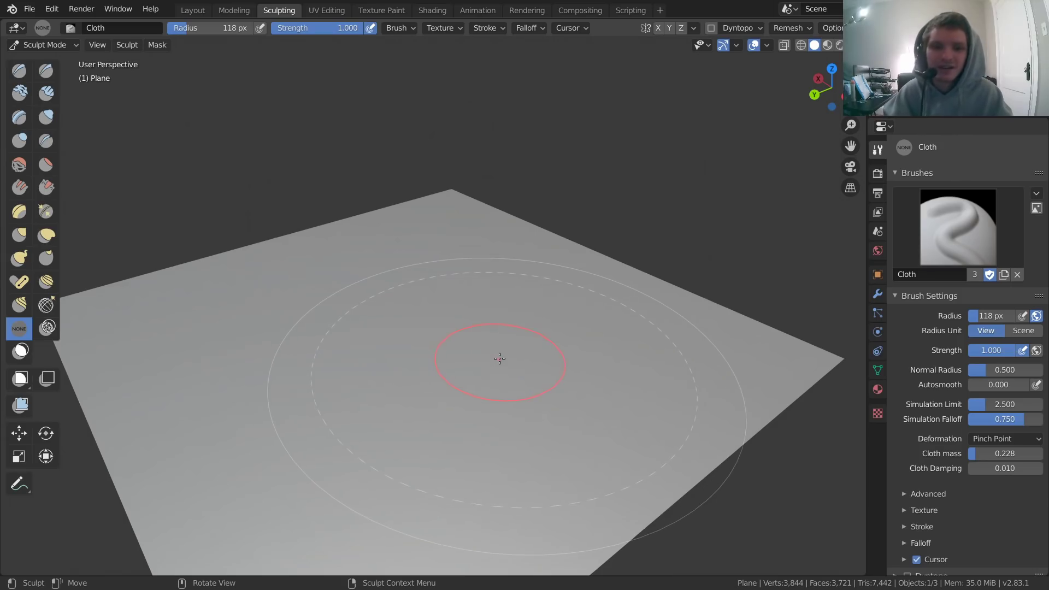
{"action": "scroll", "coordinate": [499, 358], "scroll_direction": "down", "scroll_amount": 2}
{"action": "left_click", "coordinate": [981, 438]}
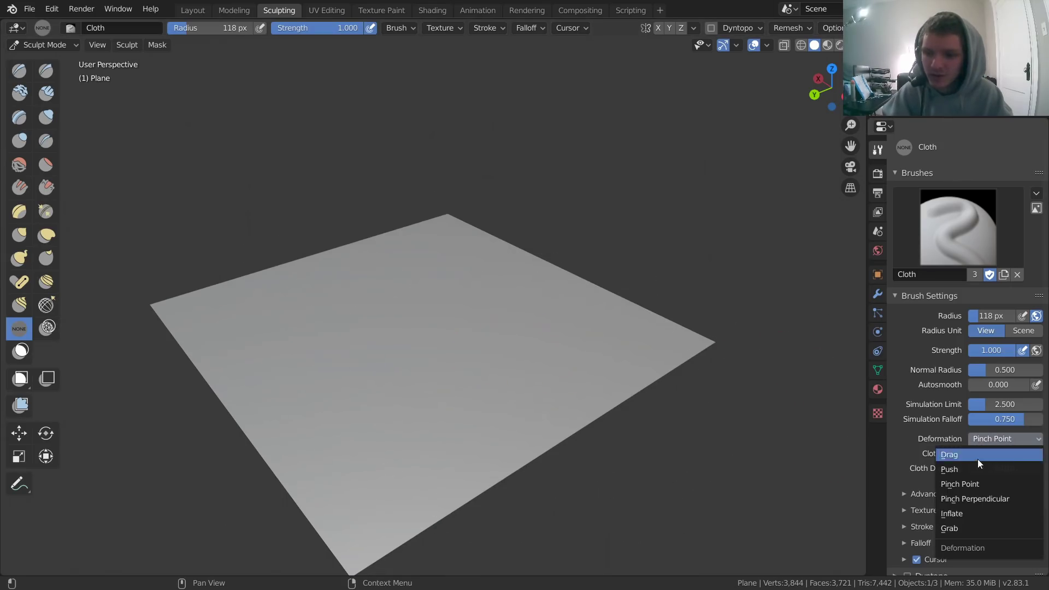
{"action": "left_click", "coordinate": [965, 525]}
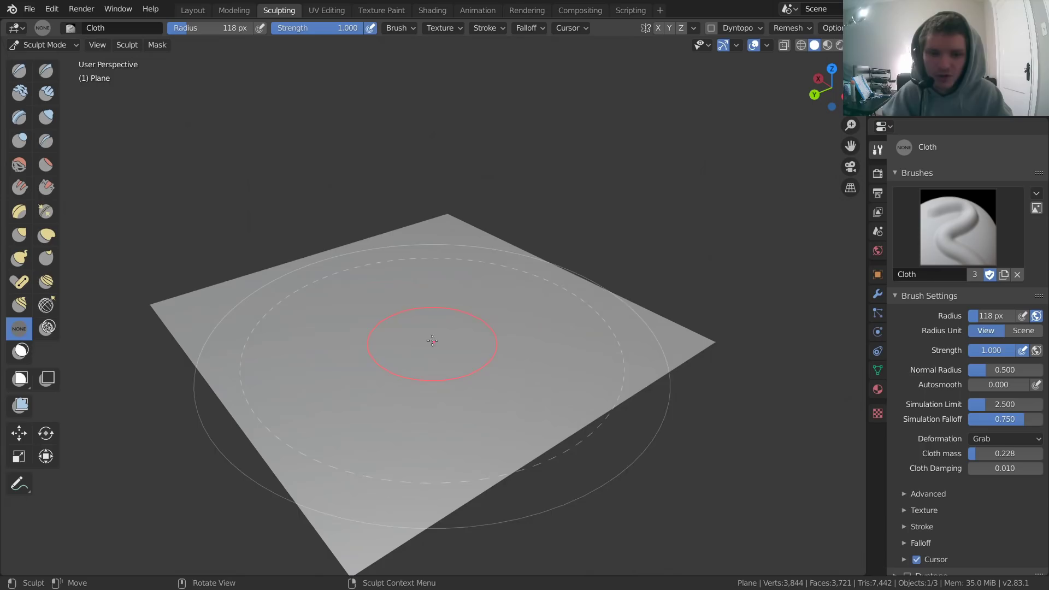
{"action": "mouse_move", "coordinate": [432, 341]}
{"action": "left_mouse_down"}
{"action": "mouse_move", "coordinate": [290, 240]}
{"action": "mouse_move", "coordinate": [328, 284]}
{"action": "left_mouse_up"}
{"action": "middle_click_drag", "start_coordinate": [328, 284], "coordinate": [405, 282]}
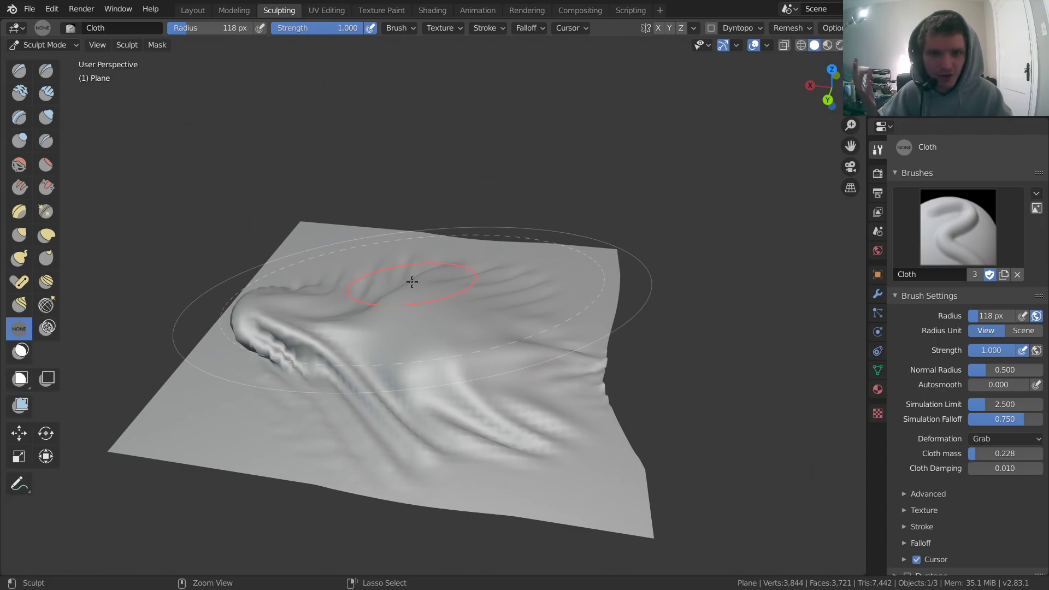
{"action": "key", "text": "ctrl+z"}
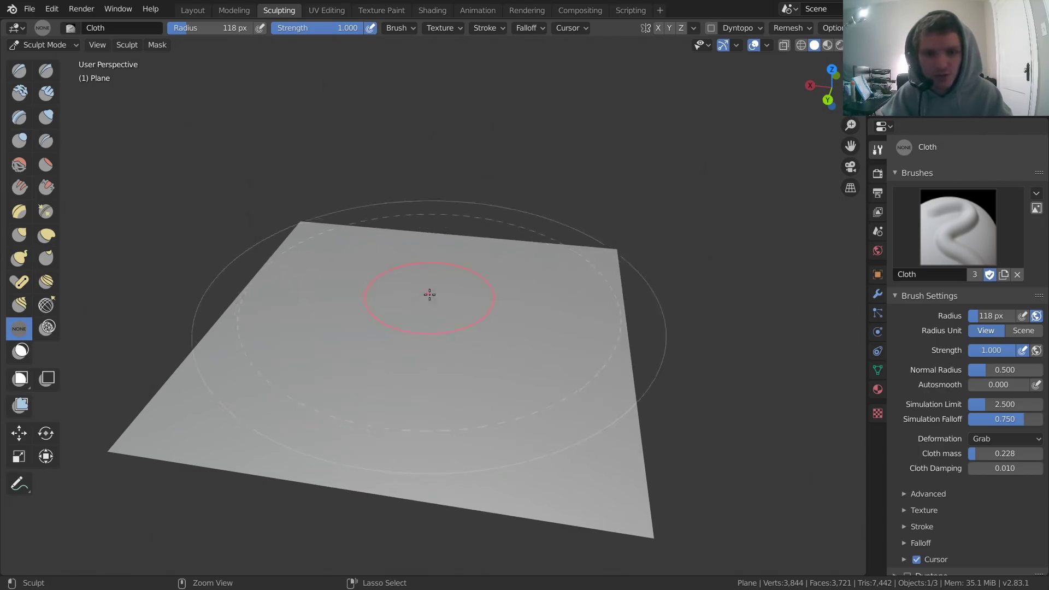
Try several Grab strokes pulling different parts of the plane outward into folds, and undo them all.
{"action": "mouse_move", "coordinate": [261, 379]}
{"action": "left_mouse_down"}
{"action": "mouse_move", "coordinate": [202, 382]}
{"action": "mouse_move", "coordinate": [158, 363]}
{"action": "left_mouse_up"}
{"action": "mouse_move", "coordinate": [481, 426]}
{"action": "left_mouse_down"}
{"action": "mouse_move", "coordinate": [539, 346]}
{"action": "mouse_move", "coordinate": [615, 319]}
{"action": "left_mouse_up"}
{"action": "mouse_move", "coordinate": [532, 298]}
{"action": "left_mouse_down"}
{"action": "mouse_move", "coordinate": [450, 207]}
{"action": "mouse_move", "coordinate": [443, 340]}
{"action": "left_mouse_up"}
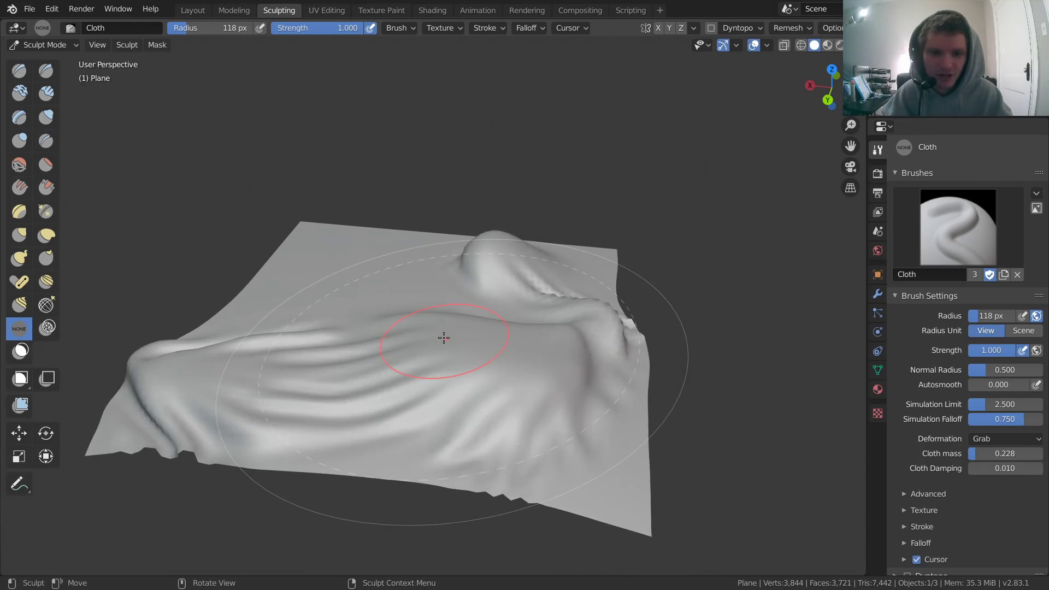
{"action": "key", "text": "ctrl+z"}
{"action": "key", "text": "z"}
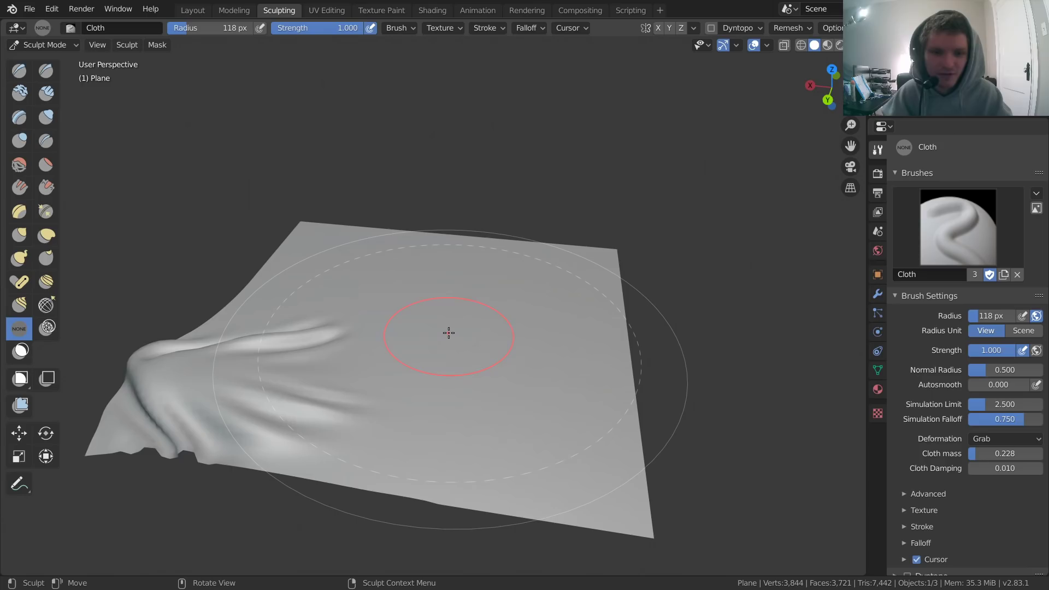
{"action": "key", "text": "ctrl+z"}
{"action": "middle_click_drag", "start_coordinate": [445, 330], "coordinate": [412, 365]}
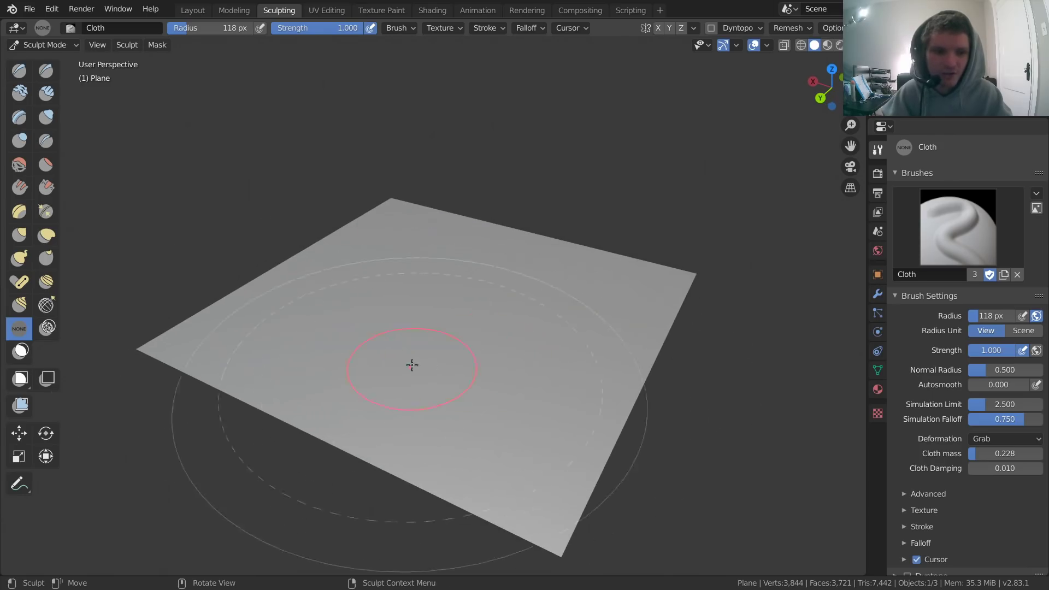
Try the Snake Hook brush by pulling a tall spike out of the middle of the plane, and undo it.
{"action": "left_click", "coordinate": [19, 257]}
{"action": "mouse_move", "coordinate": [456, 328]}
{"action": "left_mouse_down"}
{"action": "mouse_move", "coordinate": [450, 293]}
{"action": "mouse_move", "coordinate": [566, 127]}
{"action": "mouse_move", "coordinate": [519, 43]}
{"action": "left_mouse_up"}
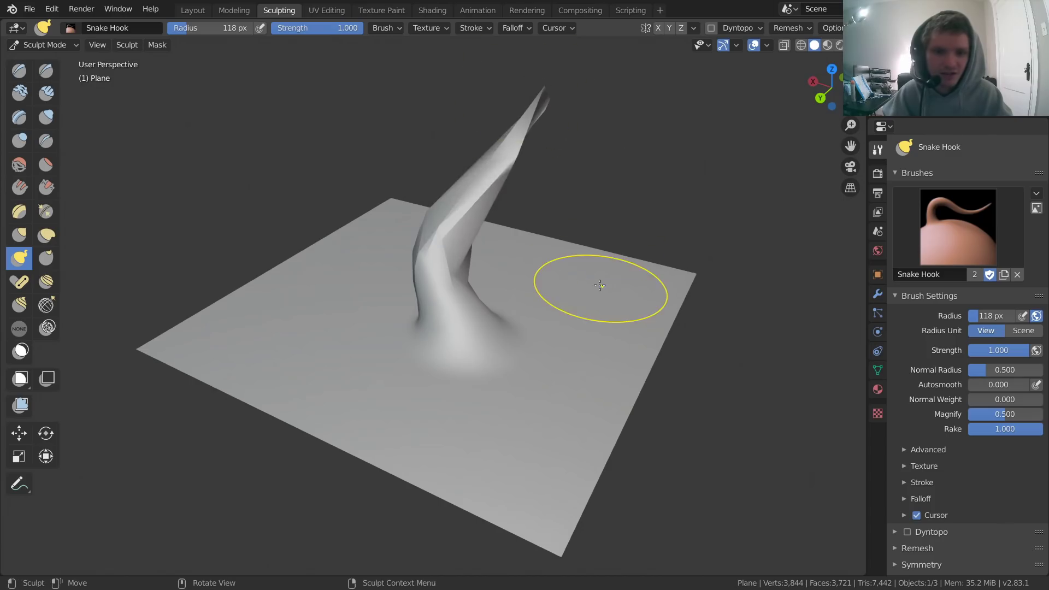
{"action": "key", "text": "ctrl+z"}
{"action": "middle_click_drag", "start_coordinate": [514, 303], "coordinate": [472, 317]}
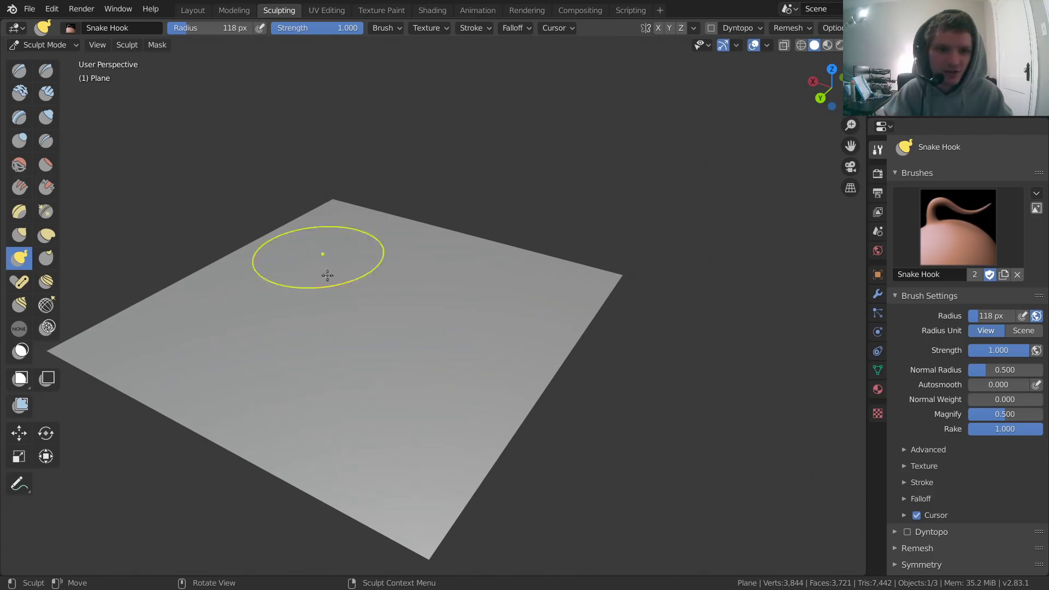
Delete the plane in Object Mode and add a UV sphere in its place.
{"action": "left_click", "coordinate": [52, 46]}
{"action": "left_click", "coordinate": [38, 40]}
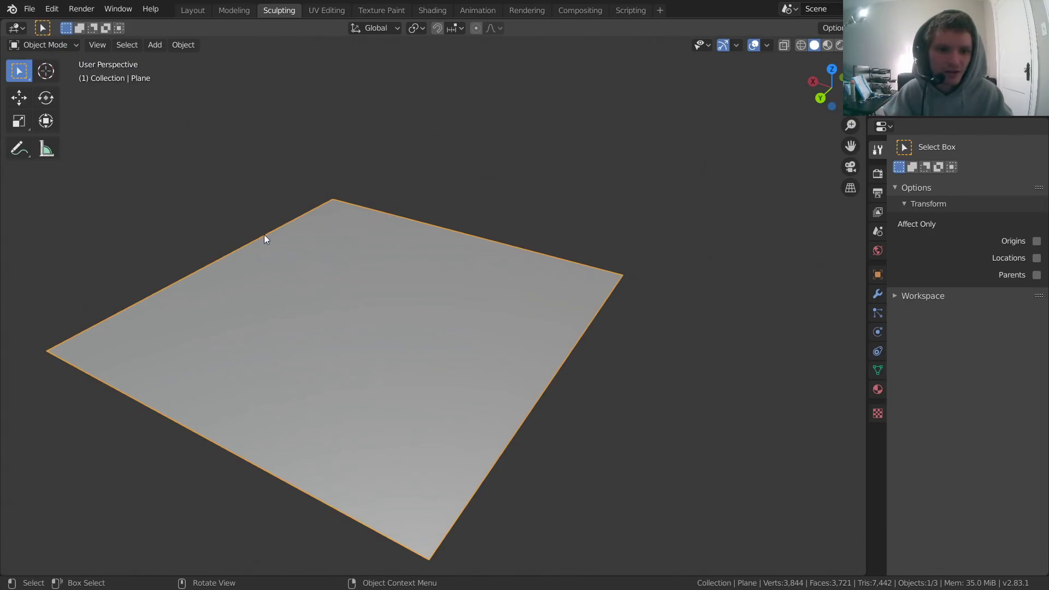
{"action": "key", "text": "Delete"}
{"action": "key", "text": "shift+a"}
{"action": "mouse_move", "coordinate": [375, 239]}
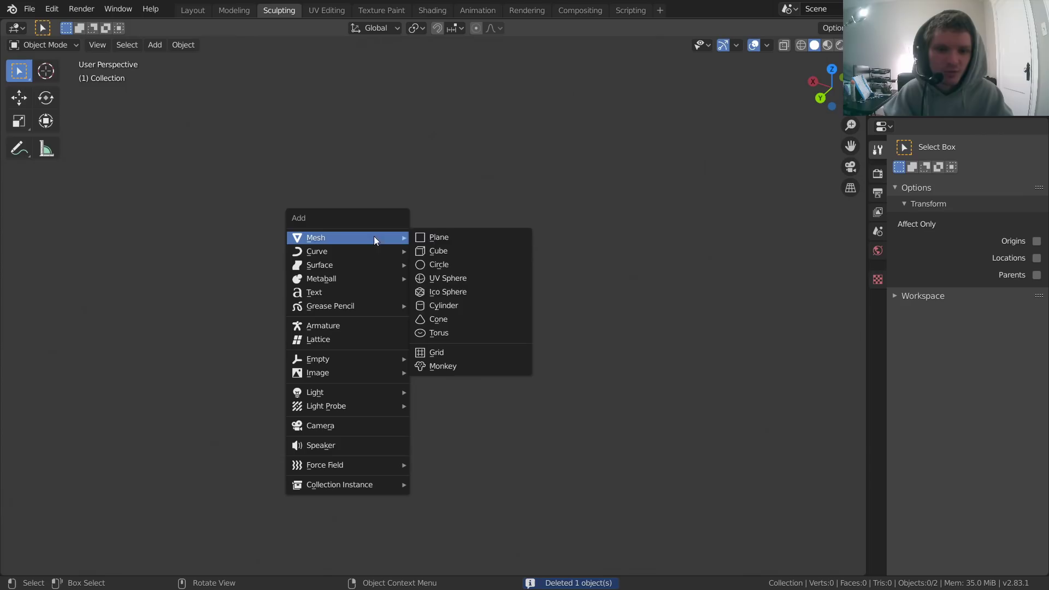
{"action": "left_click", "coordinate": [447, 277]}
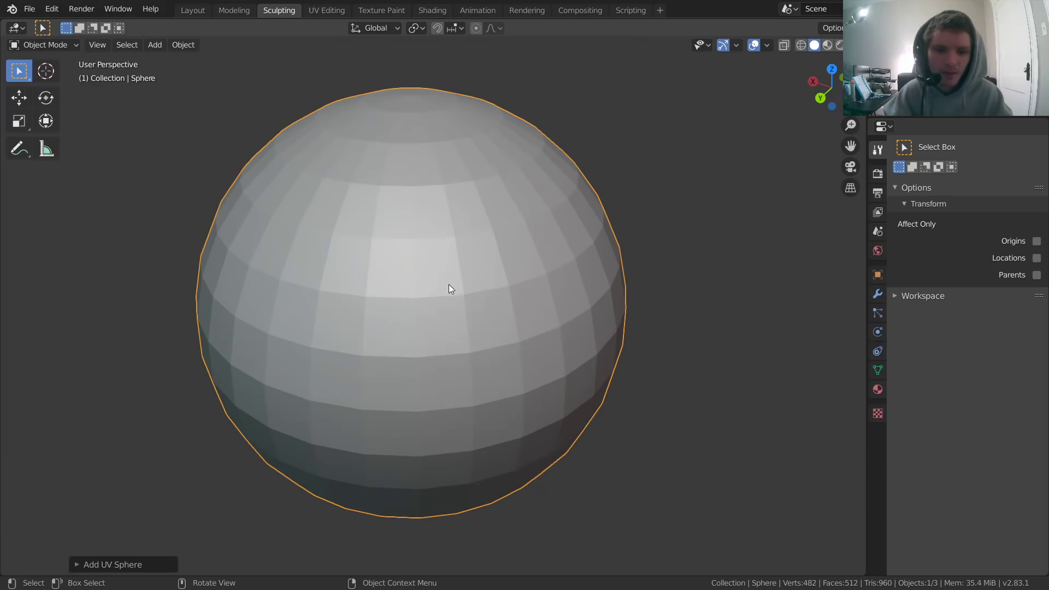
Apply a Subdivision Surface modifier with 2 viewport subdivisions to the sphere and shade it smooth.
{"action": "left_click", "coordinate": [877, 293]}
{"action": "left_click", "coordinate": [933, 148]}
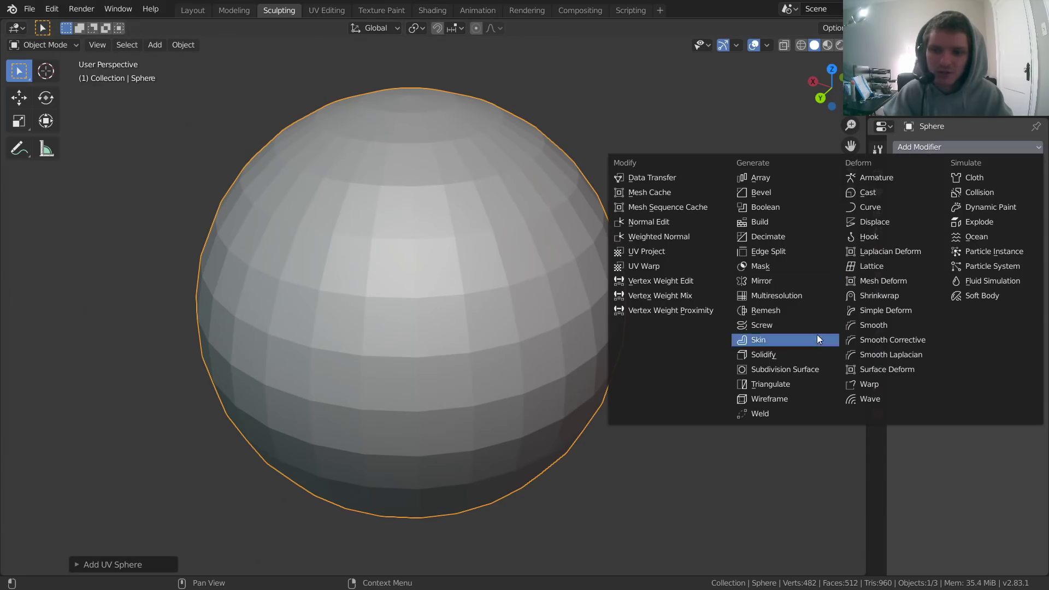
{"action": "left_click", "coordinate": [813, 370]}
{"action": "left_click", "coordinate": [962, 250]}
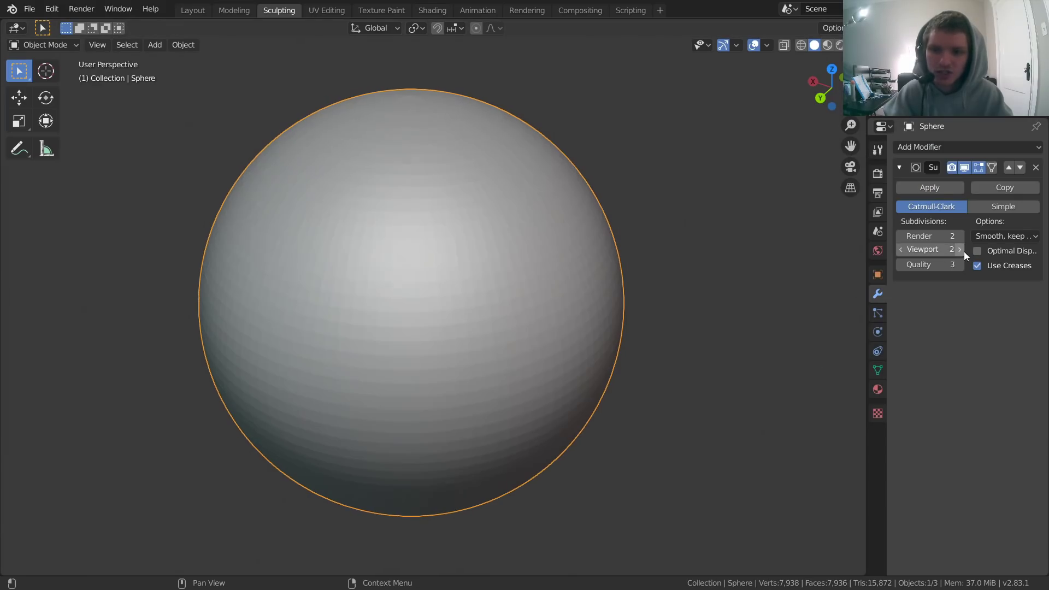
{"action": "left_click", "coordinate": [923, 186]}
{"action": "right_click", "coordinate": [388, 267]}
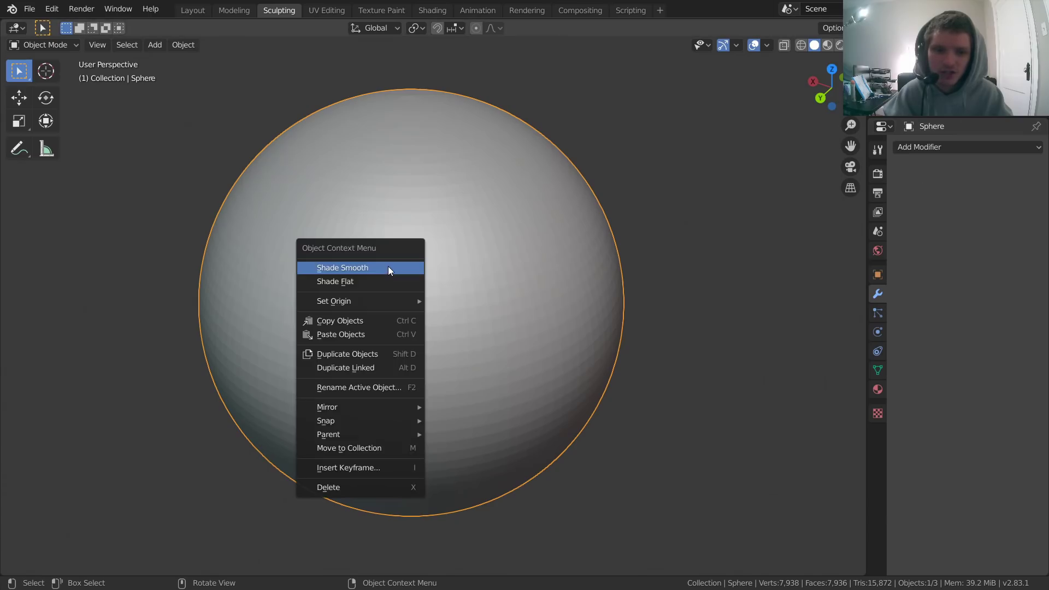
{"action": "left_click", "coordinate": [388, 266]}
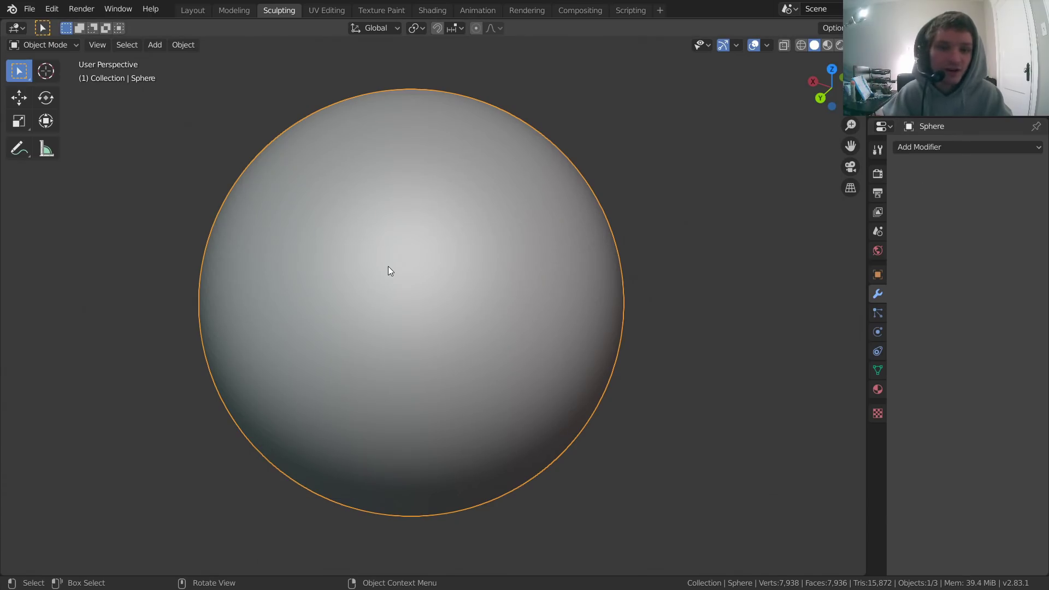
Enter Sculpt Mode on the sphere and set the Cloth brush to Drag deformation with a cloth mass of 0.5.
{"action": "left_click", "coordinate": [34, 46]}
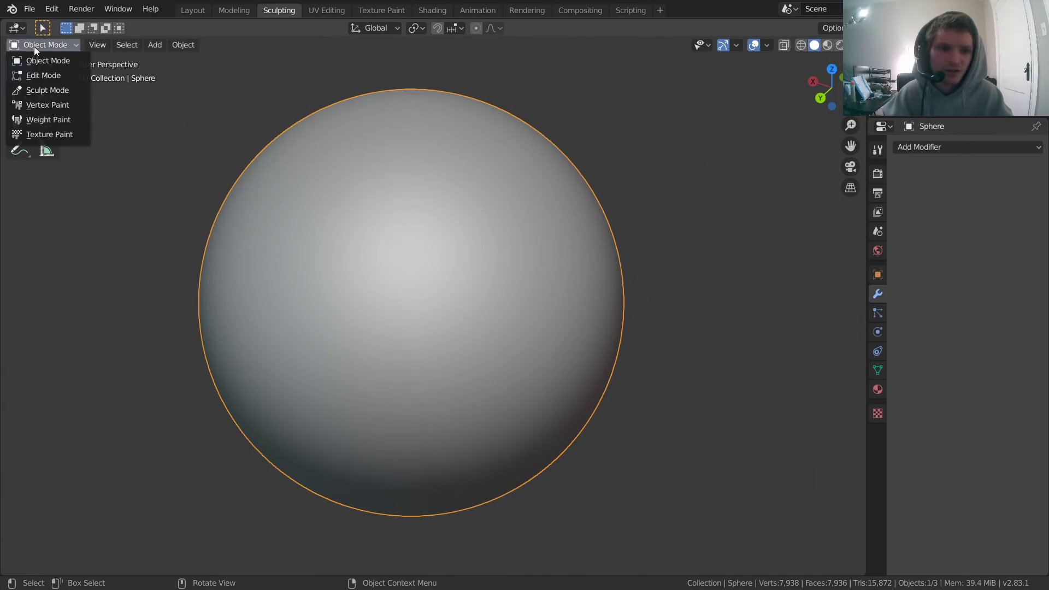
{"action": "left_click", "coordinate": [47, 92]}
{"action": "left_click", "coordinate": [19, 328]}
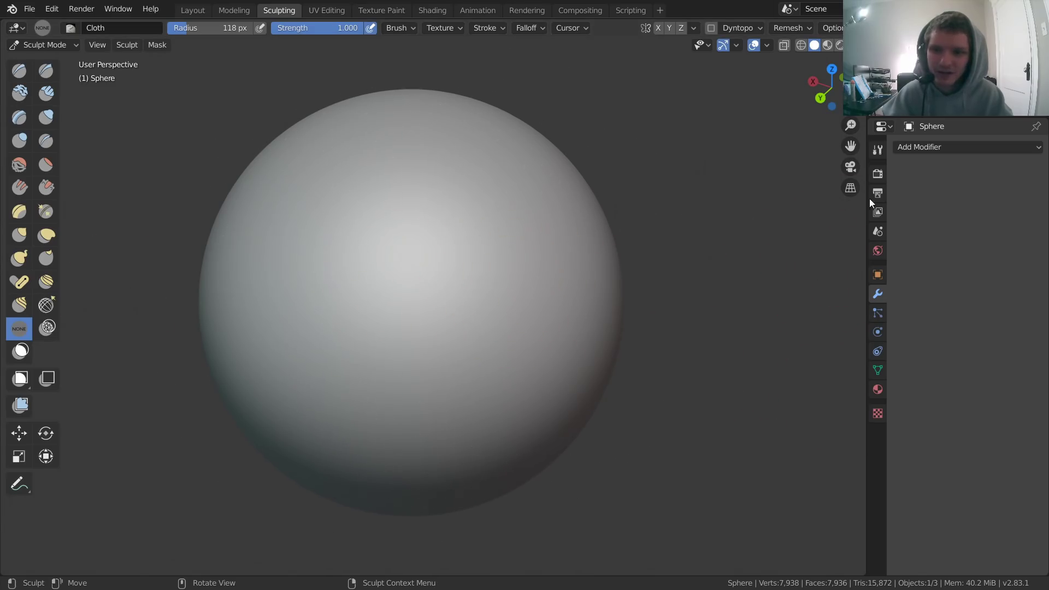
{"action": "left_click", "coordinate": [879, 150]}
{"action": "left_click", "coordinate": [1008, 440]}
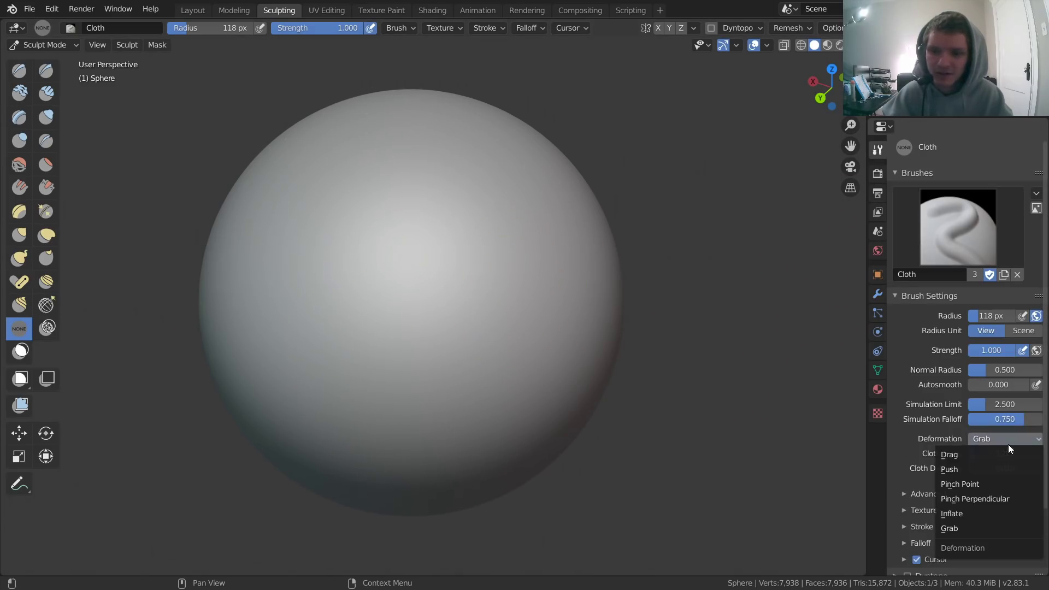
{"action": "left_click", "coordinate": [965, 457]}
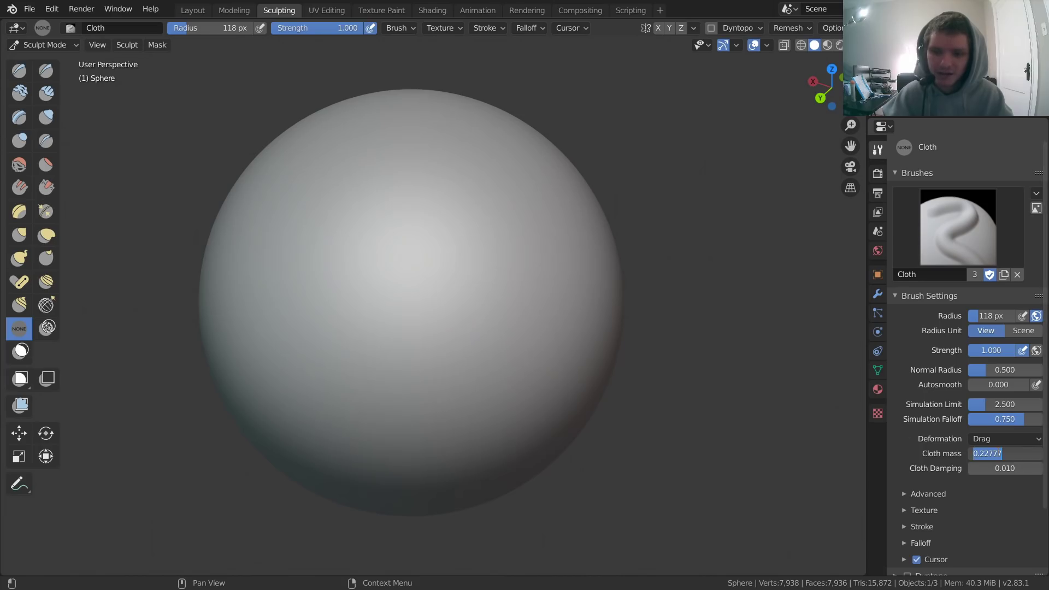
Try Cloth drag strokes across the front of the sphere, undoing each one.
{"action": "mouse_move", "coordinate": [432, 295]}
{"action": "left_mouse_down"}
{"action": "mouse_move", "coordinate": [433, 286]}
{"action": "mouse_move", "coordinate": [494, 339]}
{"action": "mouse_move", "coordinate": [328, 293]}
{"action": "left_mouse_up"}
{"action": "mouse_move", "coordinate": [473, 318]}
{"action": "middle_mouse_down"}
{"action": "mouse_move", "coordinate": [424, 307]}
{"action": "mouse_move", "coordinate": [477, 309]}
{"action": "middle_mouse_up"}
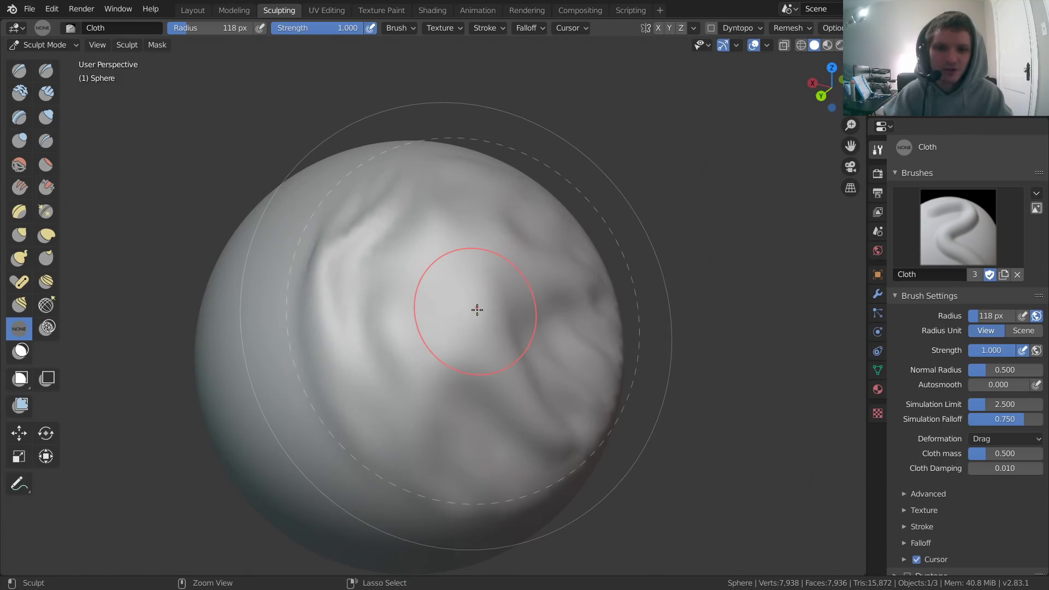
{"action": "key", "text": "ctrl+z"}
{"action": "mouse_move", "coordinate": [543, 328]}
{"action": "left_mouse_down"}
{"action": "mouse_move", "coordinate": [473, 263]}
{"action": "mouse_move", "coordinate": [388, 225]}
{"action": "left_mouse_up"}
{"action": "key", "text": "ctrl+z"}
Drag a set of cloth folds sideways across the sphere's front, and undo the extra stroke toward the opposite edge.
{"action": "left_click_drag", "start_coordinate": [438, 330], "coordinate": [298, 322]}
{"action": "left_click_drag", "start_coordinate": [533, 320], "coordinate": [606, 262]}
{"action": "key", "text": "ctrl+z"}
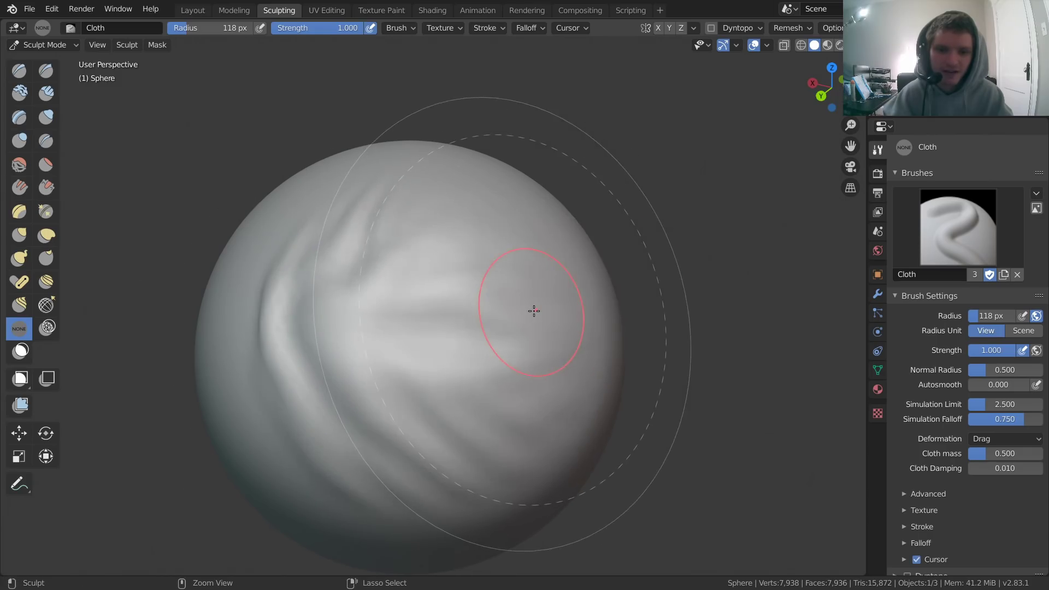
Undo the sideways folds and paint a mask on the sphere's front as a round patch with a band running sideways from it.
{"action": "key", "text": "ctrl+z"}
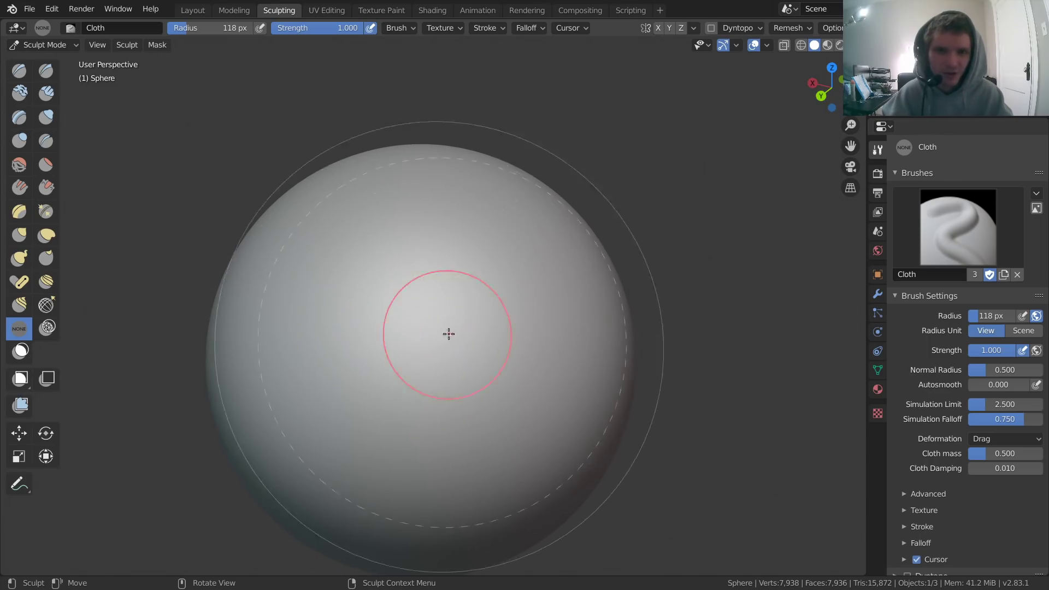
{"action": "middle_click_drag", "start_coordinate": [443, 350], "coordinate": [447, 313], "text": "shift"}
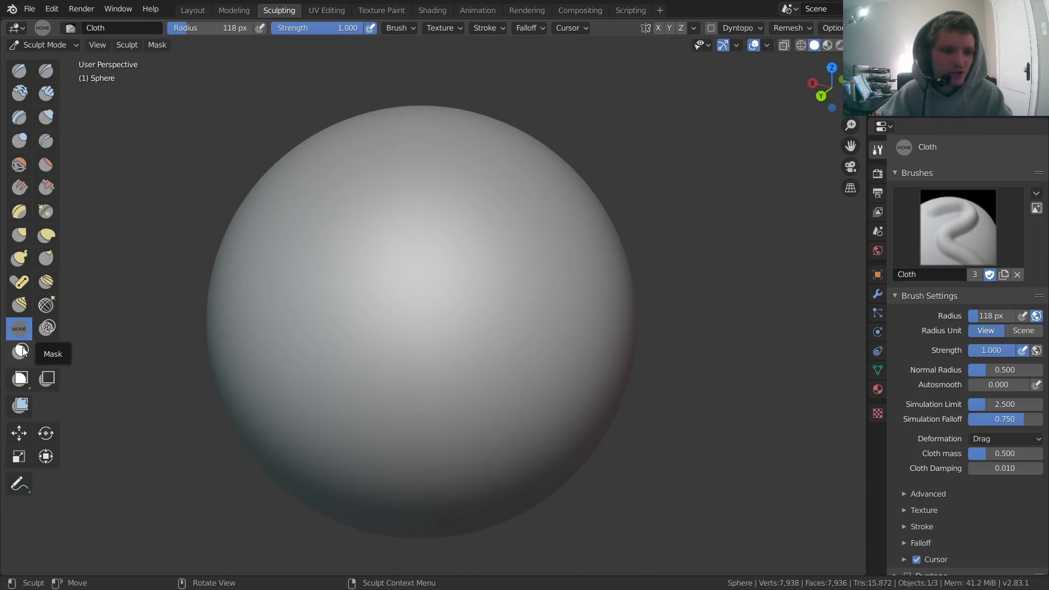
{"action": "left_click", "coordinate": [22, 352]}
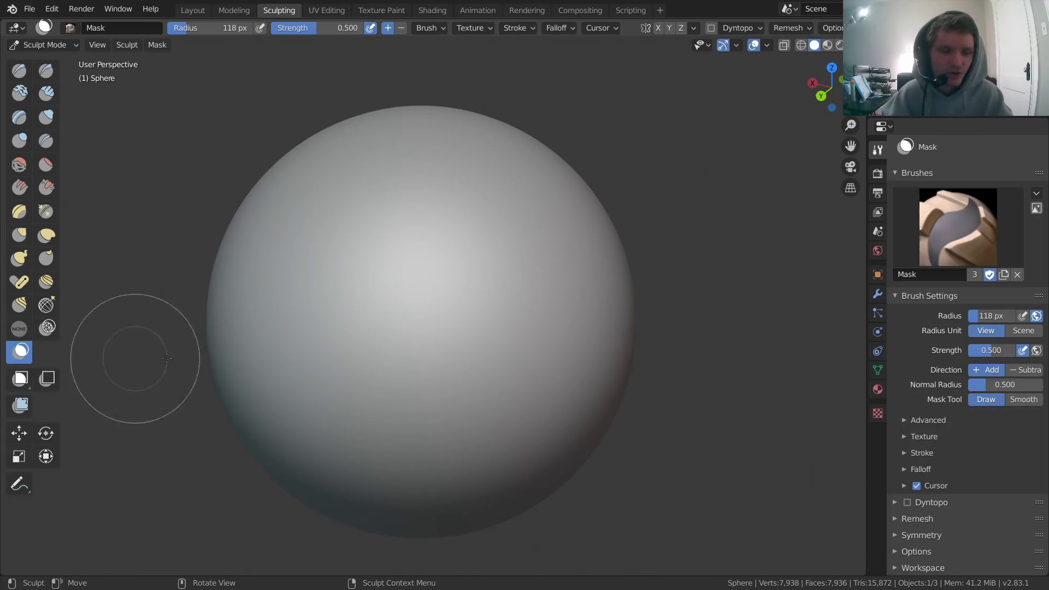
{"action": "mouse_move", "coordinate": [412, 293]}
{"action": "left_mouse_down"}
{"action": "mouse_move", "coordinate": [368, 313]}
{"action": "mouse_move", "coordinate": [363, 328]}
{"action": "mouse_move", "coordinate": [376, 306]}
{"action": "mouse_move", "coordinate": [422, 299]}
{"action": "mouse_move", "coordinate": [362, 328]}
{"action": "mouse_move", "coordinate": [372, 324]}
{"action": "left_mouse_up"}
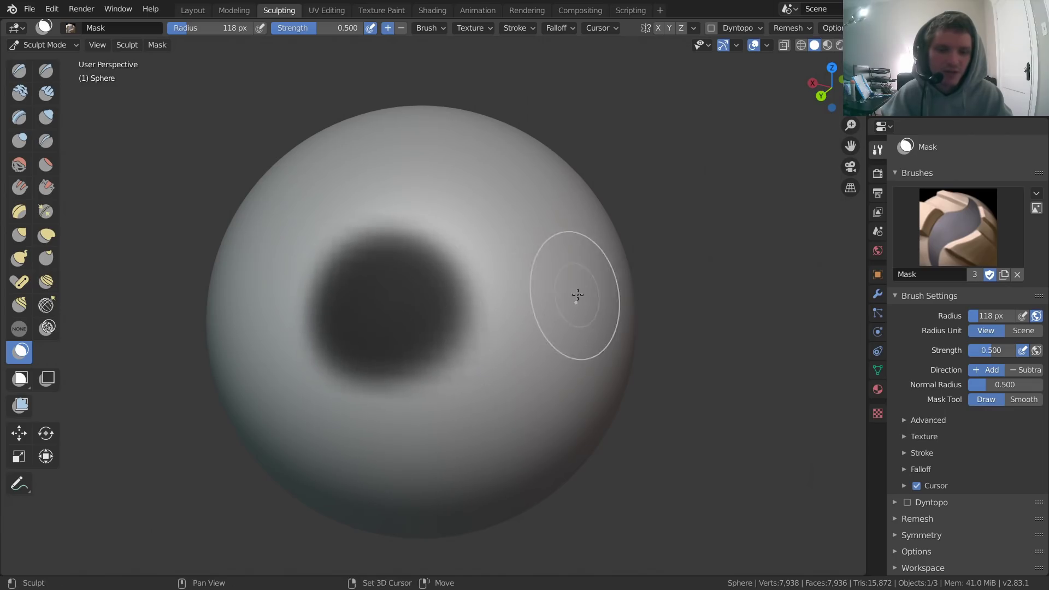
{"action": "middle_click_drag", "start_coordinate": [578, 295], "coordinate": [449, 290], "text": "shift"}
{"action": "mouse_move", "coordinate": [295, 315]}
{"action": "left_mouse_down"}
{"action": "mouse_move", "coordinate": [463, 295]}
{"action": "mouse_move", "coordinate": [519, 301]}
{"action": "mouse_move", "coordinate": [265, 303]}
{"action": "left_mouse_up"}
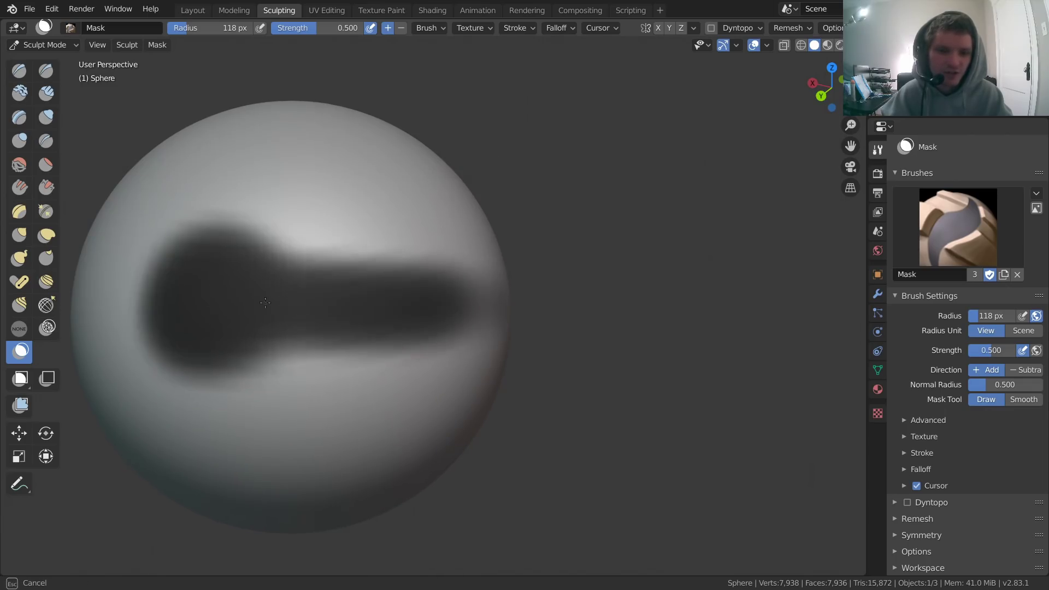
{"action": "middle_click_drag", "start_coordinate": [333, 312], "coordinate": [415, 303], "text": "shift"}
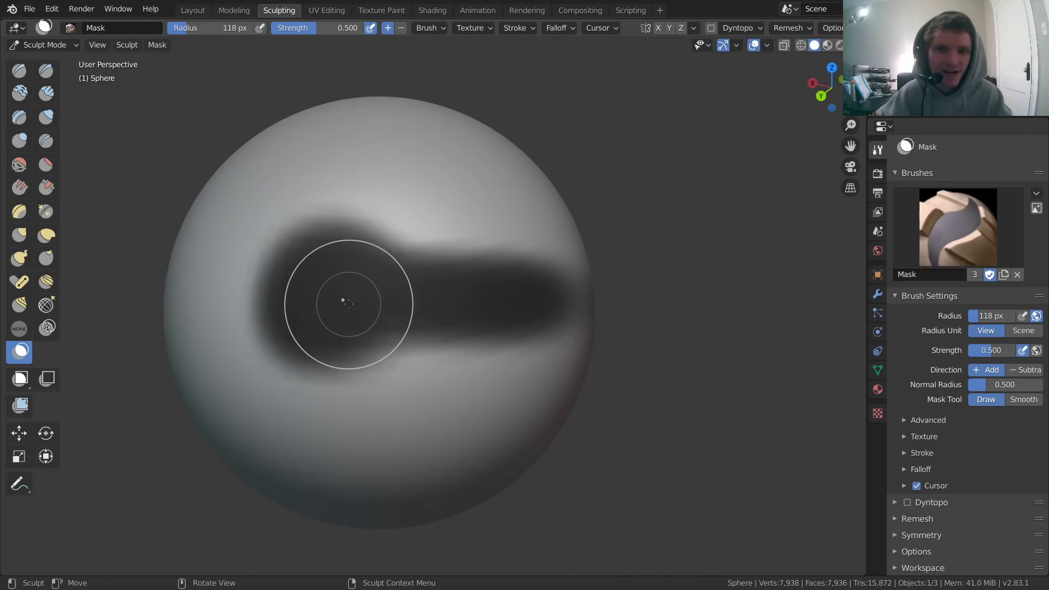
Drag folds into the unmasked surface above, below and beside the mask with the Cloth brush.
{"action": "left_click", "coordinate": [18, 327]}
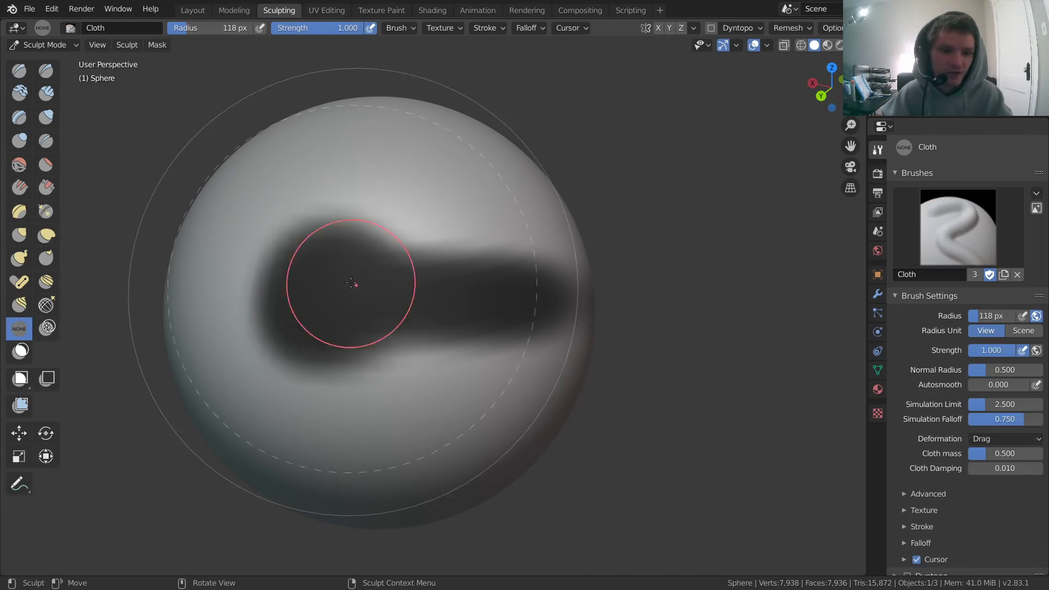
{"action": "mouse_move", "coordinate": [435, 203]}
{"action": "left_mouse_down"}
{"action": "mouse_move", "coordinate": [412, 193]}
{"action": "mouse_move", "coordinate": [299, 247]}
{"action": "left_mouse_up"}
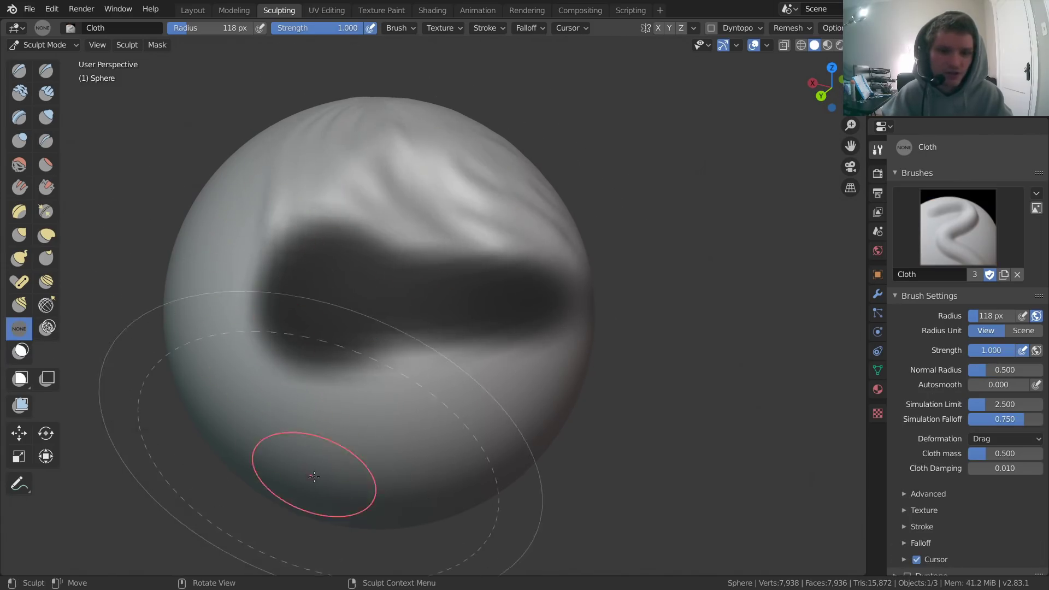
{"action": "left_click_drag", "start_coordinate": [313, 473], "coordinate": [501, 374]}
{"action": "left_click_drag", "start_coordinate": [205, 377], "coordinate": [256, 284]}
{"action": "left_click_drag", "start_coordinate": [421, 356], "coordinate": [497, 377]}
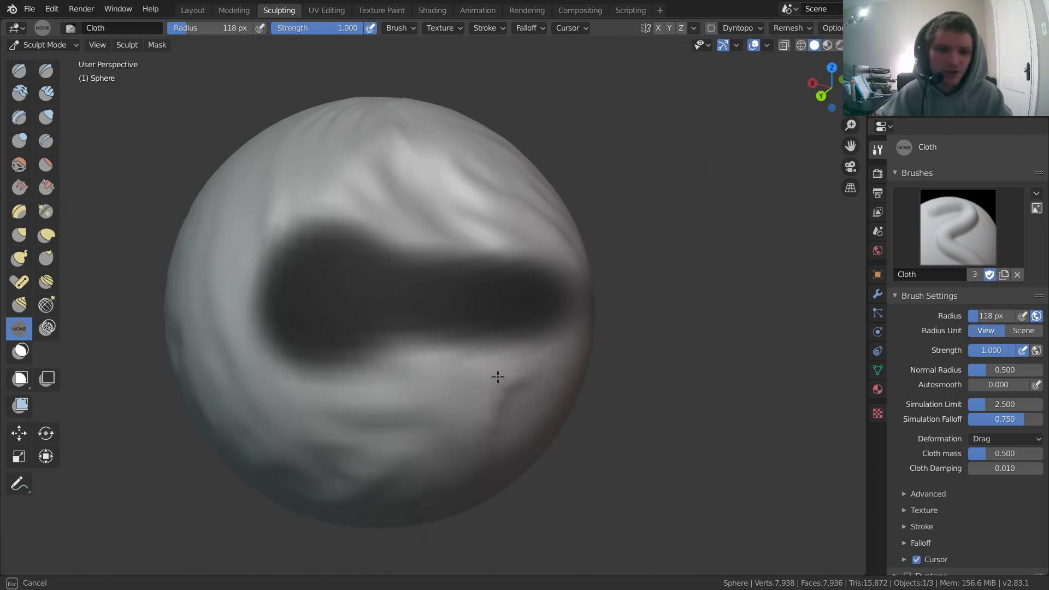
{"action": "left_click_drag", "start_coordinate": [457, 338], "coordinate": [285, 262]}
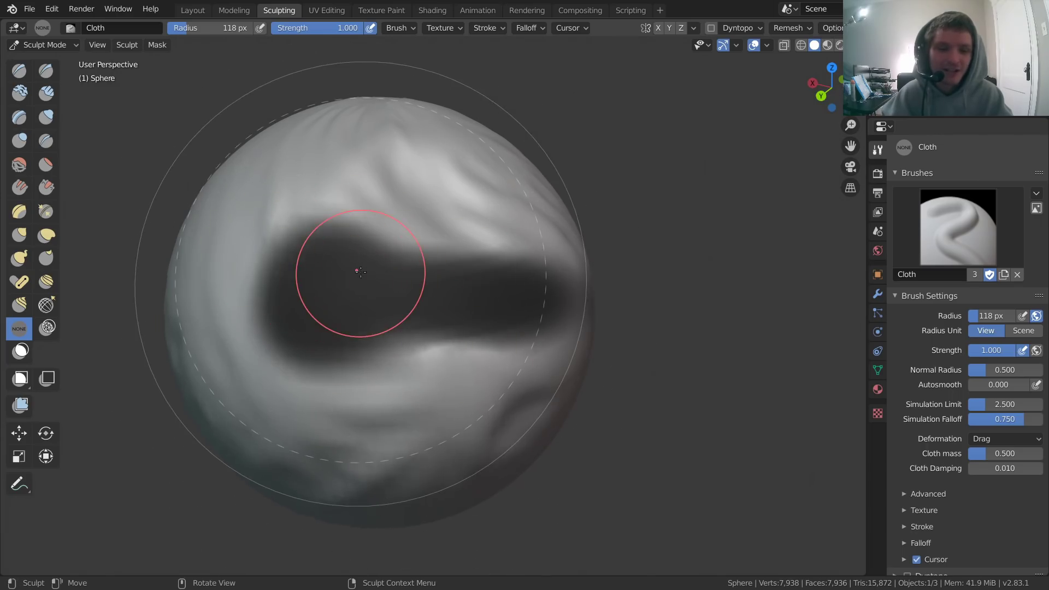
Drag cloth folds from the sphere's unmasked side toward the mask's round end, and rework the surface above the mask.
{"action": "mouse_move", "coordinate": [374, 260]}
{"action": "middle_mouse_down", "text": "shift"}
{"action": "mouse_move", "coordinate": [381, 285]}
{"action": "mouse_move", "coordinate": [408, 309]}
{"action": "mouse_move", "coordinate": [356, 297]}
{"action": "mouse_move", "coordinate": [382, 297]}
{"action": "middle_mouse_up", "text": "shift"}
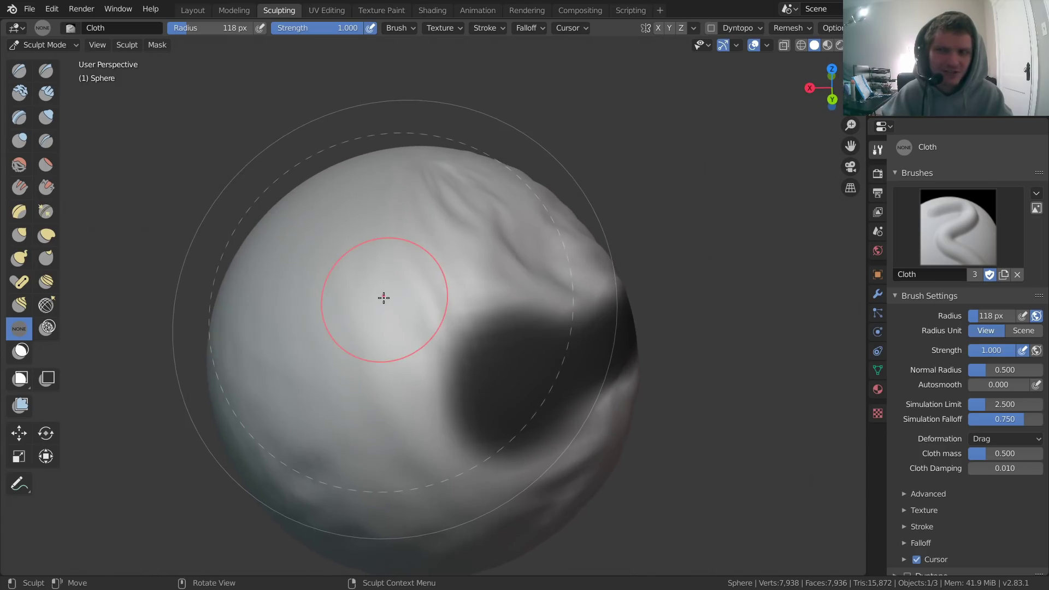
{"action": "left_click_drag", "start_coordinate": [280, 254], "coordinate": [541, 408]}
{"action": "mouse_move", "coordinate": [542, 408]}
{"action": "middle_mouse_down", "text": "shift"}
{"action": "mouse_move", "coordinate": [401, 374]}
{"action": "mouse_move", "coordinate": [365, 349]}
{"action": "middle_mouse_up", "text": "shift"}
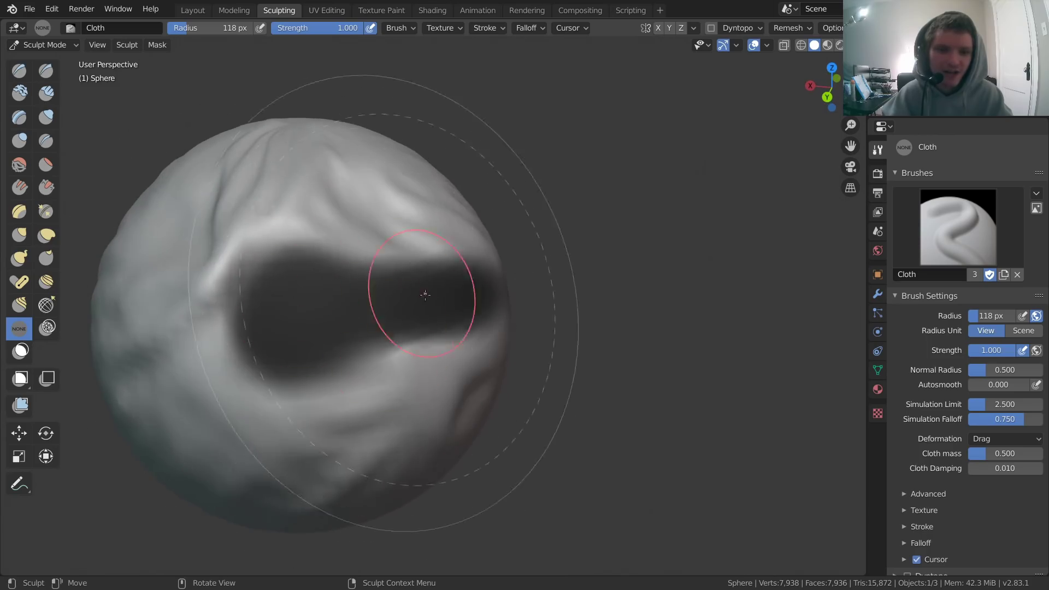
{"action": "scroll", "coordinate": [381, 299], "scroll_direction": "up", "scroll_amount": 1}
{"action": "middle_click_drag", "start_coordinate": [330, 192], "coordinate": [366, 227], "text": "shift"}
{"action": "left_click_drag", "start_coordinate": [364, 213], "coordinate": [314, 155]}
{"action": "mouse_move", "coordinate": [349, 305]}
{"action": "left_mouse_down"}
{"action": "mouse_move", "coordinate": [290, 250]}
{"action": "mouse_move", "coordinate": [375, 276]}
{"action": "left_mouse_up"}
{"action": "middle_click_drag", "start_coordinate": [375, 276], "coordinate": [295, 213]}
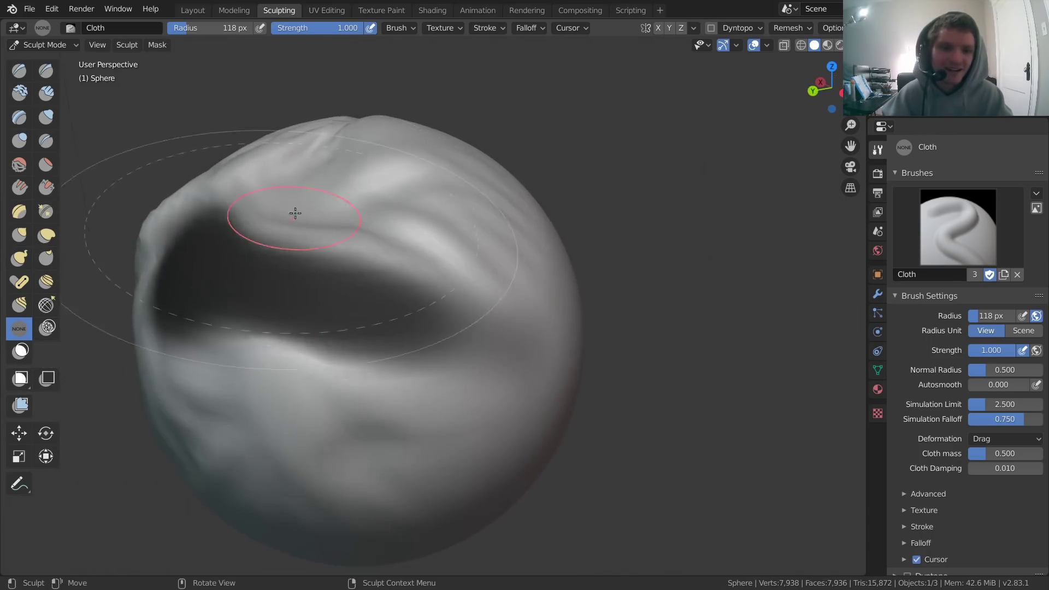
Drag the cloth down onto the masked band's upper edge, and bunch folds up along its lower edge.
{"action": "mouse_move", "coordinate": [430, 125]}
{"action": "left_mouse_down"}
{"action": "mouse_move", "coordinate": [370, 175]}
{"action": "mouse_move", "coordinate": [344, 237]}
{"action": "left_mouse_up"}
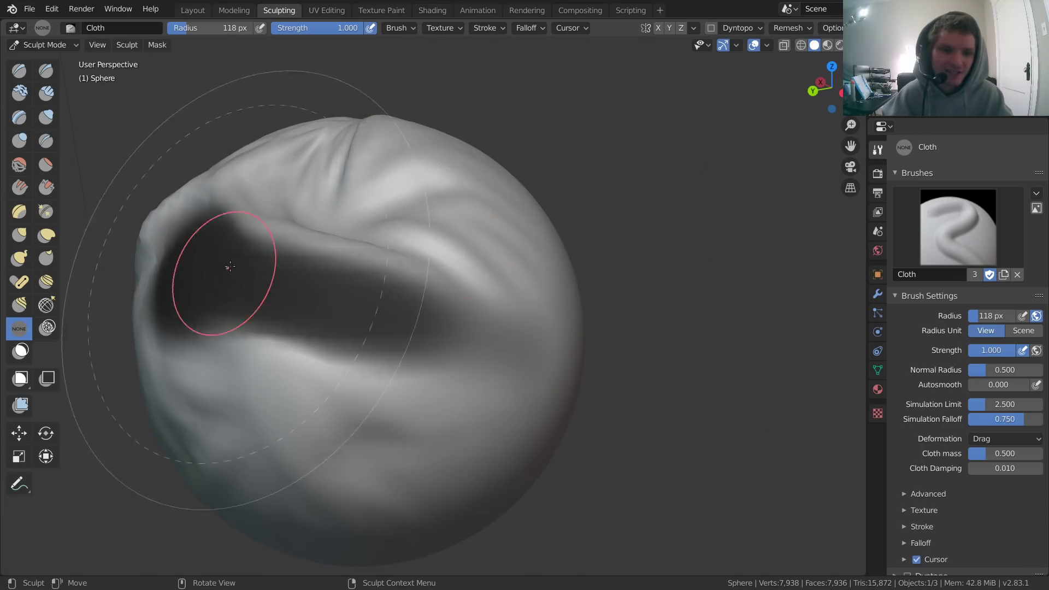
{"action": "mouse_move", "coordinate": [563, 406]}
{"action": "left_mouse_down"}
{"action": "mouse_move", "coordinate": [486, 403]}
{"action": "mouse_move", "coordinate": [374, 461]}
{"action": "mouse_move", "coordinate": [378, 382]}
{"action": "left_mouse_up"}
{"action": "mouse_move", "coordinate": [258, 445]}
{"action": "left_mouse_down"}
{"action": "mouse_move", "coordinate": [267, 334]}
{"action": "mouse_move", "coordinate": [374, 439]}
{"action": "mouse_move", "coordinate": [265, 347]}
{"action": "left_mouse_up"}
{"action": "mouse_move", "coordinate": [264, 346]}
{"action": "middle_mouse_down"}
{"action": "mouse_move", "coordinate": [375, 368]}
{"action": "mouse_move", "coordinate": [415, 306]}
{"action": "middle_mouse_up"}
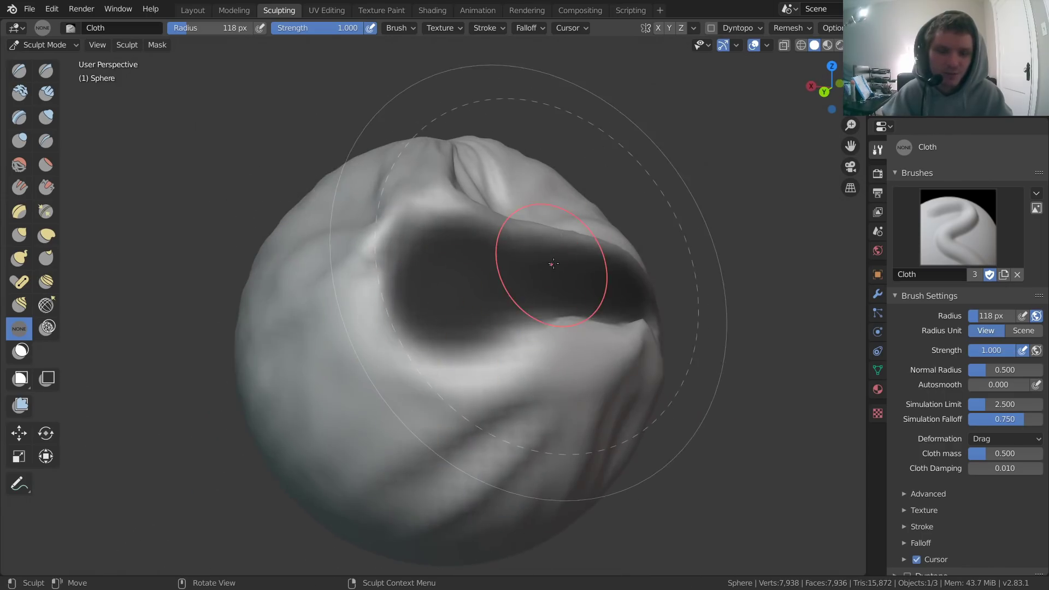
Pull the cloth above the mask up past the top of the sphere into a pointed peak with radiating folds.
{"action": "mouse_move", "coordinate": [459, 265]}
{"action": "middle_mouse_down", "text": "shift"}
{"action": "mouse_move", "coordinate": [328, 257]}
{"action": "mouse_move", "coordinate": [358, 248]}
{"action": "mouse_move", "coordinate": [362, 288]}
{"action": "middle_mouse_up", "text": "shift"}
{"action": "mouse_move", "coordinate": [363, 288]}
{"action": "left_mouse_down"}
{"action": "mouse_move", "coordinate": [396, 288]}
{"action": "mouse_move", "coordinate": [382, 295]}
{"action": "left_mouse_up"}
{"action": "mouse_move", "coordinate": [304, 304]}
{"action": "left_mouse_down"}
{"action": "mouse_move", "coordinate": [328, 232]}
{"action": "mouse_move", "coordinate": [350, 253]}
{"action": "mouse_move", "coordinate": [351, 280]}
{"action": "mouse_move", "coordinate": [367, 187]}
{"action": "left_mouse_up"}
{"action": "left_click_drag", "start_coordinate": [368, 238], "coordinate": [383, 146]}
{"action": "left_click_drag", "start_coordinate": [383, 158], "coordinate": [386, 136]}
{"action": "mouse_move", "coordinate": [389, 165]}
{"action": "middle_mouse_down"}
{"action": "mouse_move", "coordinate": [404, 155]}
{"action": "mouse_move", "coordinate": [351, 175]}
{"action": "middle_mouse_up"}
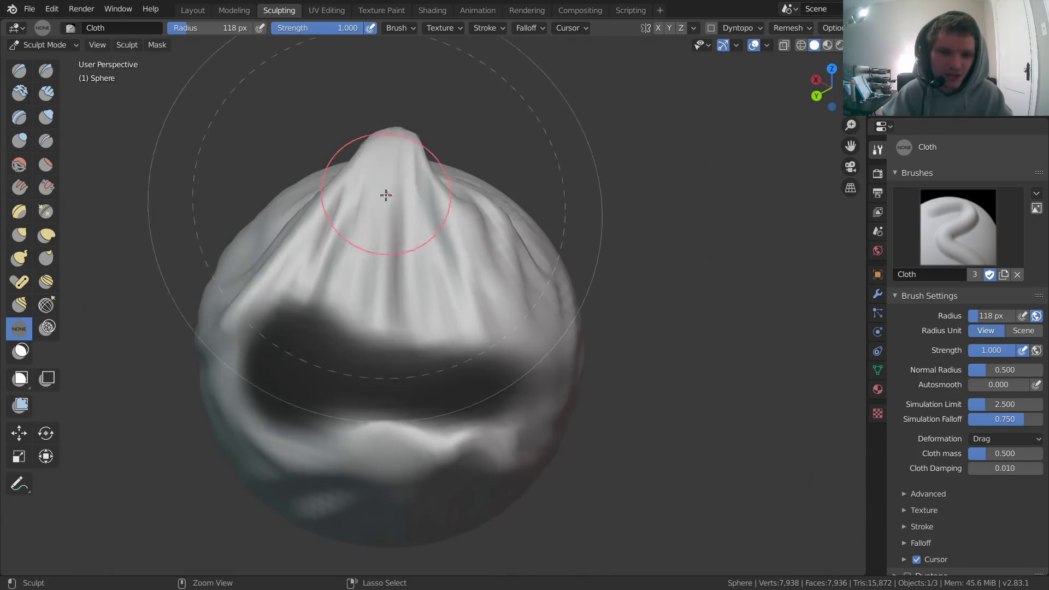
Undo the last upward pull and drag more cloth folds above, beside and below the mask.
{"action": "key", "text": "ctrl+z"}
{"action": "left_click_drag", "start_coordinate": [353, 273], "coordinate": [358, 221]}
{"action": "middle_click_drag", "start_coordinate": [308, 312], "coordinate": [362, 260]}
{"action": "left_click_drag", "start_coordinate": [256, 314], "coordinate": [202, 281]}
{"action": "left_click_drag", "start_coordinate": [286, 371], "coordinate": [229, 317]}
{"action": "left_click_drag", "start_coordinate": [340, 440], "coordinate": [330, 496]}
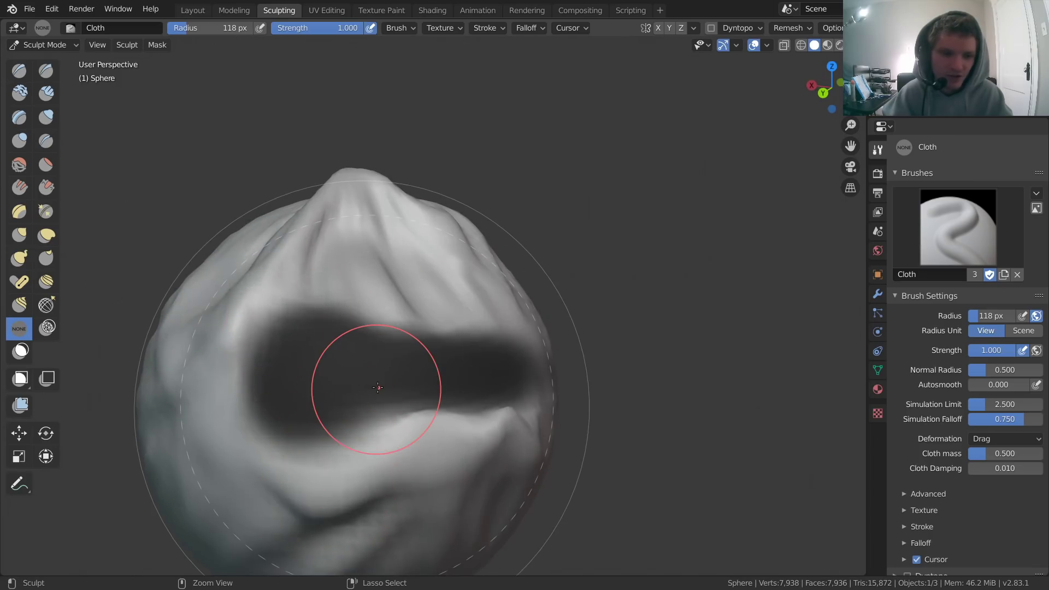
Undo the recent cloth strokes back to the first shallow folds around the mask.
{"action": "key", "text": "z"}
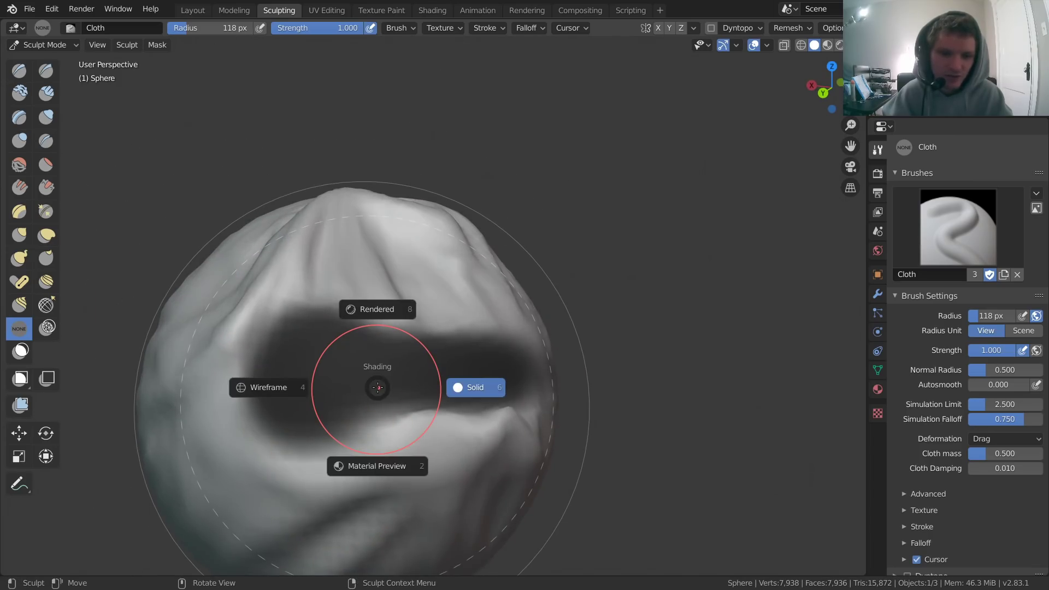
{"action": "key", "text": "ctrl+z"}
{"action": "key", "text": "ctrl+z"}
{"action": "key", "text": "ctrl+z"}
{"action": "key", "text": "ctrl+z"}
{"action": "key", "text": "ctrl+z"}
{"action": "key", "text": "ctrl+z"}
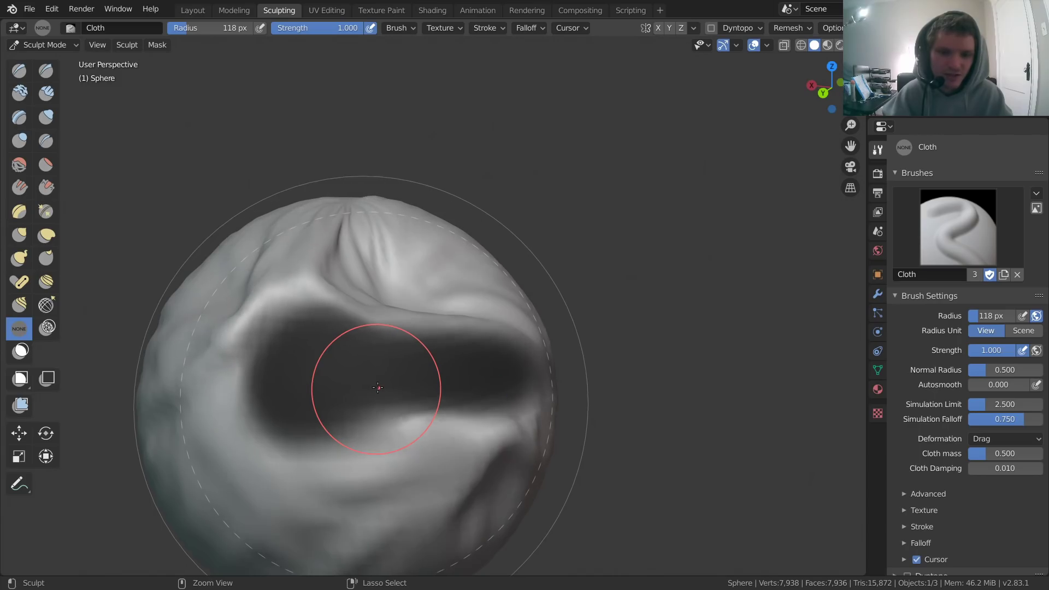
{"action": "key", "text": "ctrl+z"}
{"action": "key", "text": "ctrl+z"}
{"action": "key", "text": "ctrl+z"}
{"action": "key", "text": "ctrl+z"}
{"action": "key", "text": "ctrl+z"}
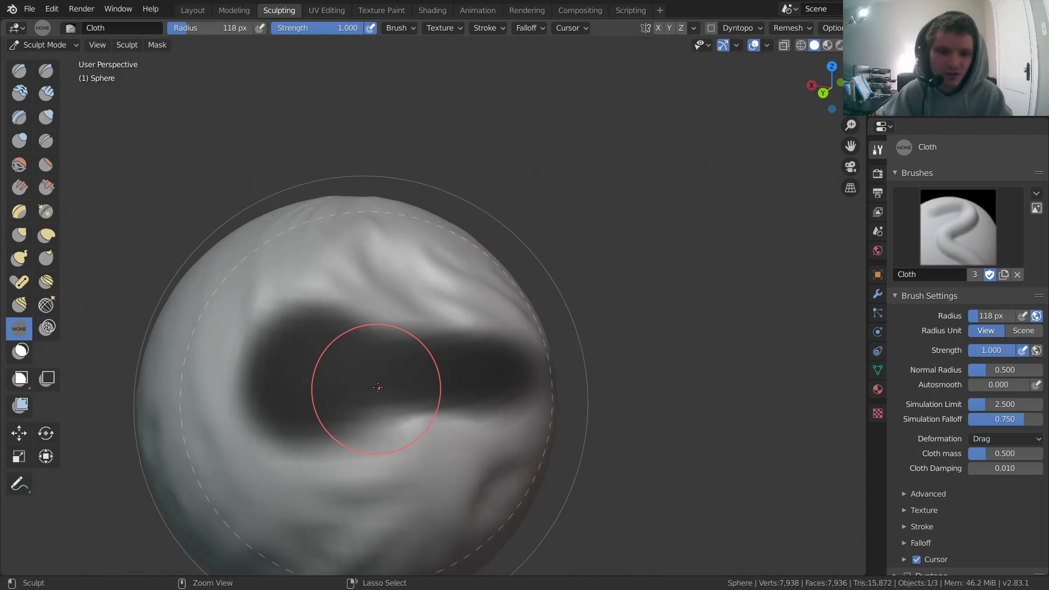
Rework the cloth surface around the mask's round end, leaving soft folds between it and the top of the sphere.
{"action": "left_click_drag", "start_coordinate": [437, 374], "coordinate": [437, 375], "text": "ctrl"}
{"action": "mouse_move", "coordinate": [341, 368]}
{"action": "middle_mouse_down", "text": "shift"}
{"action": "mouse_move", "coordinate": [466, 330]}
{"action": "mouse_move", "coordinate": [532, 334]}
{"action": "mouse_move", "coordinate": [459, 347]}
{"action": "middle_mouse_up", "text": "shift"}
{"action": "left_click_drag", "start_coordinate": [528, 235], "coordinate": [415, 333]}
{"action": "left_click_drag", "start_coordinate": [386, 358], "coordinate": [443, 306]}
{"action": "mouse_move", "coordinate": [448, 301]}
{"action": "left_mouse_down"}
{"action": "mouse_move", "coordinate": [435, 276]}
{"action": "mouse_move", "coordinate": [481, 327]}
{"action": "left_mouse_up"}
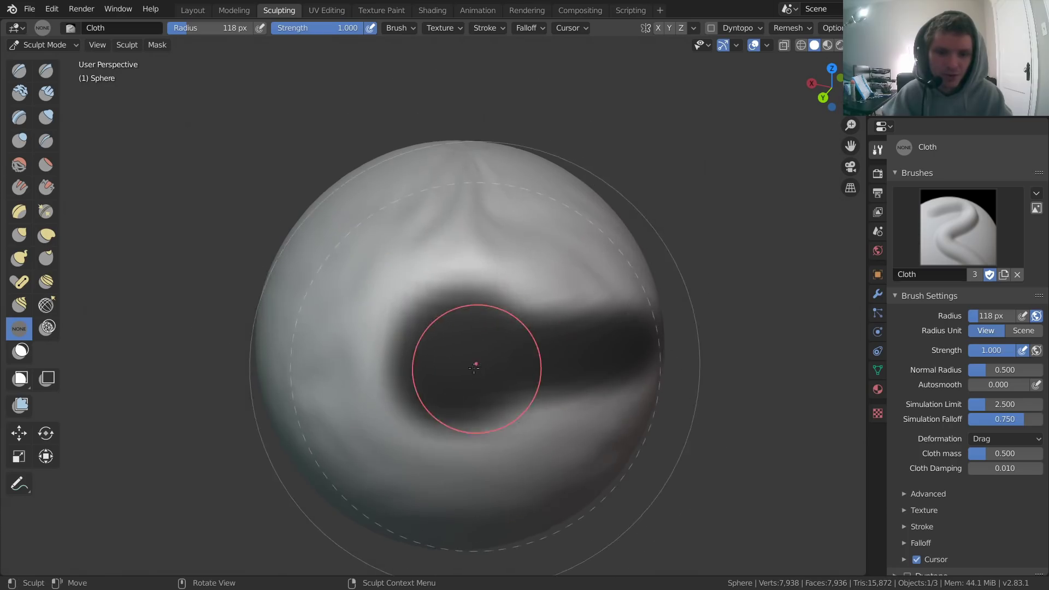
Erase the mask from the sphere's front with the Mask brush.
{"action": "left_click", "coordinate": [20, 351]}
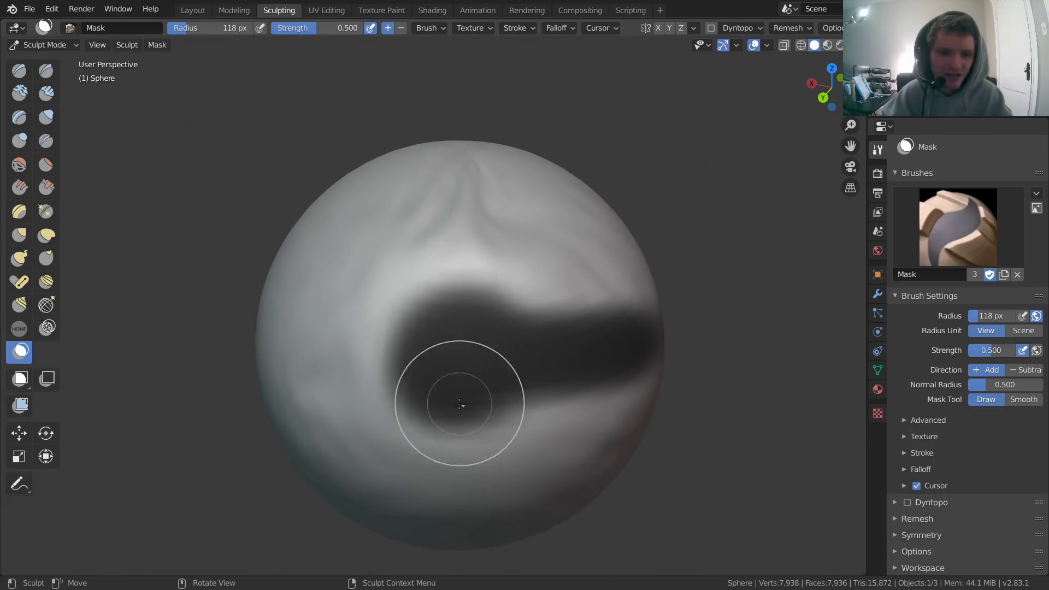
{"action": "mouse_move", "coordinate": [464, 403]}
{"action": "left_mouse_down", "text": "ctrl"}
{"action": "mouse_move", "coordinate": [426, 382]}
{"action": "mouse_move", "coordinate": [491, 293]}
{"action": "mouse_move", "coordinate": [367, 420]}
{"action": "mouse_move", "coordinate": [607, 328]}
{"action": "mouse_move", "coordinate": [527, 379]}
{"action": "left_mouse_up", "text": "ctrl"}
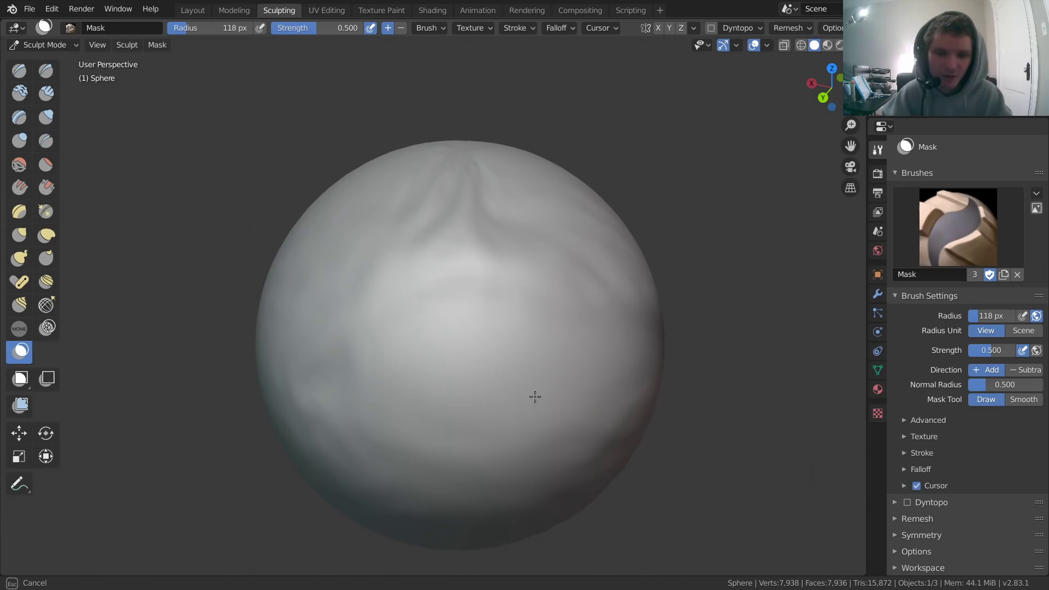
{"action": "mouse_move", "coordinate": [566, 367]}
{"action": "middle_mouse_down"}
{"action": "mouse_move", "coordinate": [492, 358]}
{"action": "mouse_move", "coordinate": [543, 328]}
{"action": "mouse_move", "coordinate": [550, 349]}
{"action": "middle_mouse_up"}
Examine the unmasked sphere from several sides to compare the folded area with the smooth surface.
{"action": "middle_click_drag", "start_coordinate": [596, 310], "coordinate": [448, 315], "text": "shift"}
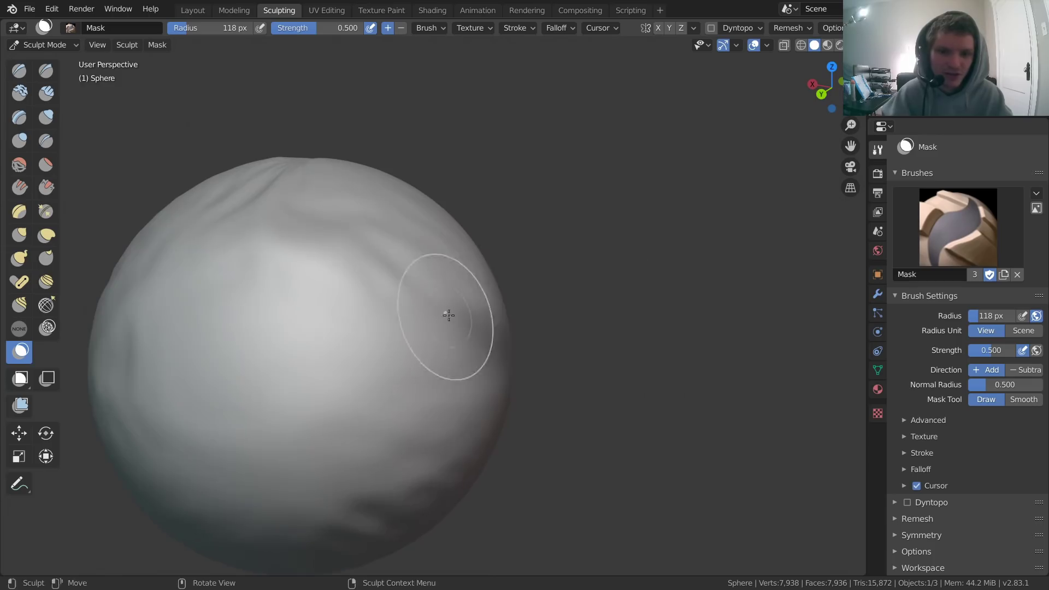
{"action": "middle_click_drag", "start_coordinate": [421, 279], "coordinate": [420, 314], "text": "ctrl"}
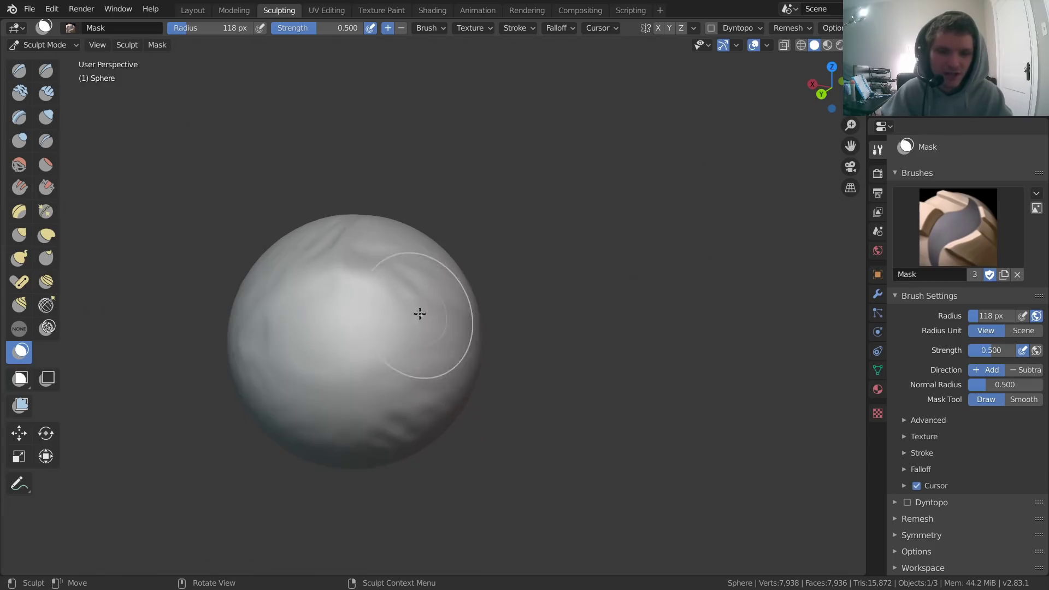
{"action": "middle_click_drag", "start_coordinate": [357, 292], "coordinate": [509, 279]}
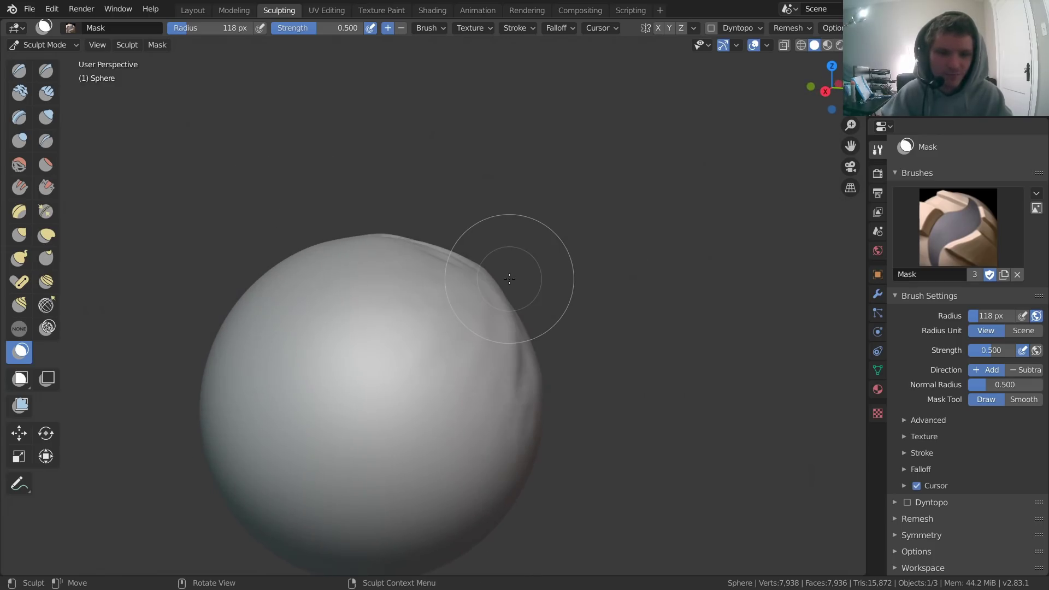
{"action": "middle_click_drag", "start_coordinate": [473, 312], "coordinate": [411, 333]}
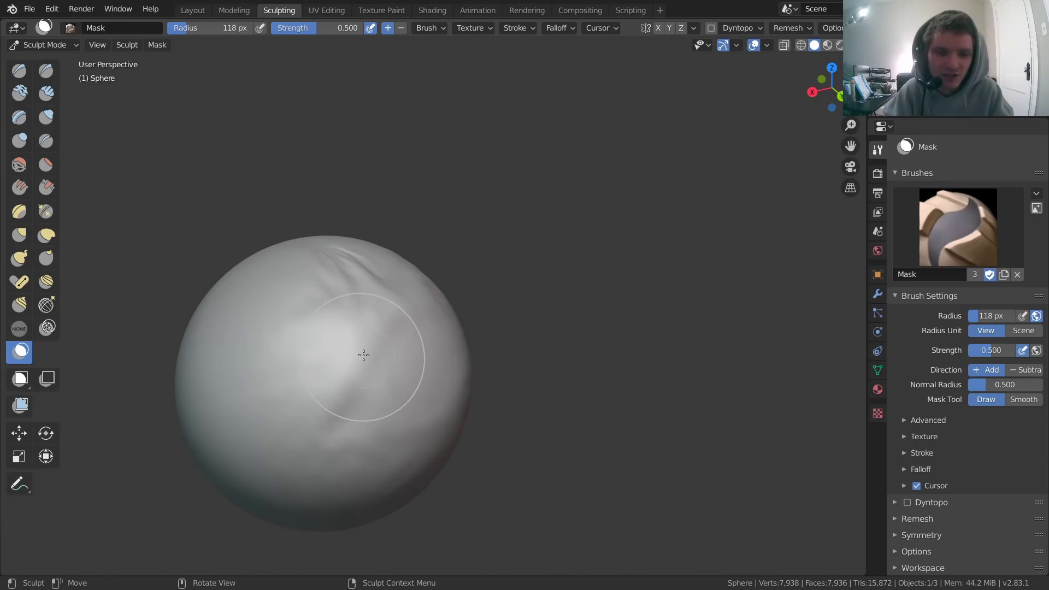
{"action": "scroll", "coordinate": [363, 355], "scroll_direction": "up", "scroll_amount": 1}
{"action": "middle_click_drag", "start_coordinate": [344, 350], "coordinate": [440, 288], "text": "shift"}
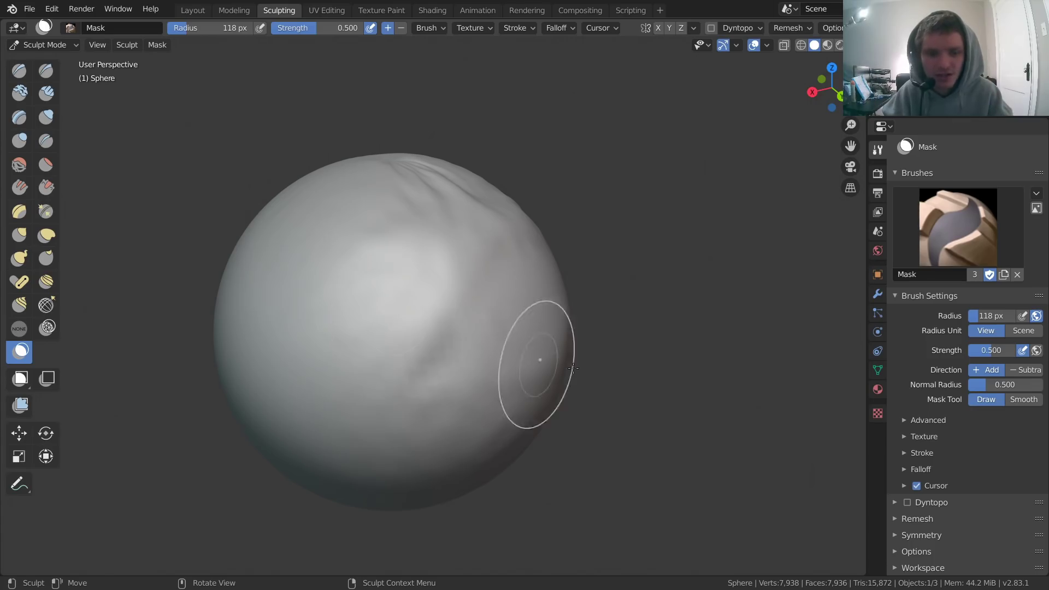
{"action": "middle_click_drag", "start_coordinate": [417, 308], "coordinate": [525, 262]}
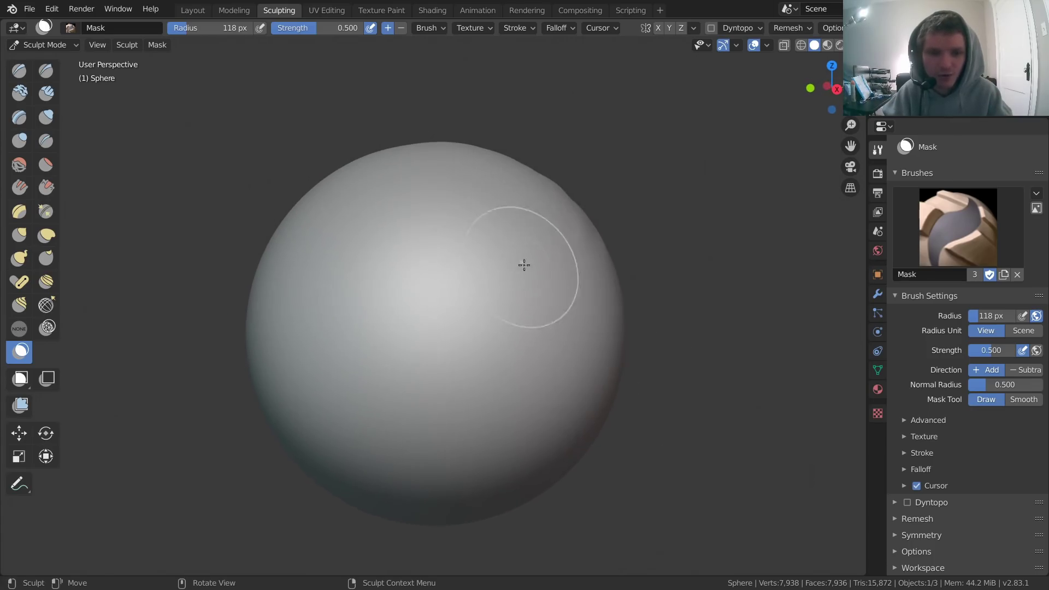
{"action": "middle_click_drag", "start_coordinate": [473, 303], "coordinate": [349, 327]}
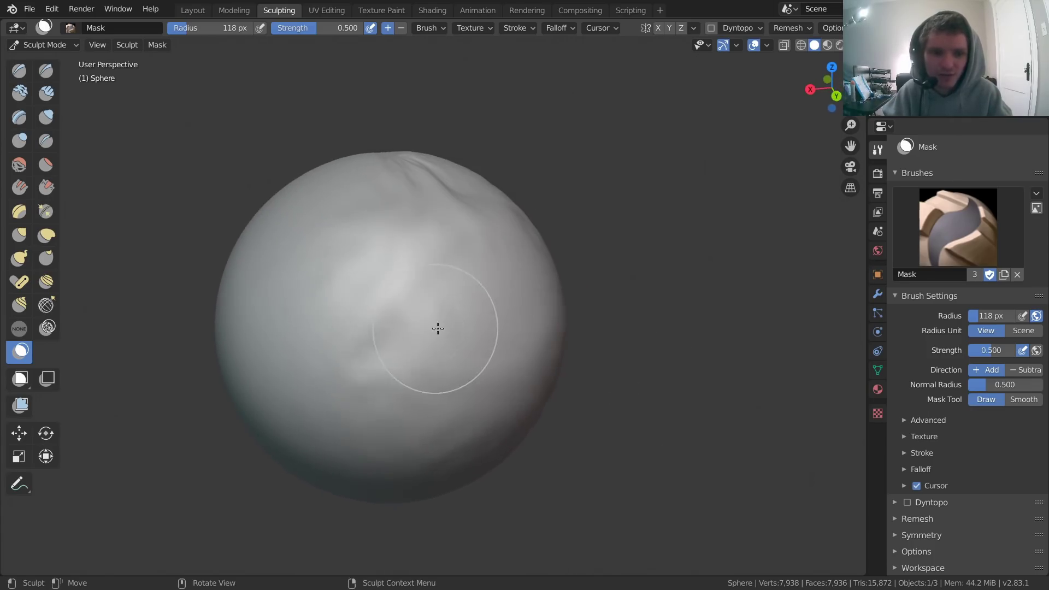
Drag a Cloth fold up the sphere's front, and pull larger folds toward the top using Grab deformation.
{"action": "left_click", "coordinate": [17, 335]}
{"action": "mouse_move", "coordinate": [519, 330]}
{"action": "left_mouse_down"}
{"action": "mouse_move", "coordinate": [453, 250]}
{"action": "mouse_move", "coordinate": [432, 267]}
{"action": "left_mouse_up"}
{"action": "left_click", "coordinate": [972, 440]}
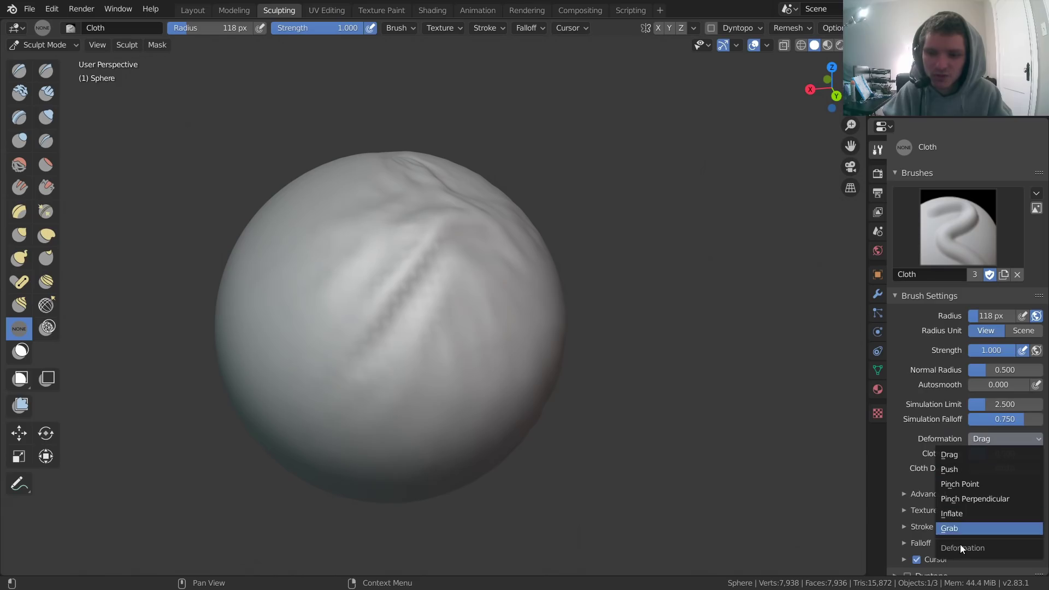
{"action": "left_click", "coordinate": [957, 530]}
{"action": "left_click_drag", "start_coordinate": [392, 293], "coordinate": [465, 224]}
{"action": "left_click_drag", "start_coordinate": [406, 340], "coordinate": [516, 231]}
{"action": "mouse_move", "coordinate": [418, 326]}
{"action": "left_mouse_down"}
{"action": "mouse_move", "coordinate": [468, 218]}
{"action": "mouse_move", "coordinate": [455, 224]}
{"action": "mouse_move", "coordinate": [466, 185]}
{"action": "left_mouse_up"}
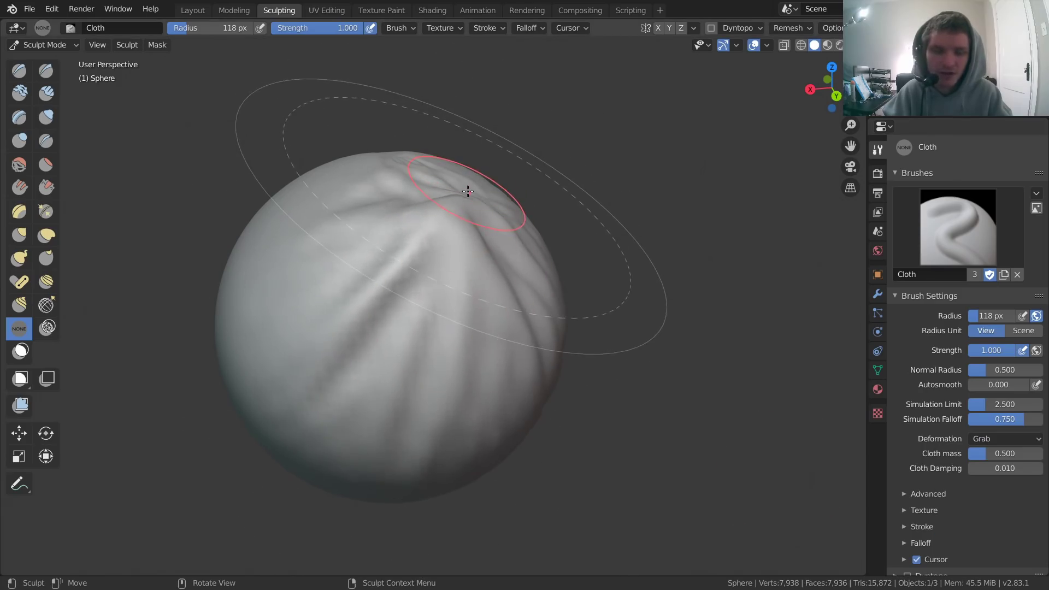
Examine the grabbed folds and the untouched far side of the sphere from different angles.
{"action": "middle_click_drag", "start_coordinate": [487, 197], "coordinate": [636, 215]}
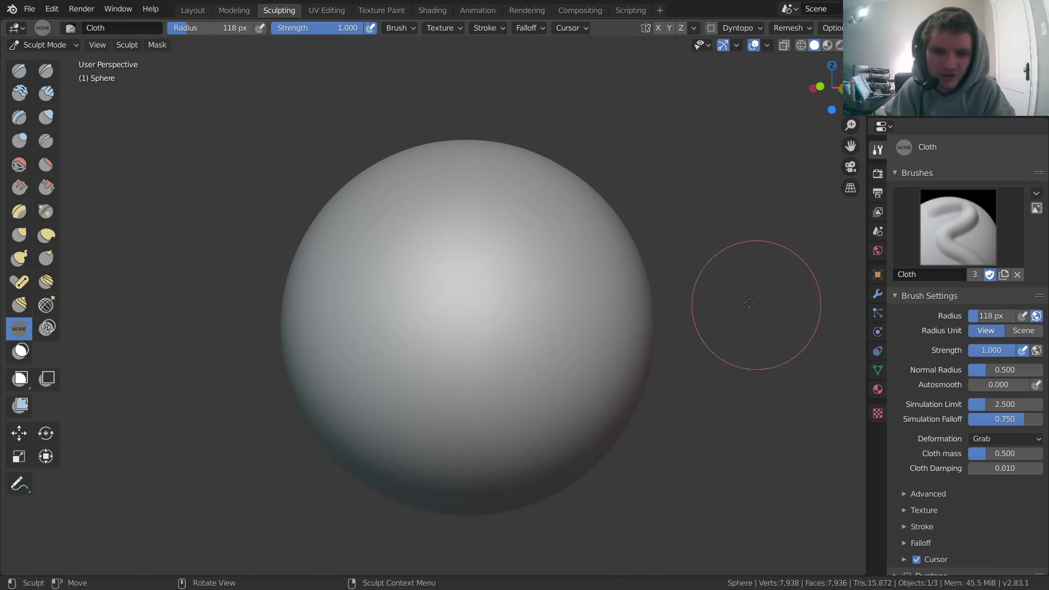
{"action": "middle_click_drag", "start_coordinate": [499, 176], "coordinate": [711, 219]}
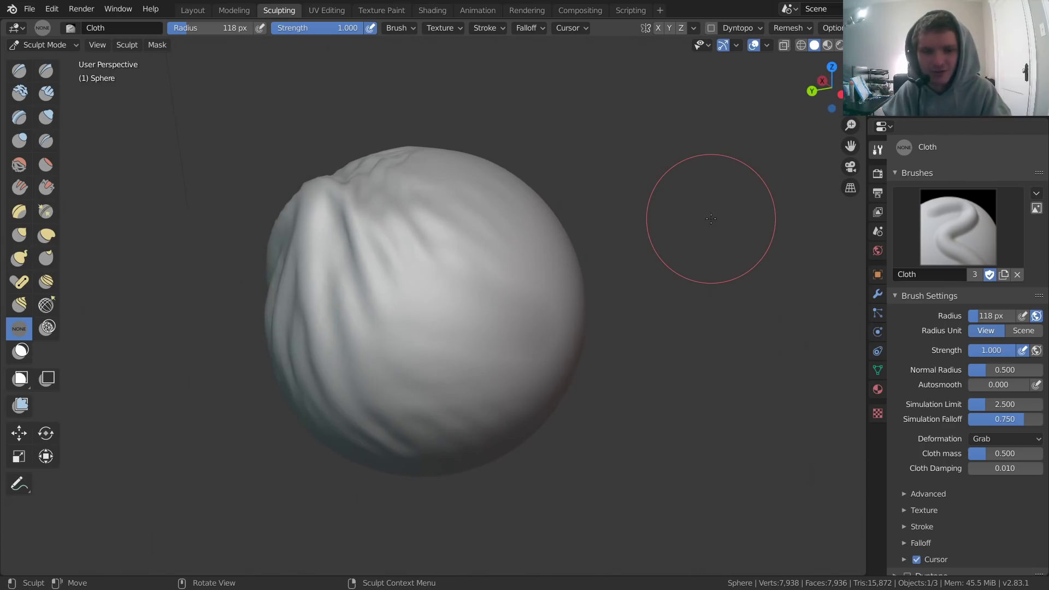
{"action": "scroll", "coordinate": [480, 260], "scroll_direction": "down", "scroll_amount": 2}
{"action": "middle_click_drag", "start_coordinate": [426, 263], "coordinate": [471, 276], "text": "shift"}
{"action": "middle_click_drag", "start_coordinate": [478, 289], "coordinate": [492, 306]}
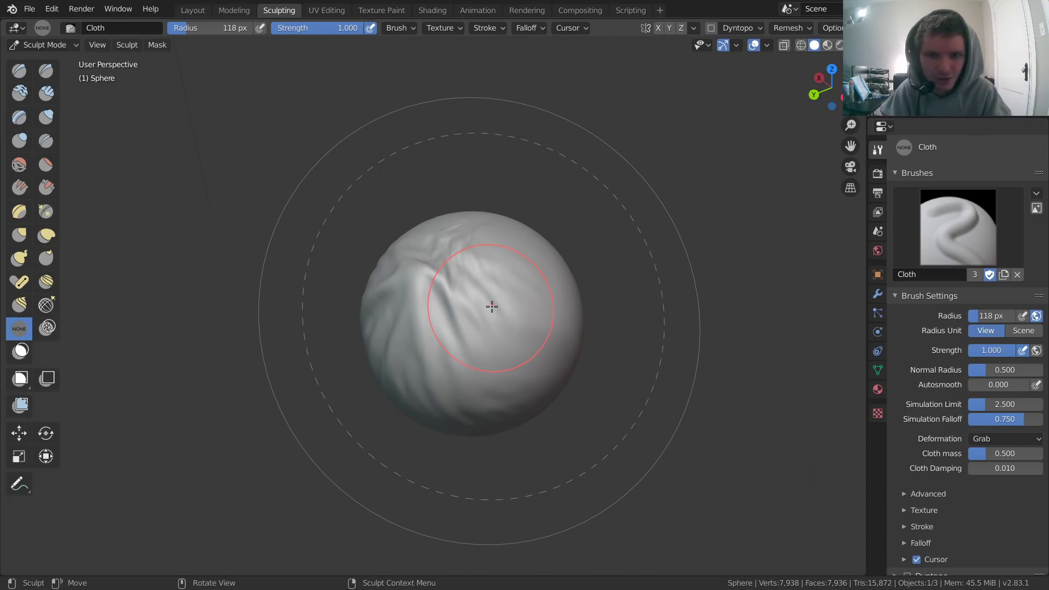
Try a Cloth stroke with Inflate deformation on the sphere's smooth side, and undo it.
{"action": "scroll", "coordinate": [492, 307], "scroll_direction": "up", "scroll_amount": 3}
{"action": "middle_click_drag", "start_coordinate": [564, 295], "coordinate": [533, 312], "text": "shift"}
{"action": "left_click_drag", "start_coordinate": [596, 340], "coordinate": [518, 300]}
{"action": "mouse_move", "coordinate": [399, 282]}
{"action": "middle_mouse_down", "text": "shift"}
{"action": "mouse_move", "coordinate": [551, 308]}
{"action": "mouse_move", "coordinate": [691, 288]}
{"action": "mouse_move", "coordinate": [469, 305]}
{"action": "middle_mouse_up", "text": "shift"}
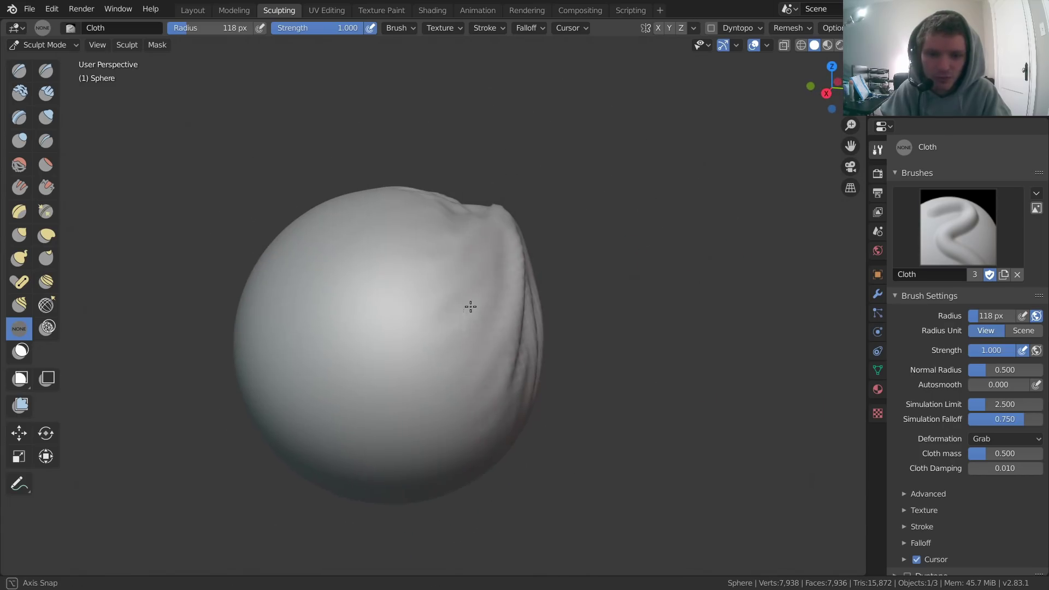
{"action": "left_click", "coordinate": [1002, 438]}
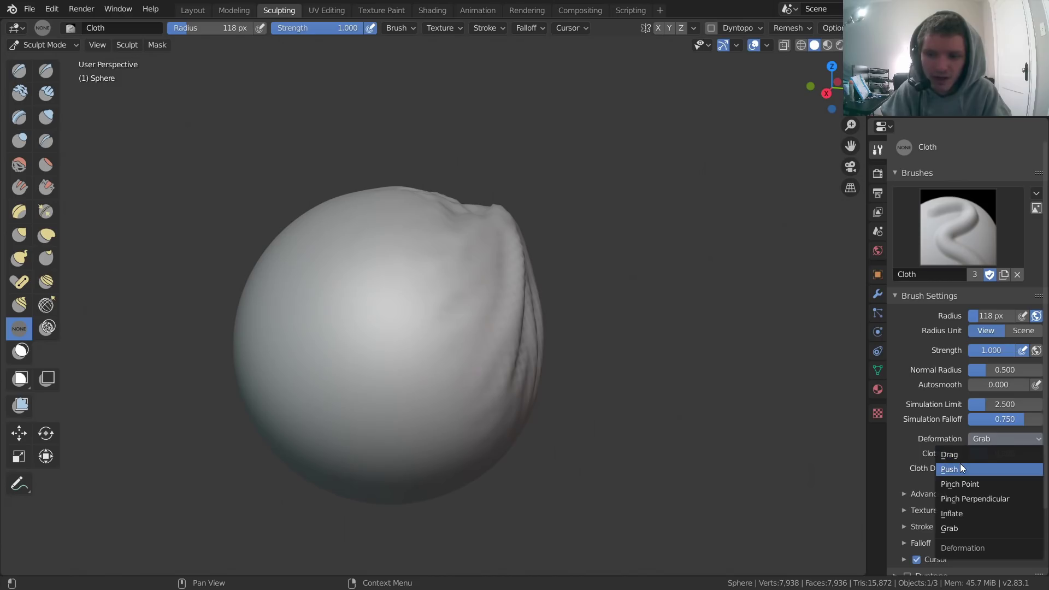
{"action": "left_click", "coordinate": [962, 513]}
{"action": "mouse_move", "coordinate": [270, 258]}
{"action": "left_mouse_down"}
{"action": "mouse_move", "coordinate": [288, 262]}
{"action": "mouse_move", "coordinate": [297, 248]}
{"action": "mouse_move", "coordinate": [265, 247]}
{"action": "left_mouse_up"}
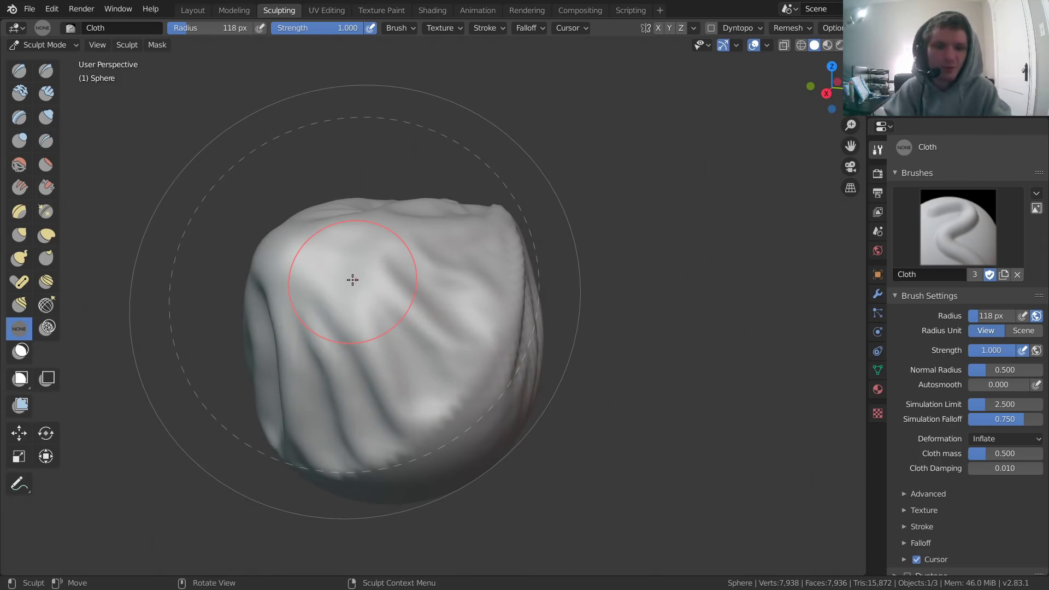
{"action": "key", "text": "ctrl+z"}
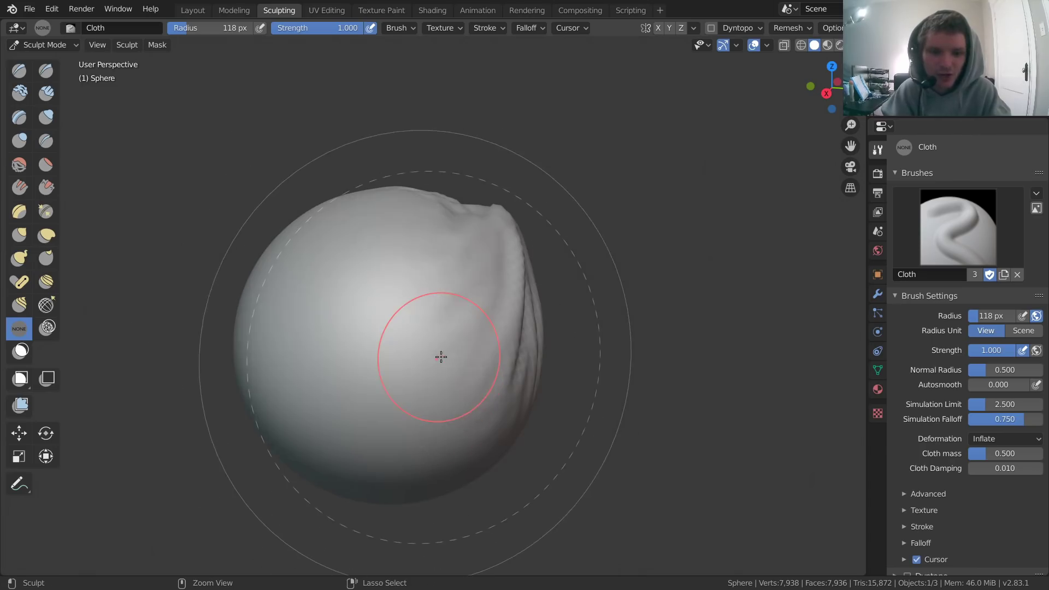
Test Pinch Point deformation with short Cloth strokes on the upper part of the sphere's smooth side, undoing the strokes.
{"action": "left_click", "coordinate": [997, 437]}
{"action": "left_click", "coordinate": [959, 484]}
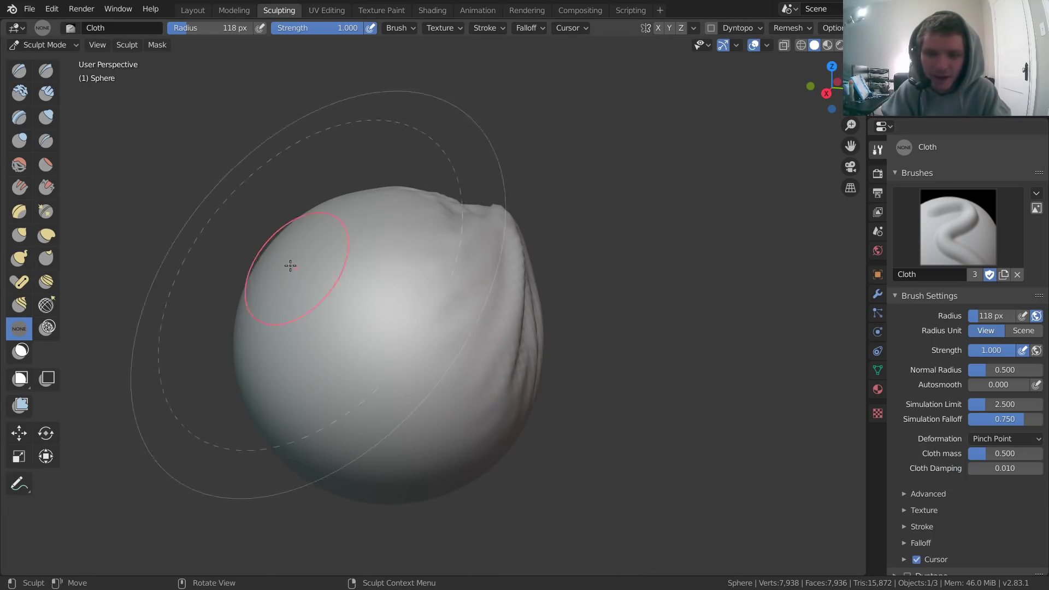
{"action": "left_click_drag", "start_coordinate": [272, 273], "coordinate": [256, 276]}
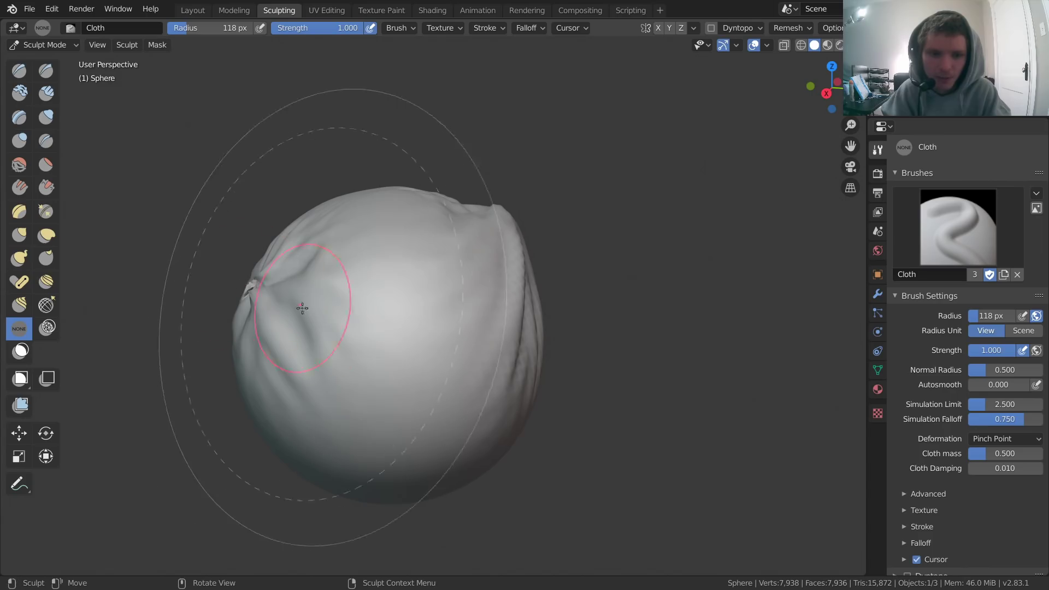
{"action": "middle_click_drag", "start_coordinate": [302, 306], "coordinate": [335, 304]}
{"action": "key", "text": "ctrl+z"}
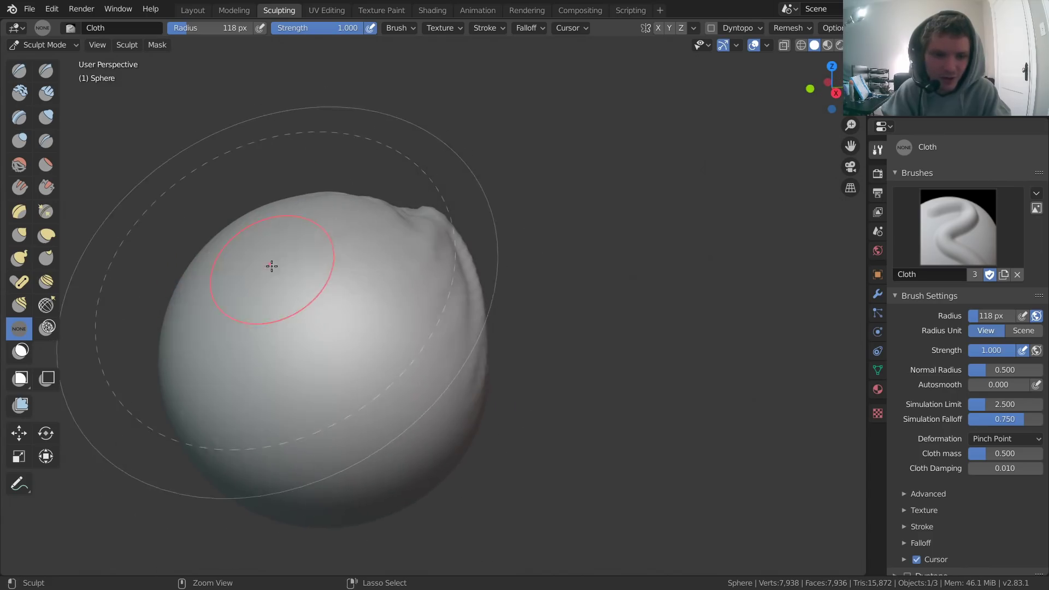
{"action": "mouse_move", "coordinate": [267, 268]}
{"action": "left_mouse_down"}
{"action": "mouse_move", "coordinate": [229, 277]}
{"action": "mouse_move", "coordinate": [250, 274]}
{"action": "left_mouse_up"}
{"action": "key", "text": "ctrl+z"}
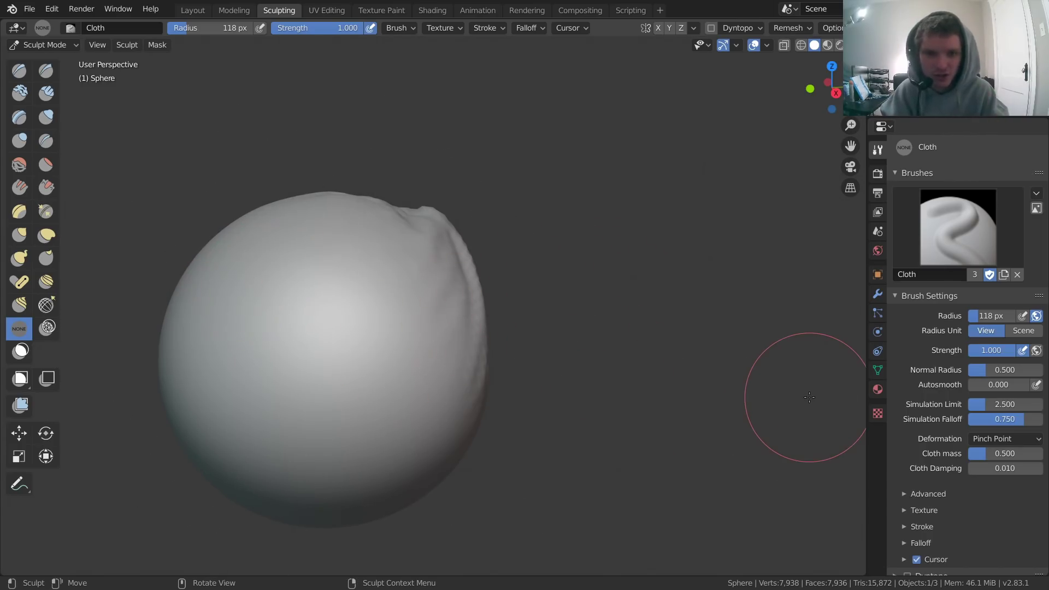
Switch the Cloth deformation to Pinch Perpendicular and stroke a vertical crease down the edge of the sphere's smooth side.
{"action": "left_click", "coordinate": [982, 437]}
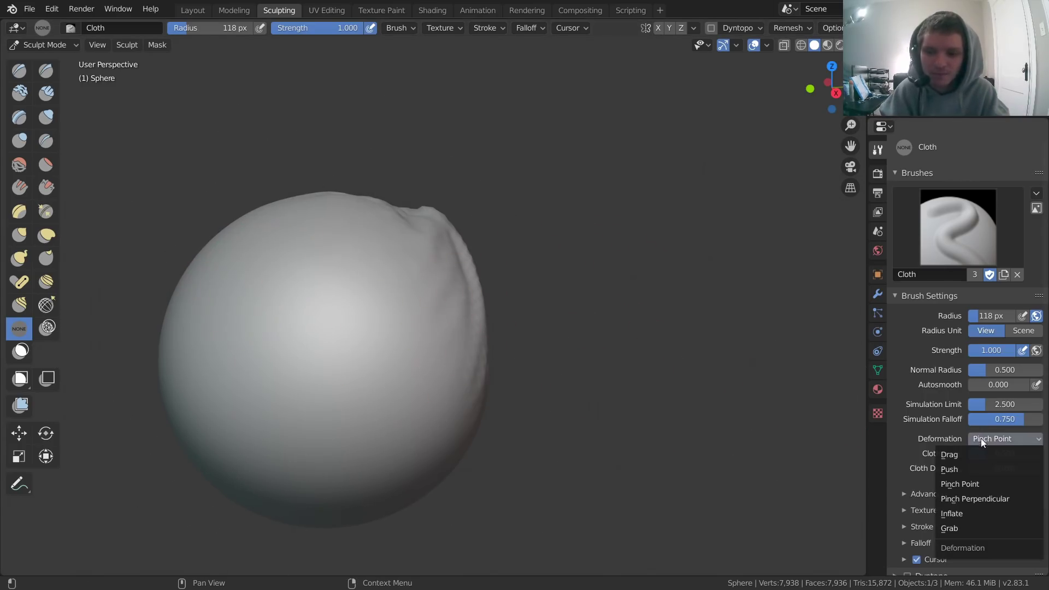
{"action": "left_click", "coordinate": [963, 496]}
{"action": "mouse_move", "coordinate": [236, 261]}
{"action": "left_mouse_down"}
{"action": "mouse_move", "coordinate": [197, 329]}
{"action": "mouse_move", "coordinate": [226, 341]}
{"action": "left_mouse_up"}
{"action": "middle_click_drag", "start_coordinate": [272, 302], "coordinate": [370, 392]}
Pinch several diagonal folds into another smooth area of the sphere with Pinch Perpendicular strokes.
{"action": "scroll", "coordinate": [432, 372], "scroll_direction": "down", "scroll_amount": 3}
{"action": "left_click_drag", "start_coordinate": [422, 376], "coordinate": [452, 358]}
{"action": "mouse_move", "coordinate": [353, 370]}
{"action": "middle_mouse_down"}
{"action": "mouse_move", "coordinate": [396, 338]}
{"action": "mouse_move", "coordinate": [403, 348]}
{"action": "middle_mouse_up"}
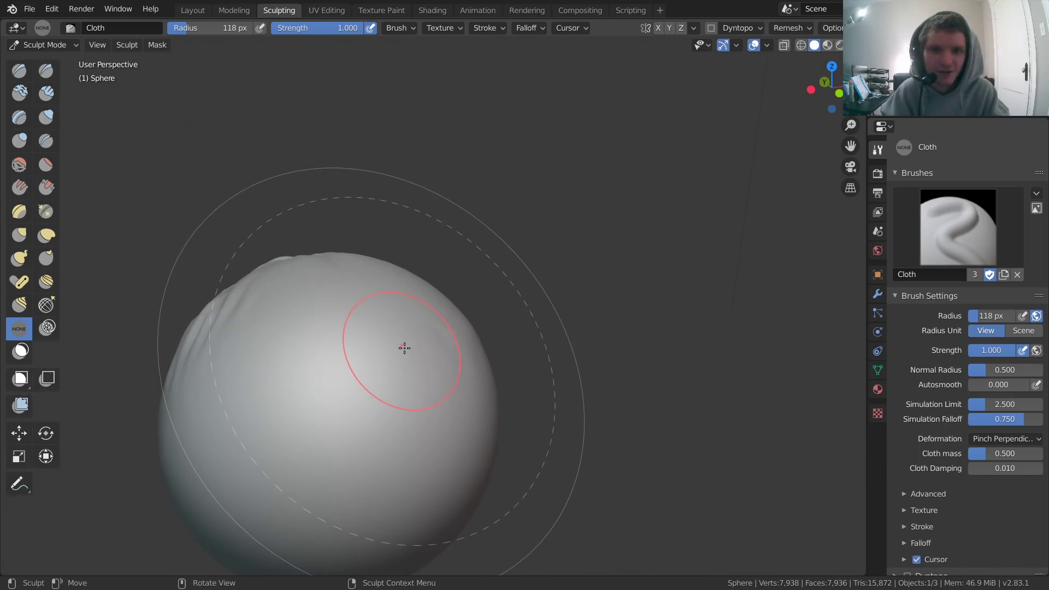
{"action": "left_click_drag", "start_coordinate": [449, 344], "coordinate": [460, 379]}
{"action": "scroll", "coordinate": [468, 353], "scroll_direction": "down", "scroll_amount": 2}
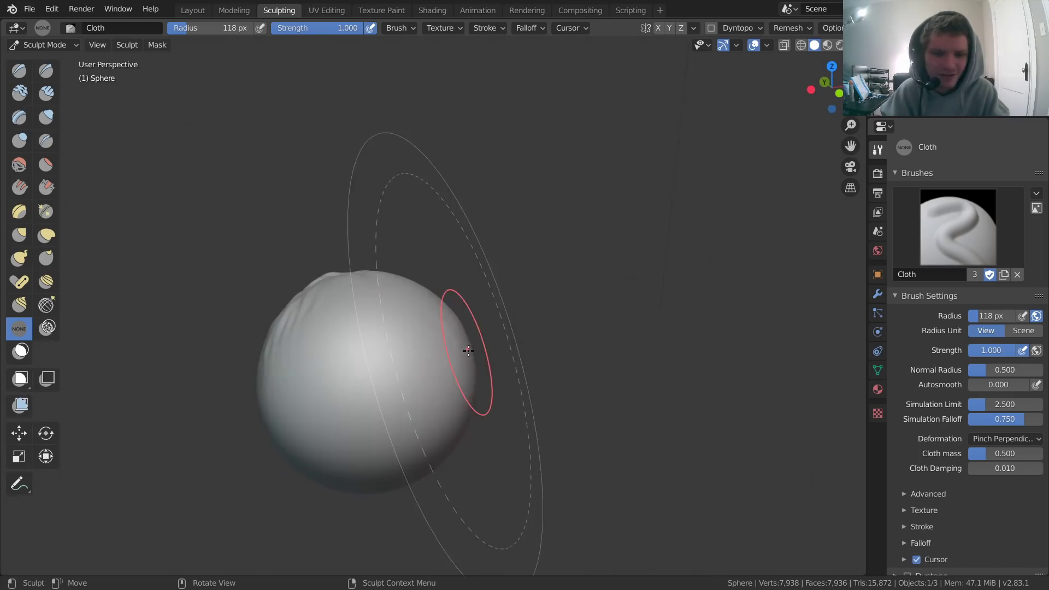
{"action": "middle_click_drag", "start_coordinate": [447, 356], "coordinate": [433, 366]}
{"action": "scroll", "coordinate": [426, 353], "scroll_direction": "up", "scroll_amount": 3}
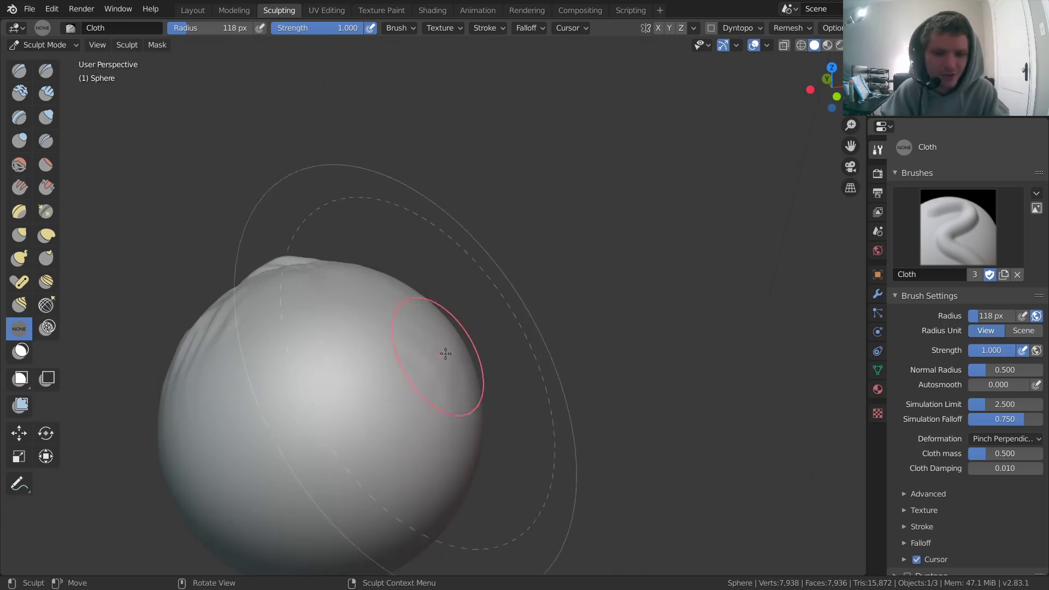
{"action": "mouse_move", "coordinate": [416, 355]}
{"action": "left_mouse_down"}
{"action": "mouse_move", "coordinate": [402, 360]}
{"action": "mouse_move", "coordinate": [474, 366]}
{"action": "left_mouse_up"}
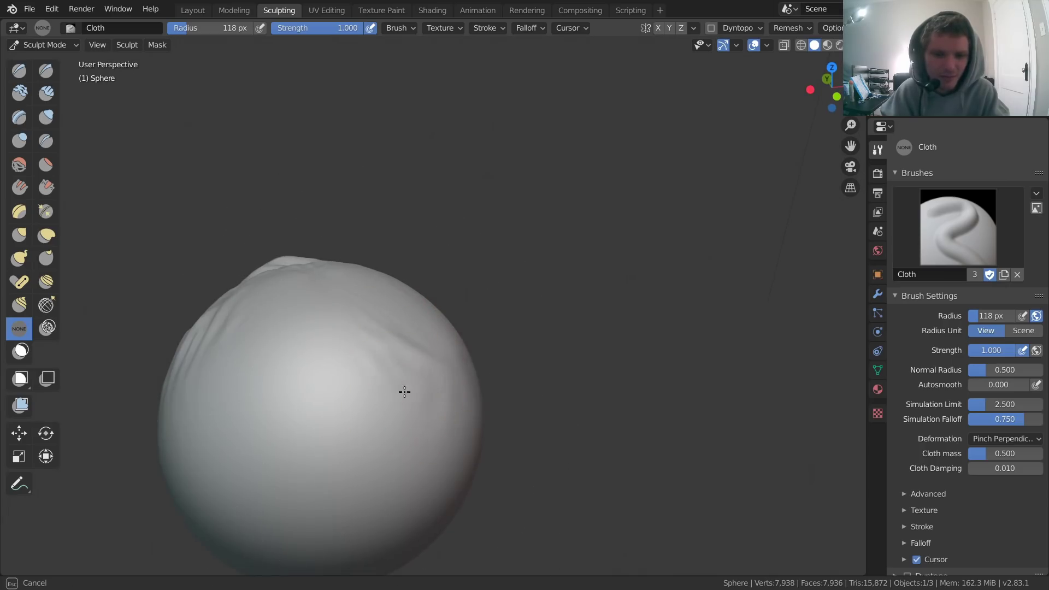
{"action": "left_click_drag", "start_coordinate": [404, 391], "coordinate": [428, 370]}
{"action": "scroll", "coordinate": [428, 369], "scroll_direction": "down", "scroll_amount": 2}
{"action": "middle_click_drag", "start_coordinate": [415, 372], "coordinate": [370, 375]}
{"action": "mouse_move", "coordinate": [318, 344]}
{"action": "left_mouse_down"}
{"action": "mouse_move", "coordinate": [282, 356]}
{"action": "mouse_move", "coordinate": [350, 346]}
{"action": "left_mouse_up"}
{"action": "scroll", "coordinate": [349, 347], "scroll_direction": "up", "scroll_amount": 2}
Set the Cloth deformation to Pinch Point and pinch the sphere's surface near the new folds.
{"action": "left_click", "coordinate": [1004, 439]}
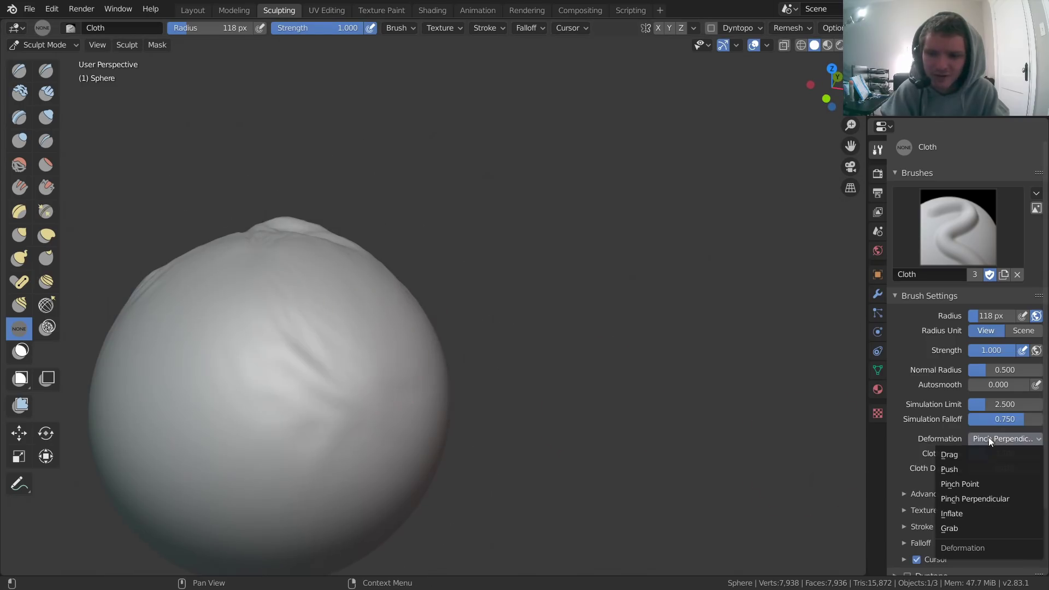
{"action": "left_click", "coordinate": [962, 485]}
{"action": "mouse_move", "coordinate": [250, 339]}
{"action": "left_mouse_down"}
{"action": "mouse_move", "coordinate": [249, 316]}
{"action": "mouse_move", "coordinate": [171, 328]}
{"action": "mouse_move", "coordinate": [211, 306]}
{"action": "mouse_move", "coordinate": [241, 326]}
{"action": "left_mouse_up"}
{"action": "mouse_move", "coordinate": [240, 327]}
{"action": "middle_mouse_down"}
{"action": "mouse_move", "coordinate": [283, 317]}
{"action": "mouse_move", "coordinate": [273, 321]}
{"action": "middle_mouse_up"}
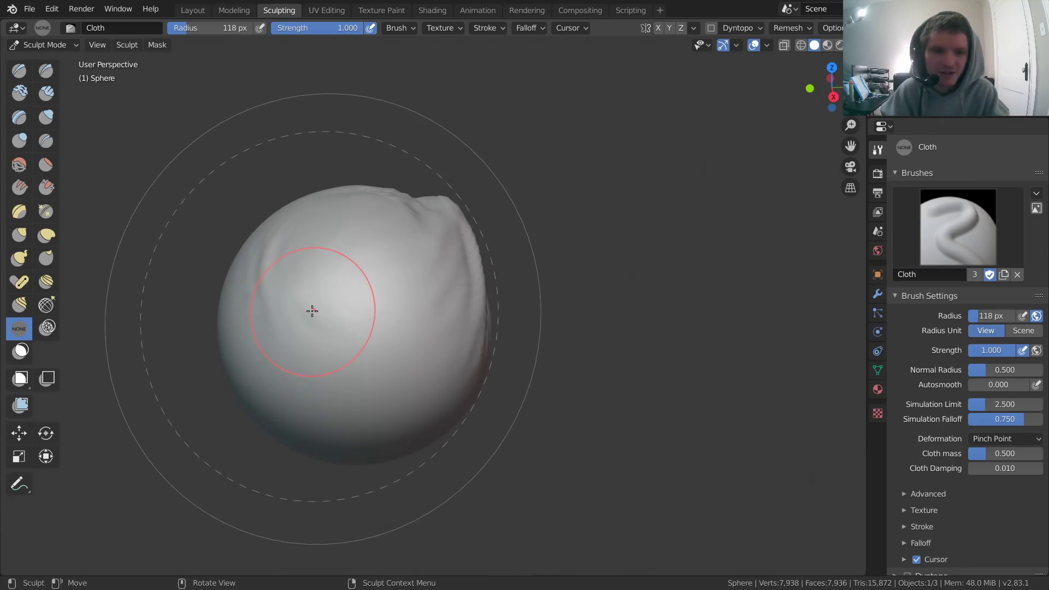
{"action": "middle_click_drag", "start_coordinate": [405, 276], "coordinate": [403, 303], "text": "shift"}
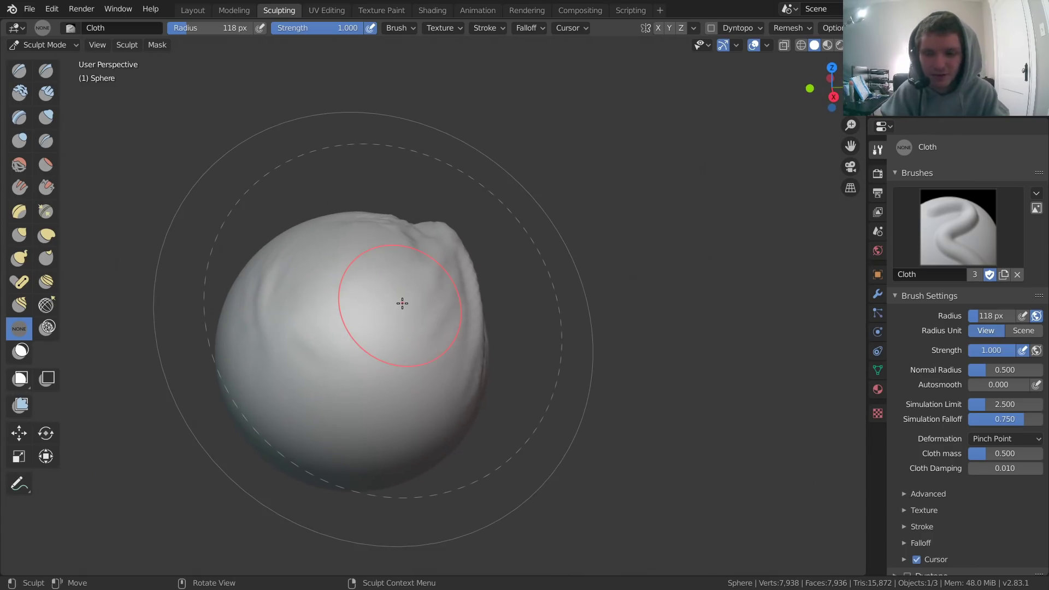